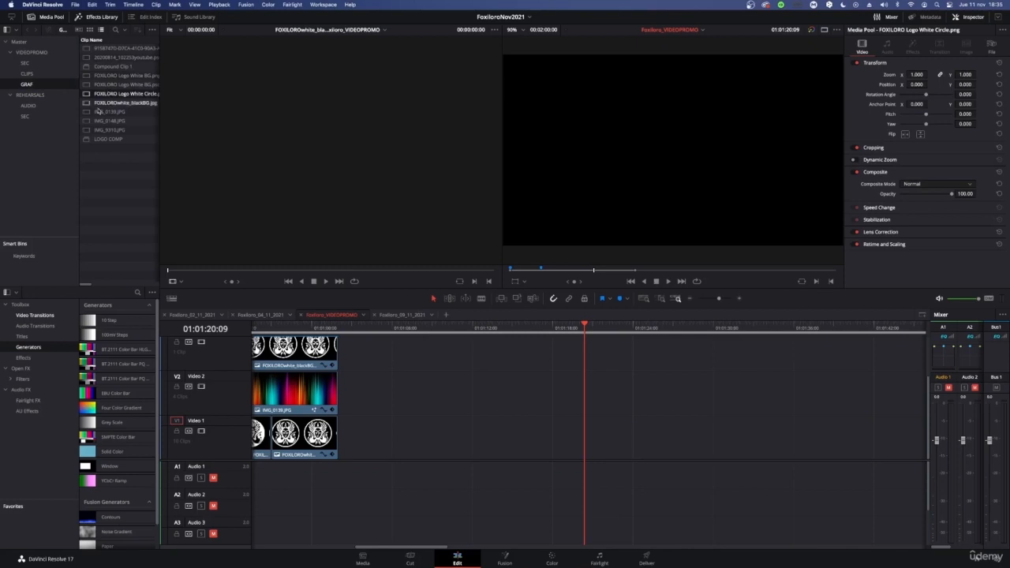
Preview the FOXILORO logo images in the GRAF bin to compare the available versions
{"action": "double_click", "coordinate": [107, 103]}
{"action": "left_click", "coordinate": [107, 101]}
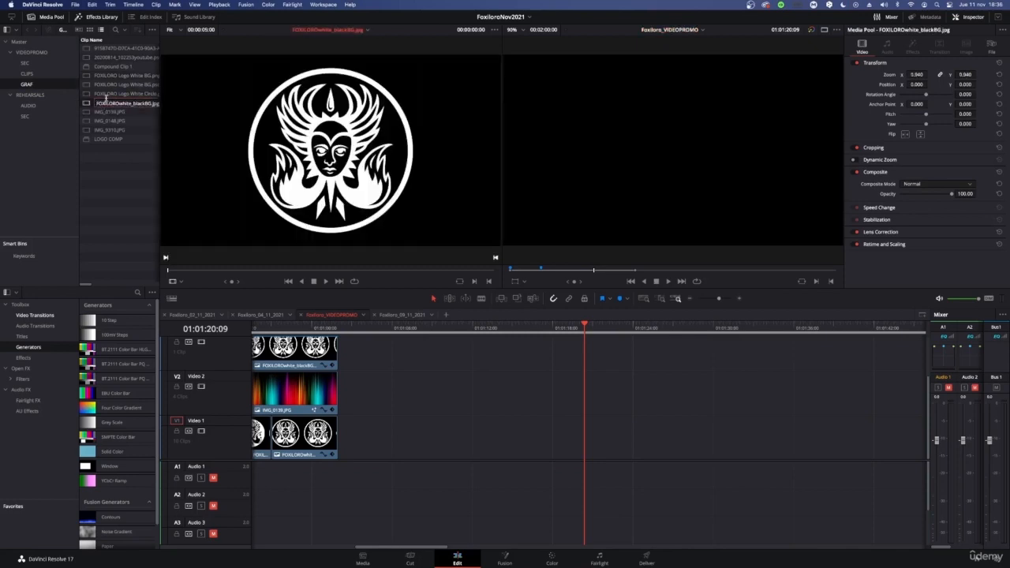
{"action": "left_click", "coordinate": [87, 94]}
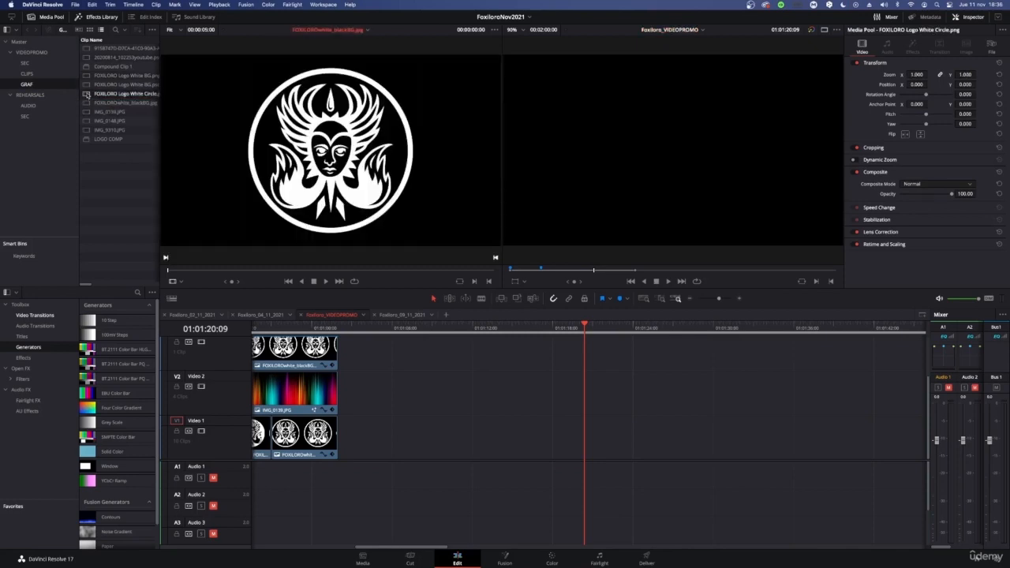
{"action": "left_click", "coordinate": [86, 93]}
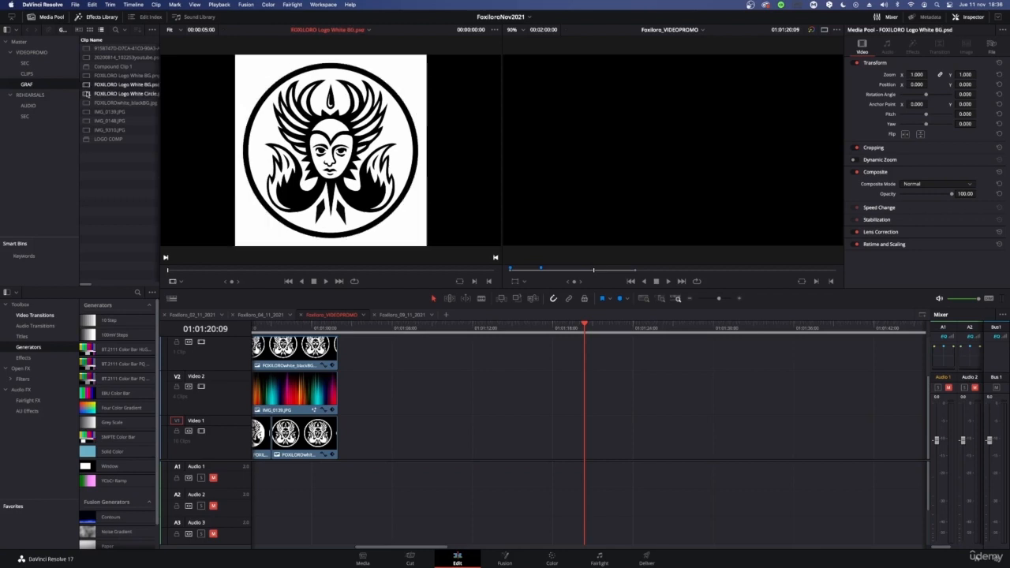
{"action": "left_click", "coordinate": [87, 84]}
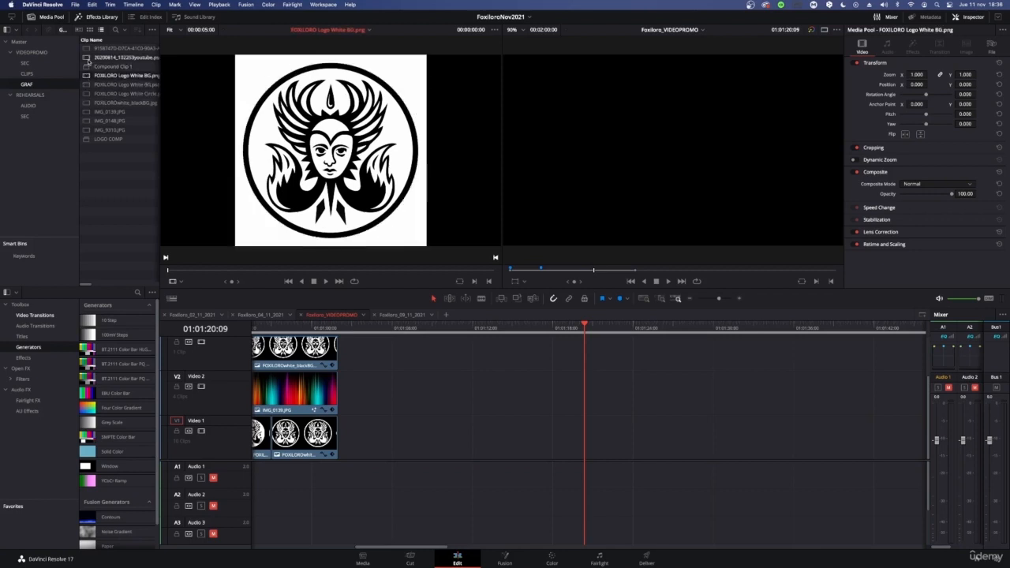
{"action": "left_click", "coordinate": [87, 57]}
Place FOXILOROwhite_blackBG.jpg on Video 1 at 01:01:20:09 and extend the clip to about 39 seconds 15 frames
{"action": "left_click", "coordinate": [86, 103]}
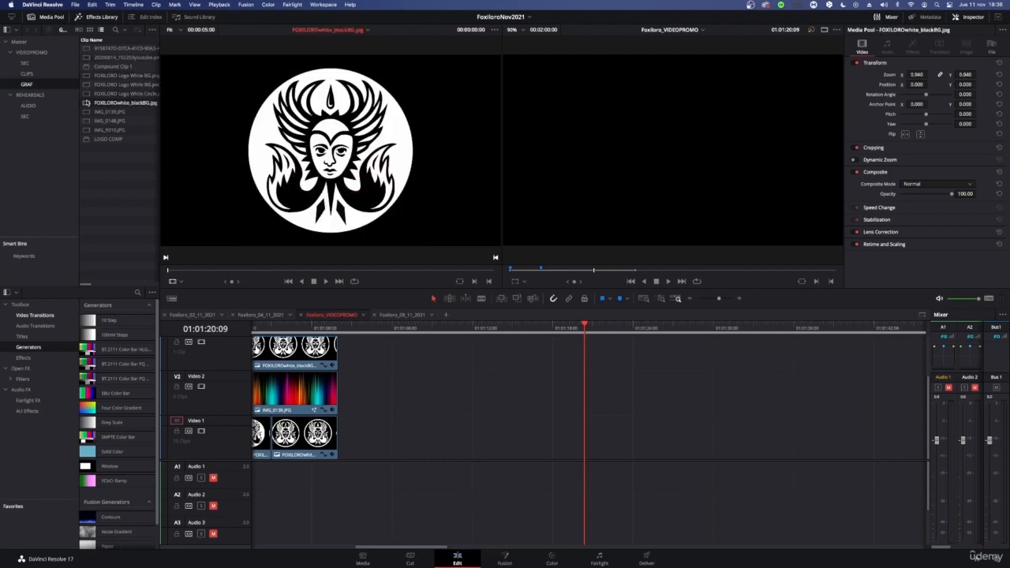
{"action": "left_click_drag", "start_coordinate": [86, 103], "coordinate": [587, 446]}
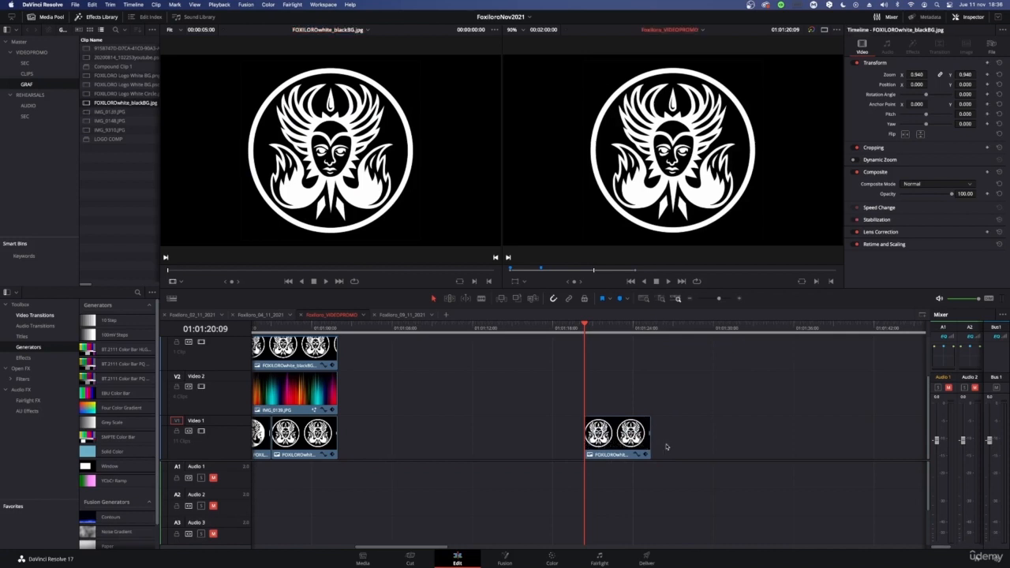
{"action": "left_click_drag", "start_coordinate": [649, 436], "coordinate": [498, 438]}
{"action": "left_click_drag", "start_coordinate": [497, 549], "coordinate": [429, 548]}
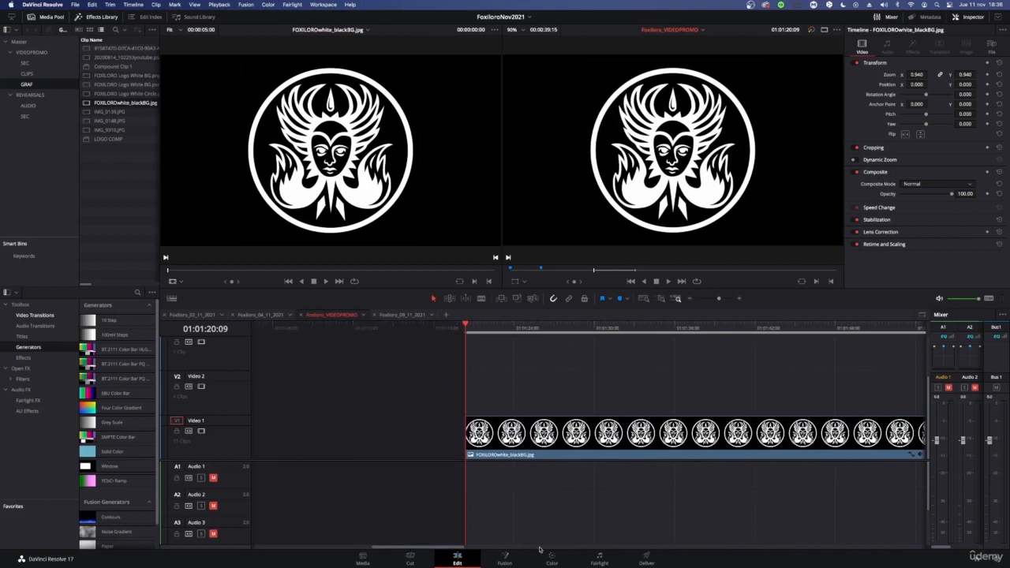
Open the logo clip in Fusion and spread the MediaIn1 and MediaOut1 nodes farther apart
{"action": "left_click", "coordinate": [499, 561]}
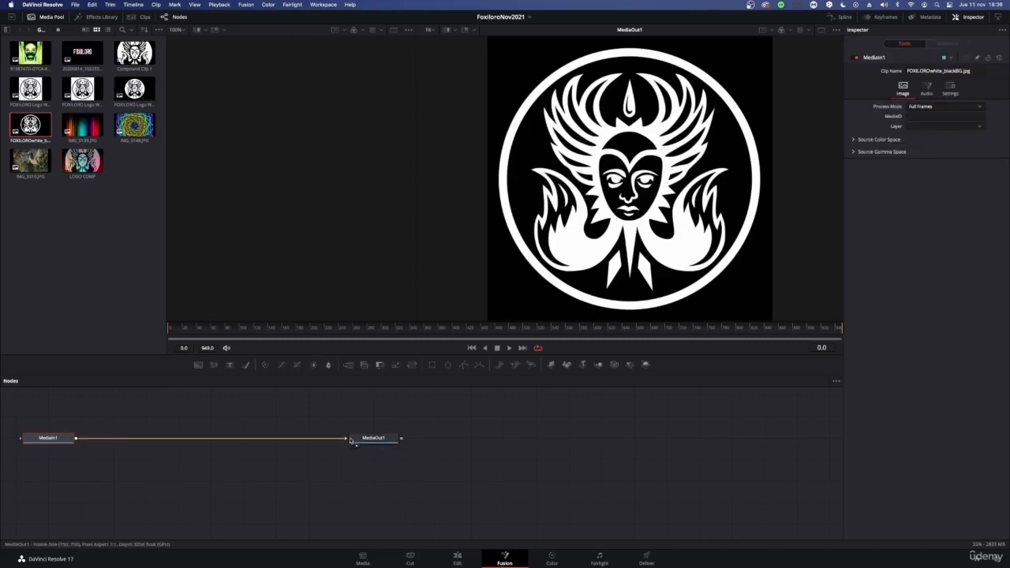
{"action": "left_click_drag", "start_coordinate": [355, 442], "coordinate": [718, 455]}
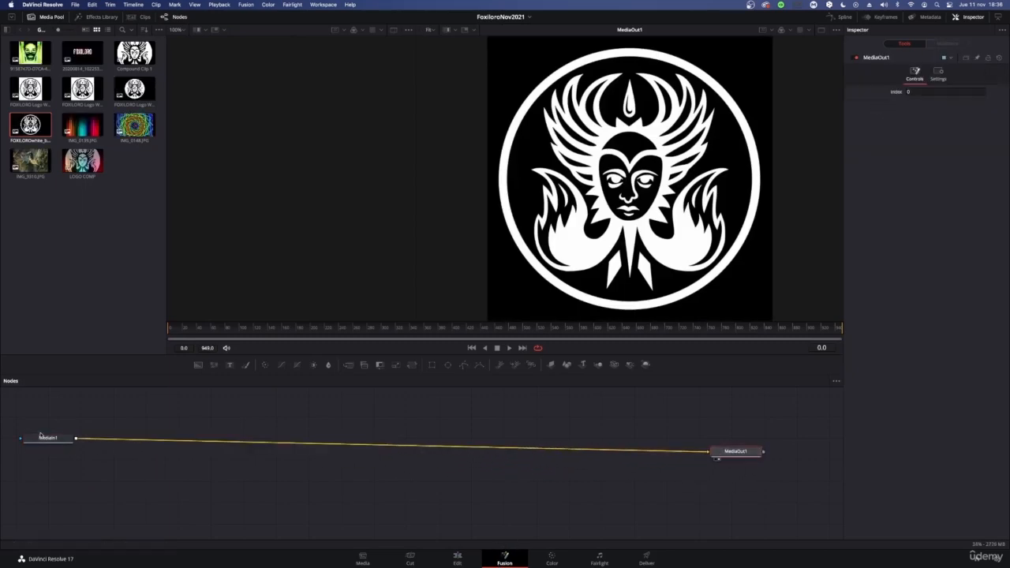
{"action": "left_click_drag", "start_coordinate": [45, 442], "coordinate": [198, 450]}
Check the logo clip in the Edit timeline at 01:01:42:22, and return to its Fusion composition
{"action": "left_click", "coordinate": [457, 559]}
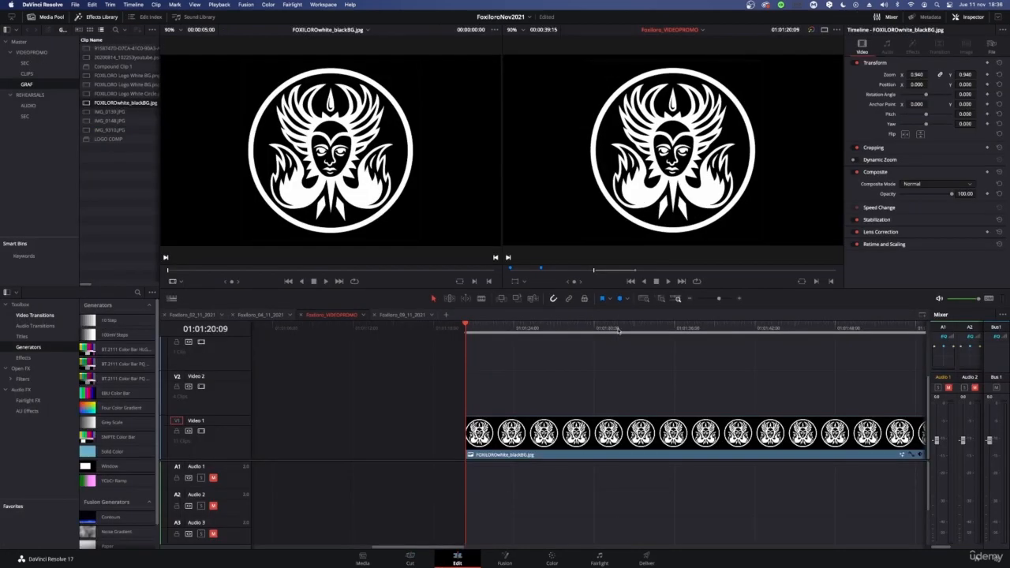
{"action": "left_click", "coordinate": [618, 330]}
{"action": "left_click", "coordinate": [768, 327]}
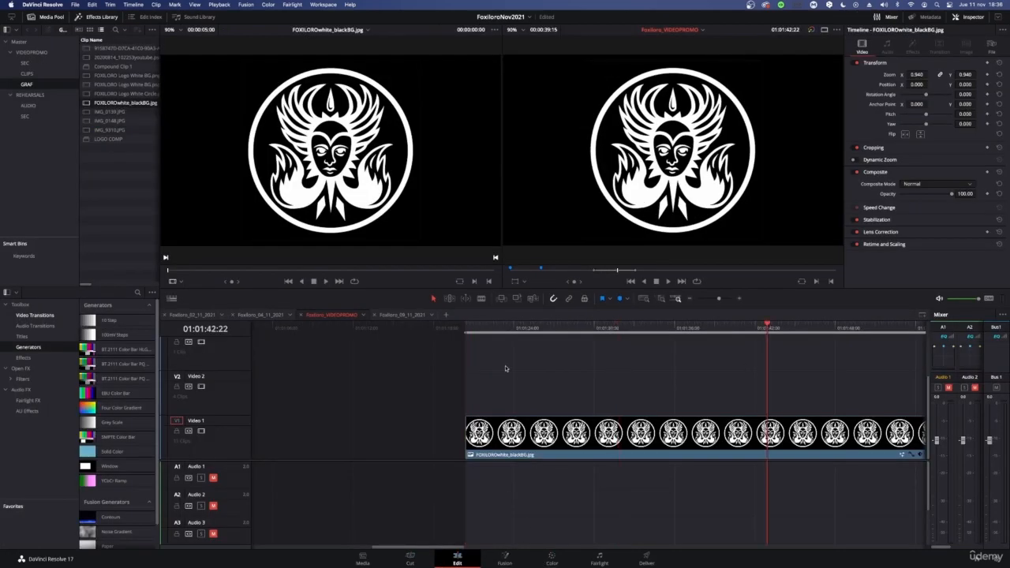
{"action": "left_click", "coordinate": [505, 560]}
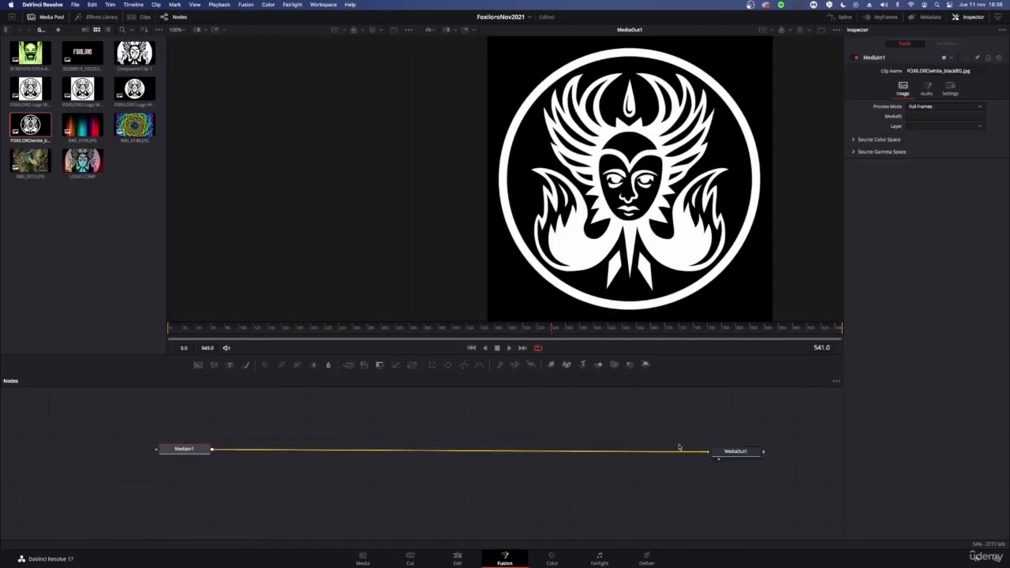
Show MediaIn1 in the first viewer and resize the two viewers to equal widths
{"action": "left_click", "coordinate": [730, 450]}
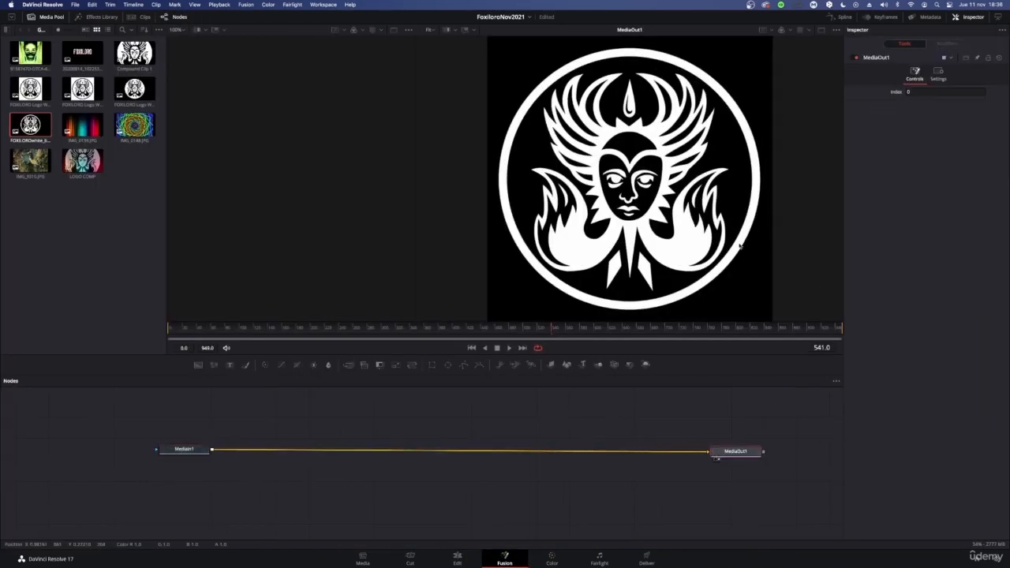
{"action": "left_click", "coordinate": [168, 451]}
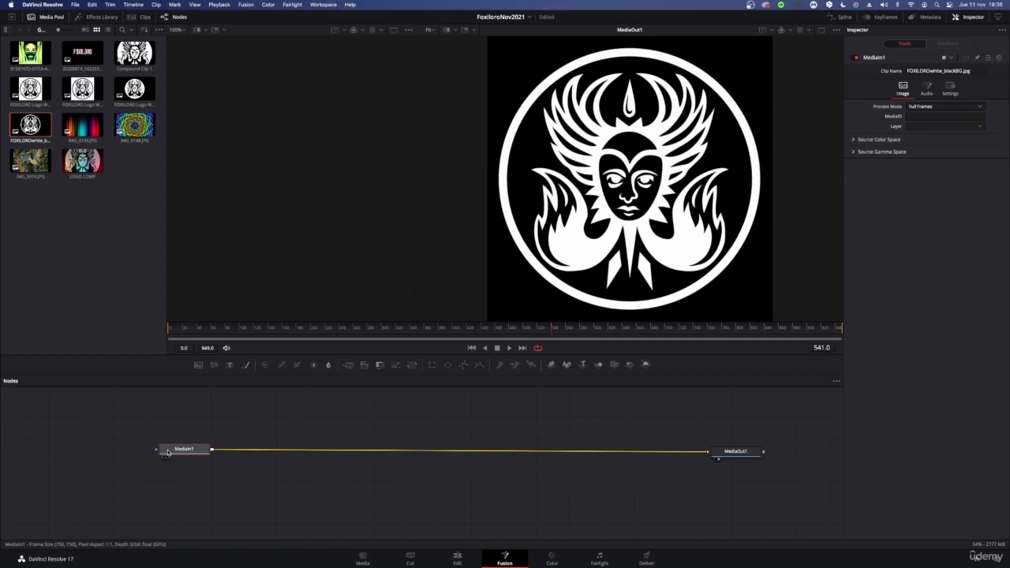
{"action": "key", "text": "1"}
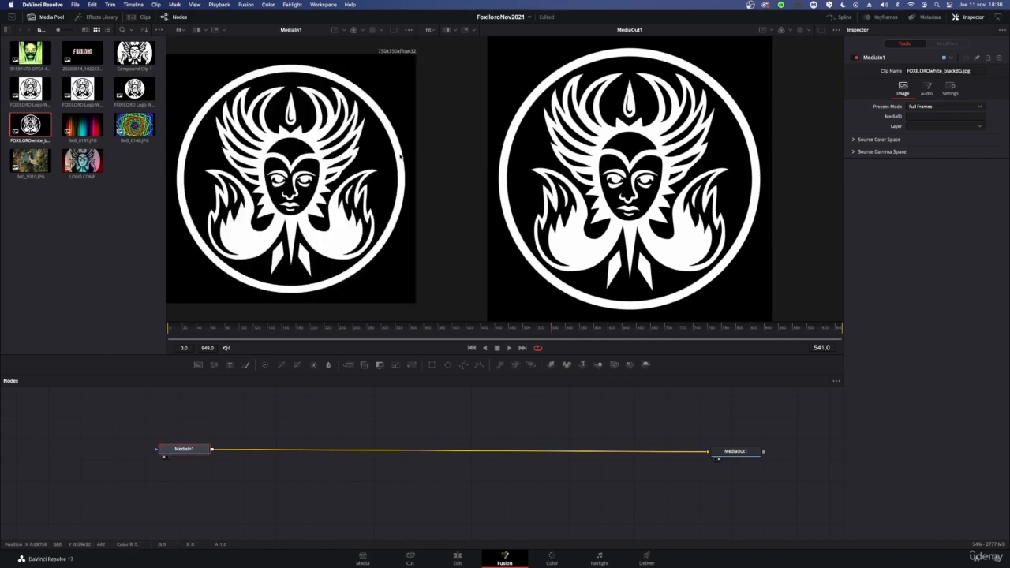
{"action": "left_click_drag", "start_coordinate": [415, 148], "coordinate": [485, 153]}
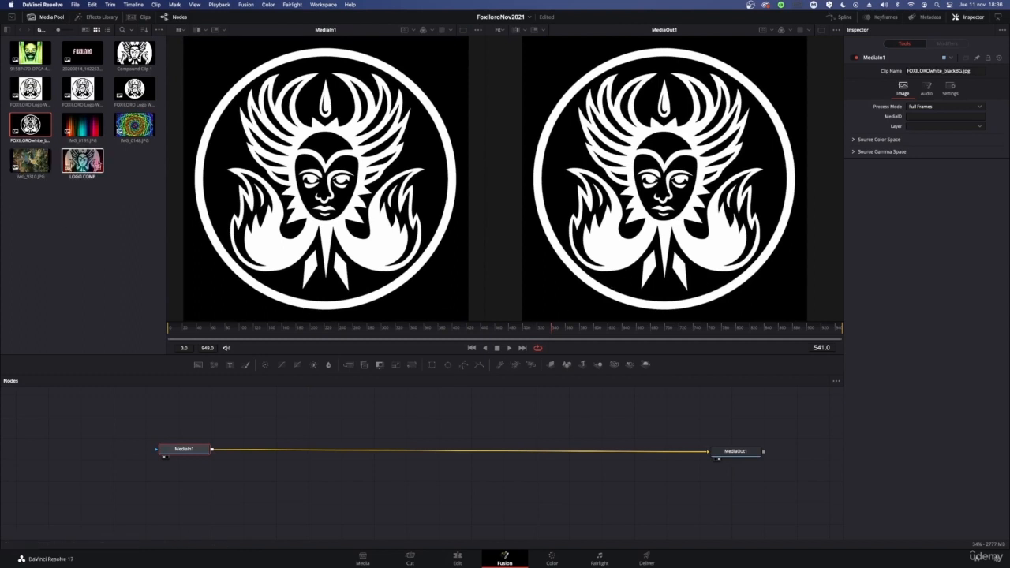
Delete the MediaIn1 node from the composition, leaving only MediaOut1
{"action": "left_click", "coordinate": [134, 125]}
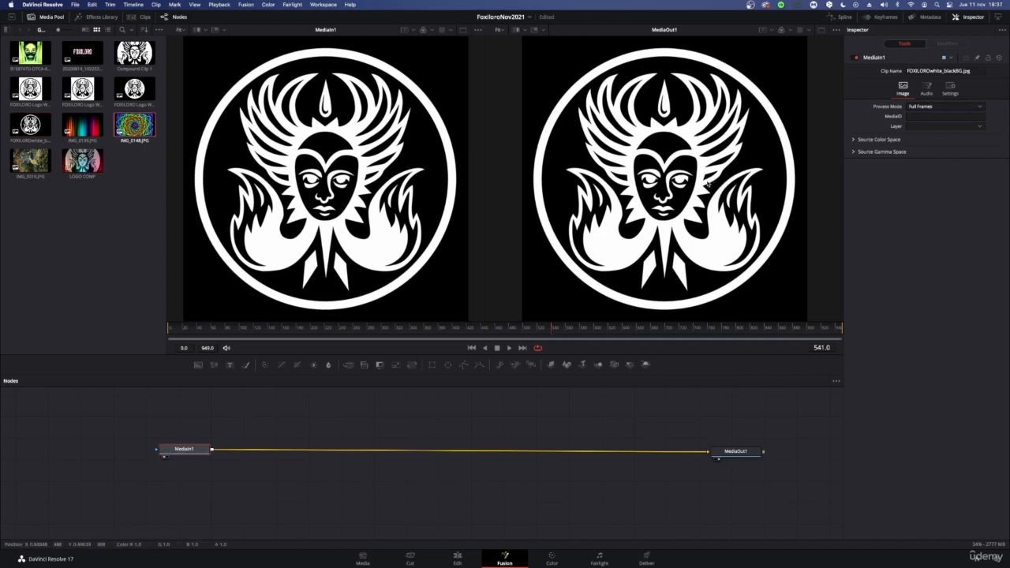
{"action": "left_click", "coordinate": [15, 422]}
{"action": "left_click_drag", "start_coordinate": [104, 428], "coordinate": [257, 494]}
{"action": "key", "text": "Delete"}
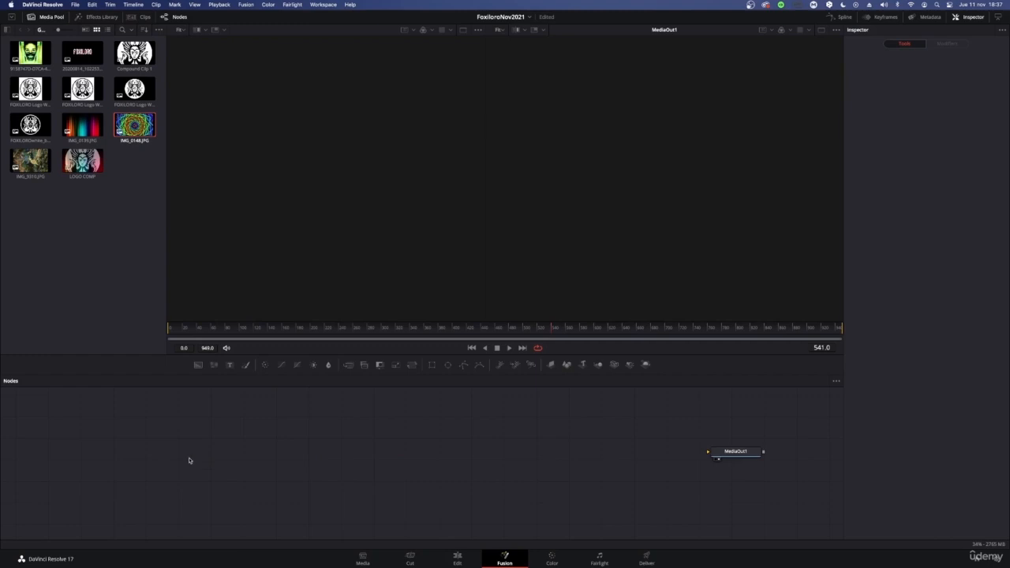
Add a Background node and place it at the far end of the node graph, opposite MediaOut1
{"action": "left_click", "coordinate": [734, 451]}
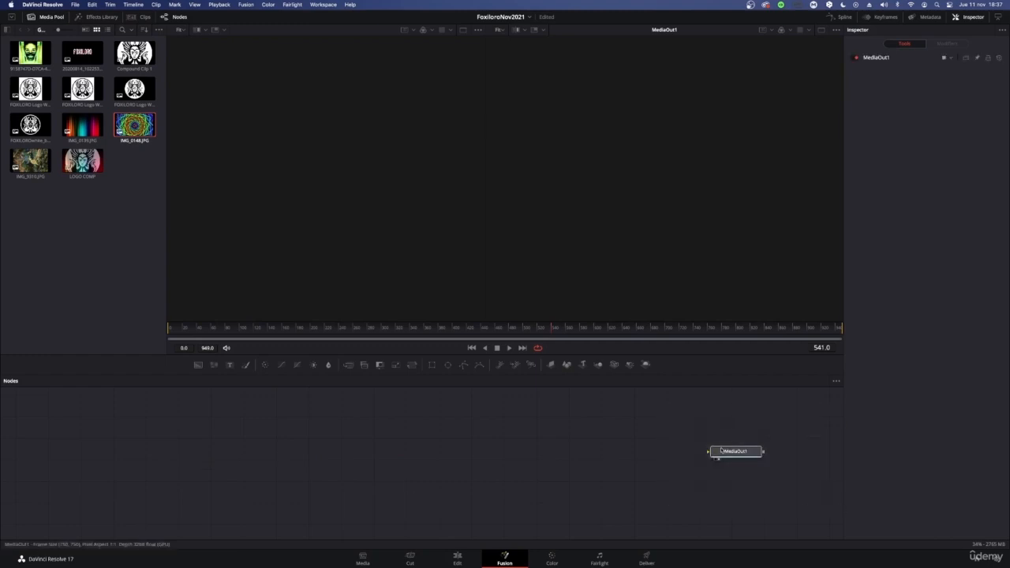
{"action": "left_click", "coordinate": [563, 422]}
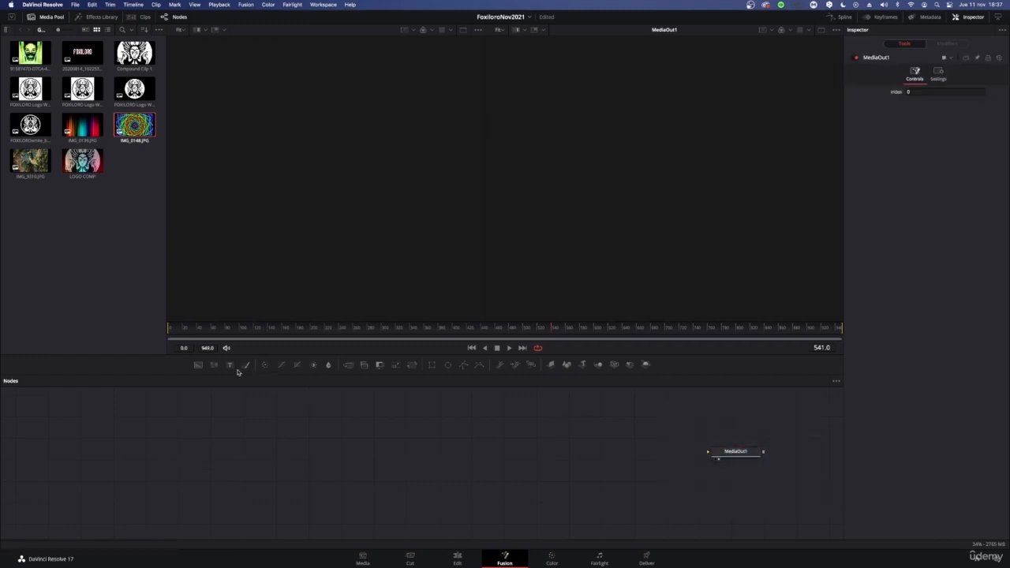
{"action": "left_click", "coordinate": [198, 365]}
{"action": "left_click_drag", "start_coordinate": [572, 423], "coordinate": [126, 462]}
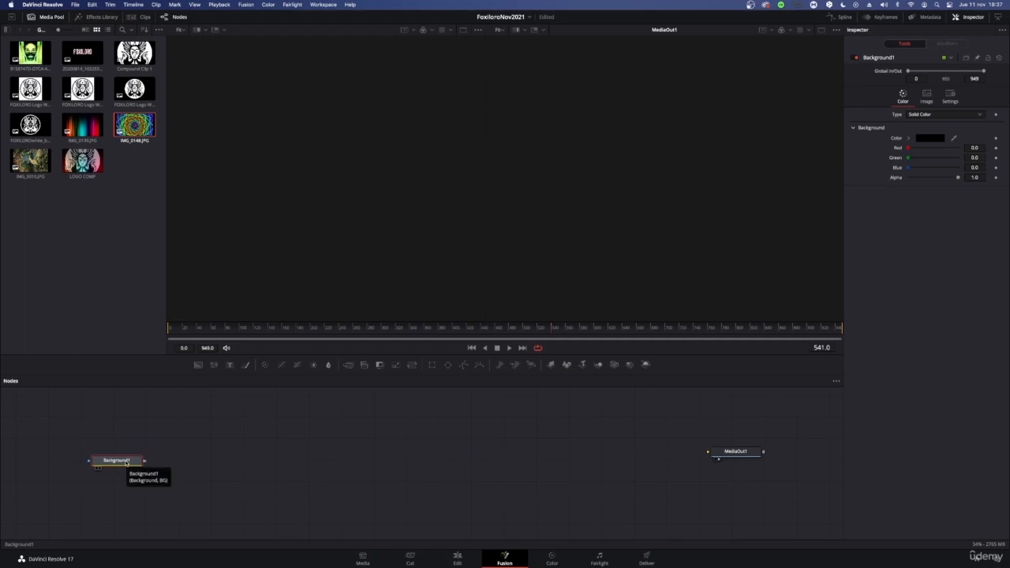
{"action": "left_click_drag", "start_coordinate": [395, 421], "coordinate": [555, 519]}
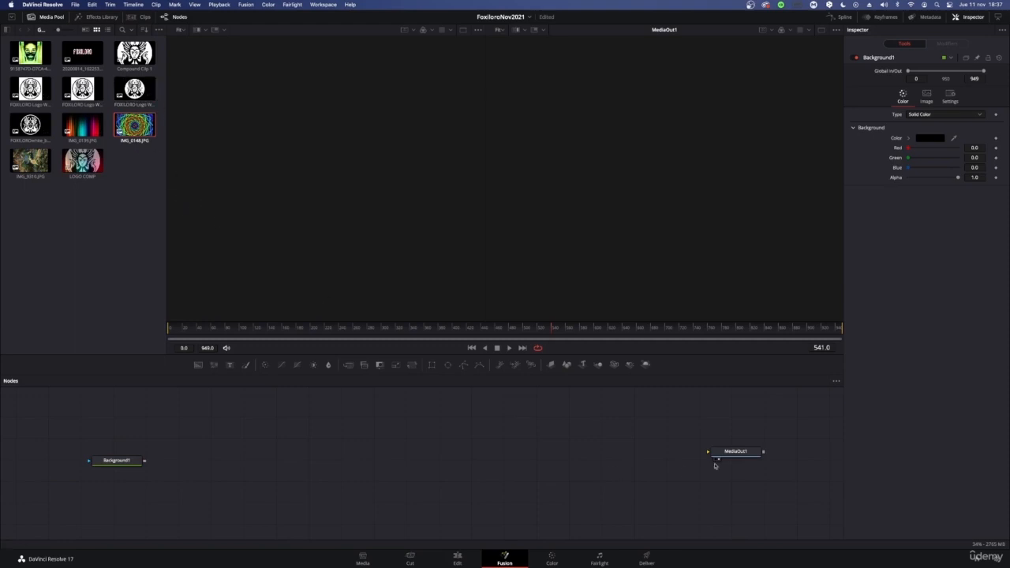
Check the clip's output in the Edit timeline at 01:01:37:04 with nothing feeding MediaOut1, and return to Fusion
{"action": "left_click", "coordinate": [454, 560]}
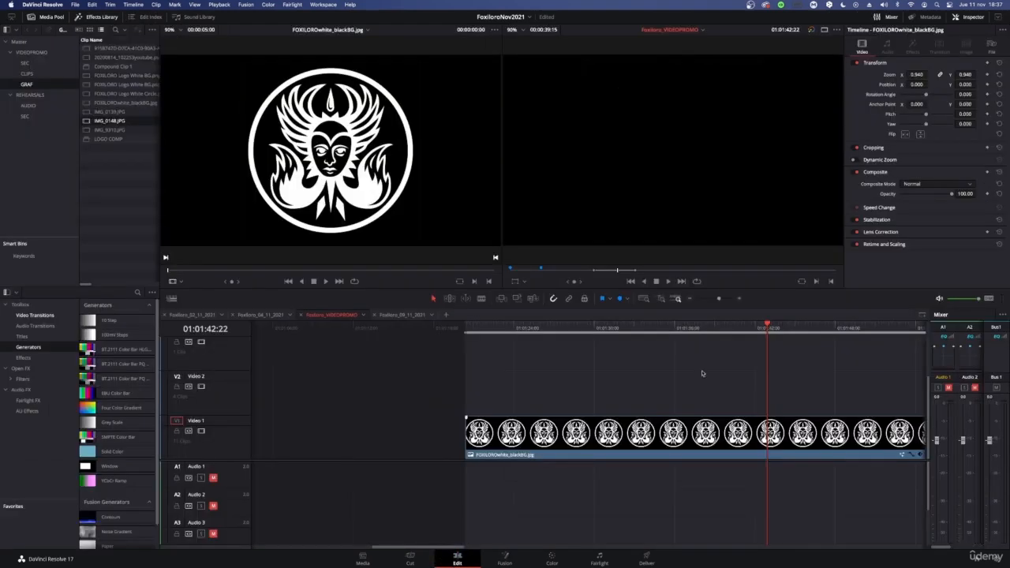
{"action": "left_click_drag", "start_coordinate": [706, 333], "coordinate": [689, 357]}
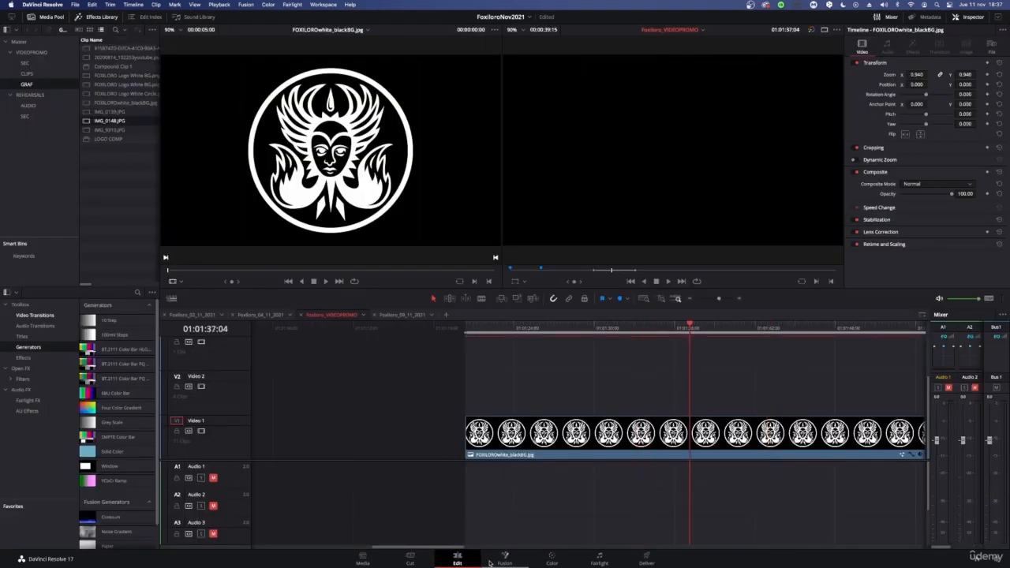
{"action": "left_click", "coordinate": [504, 558]}
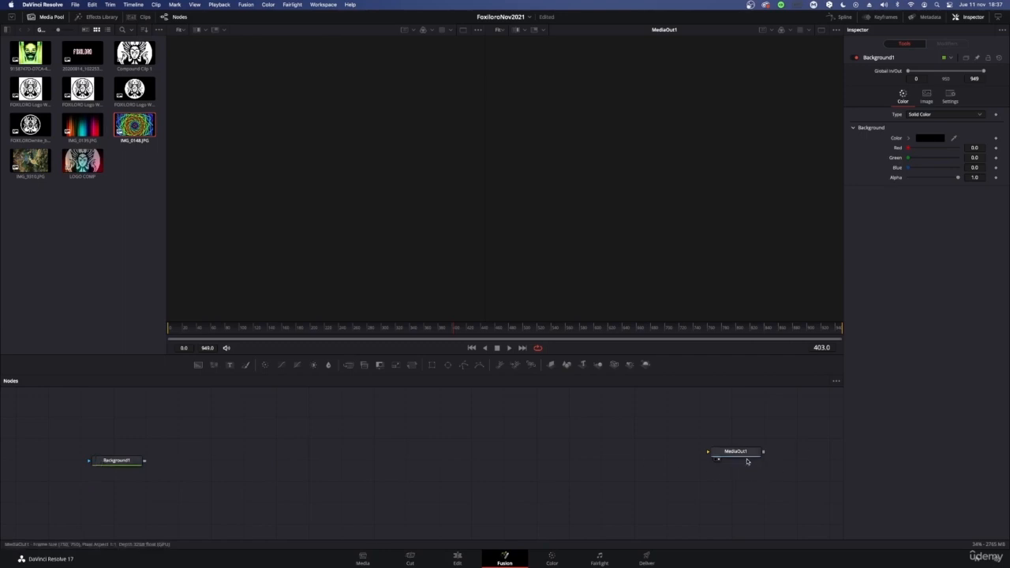
Connect Background1's output to MediaOut1, level the two nodes, and show Background1 in the first viewer
{"action": "mouse_move", "coordinate": [115, 462]}
{"action": "left_mouse_down"}
{"action": "mouse_move", "coordinate": [111, 451]}
{"action": "mouse_move", "coordinate": [124, 466]}
{"action": "left_mouse_up"}
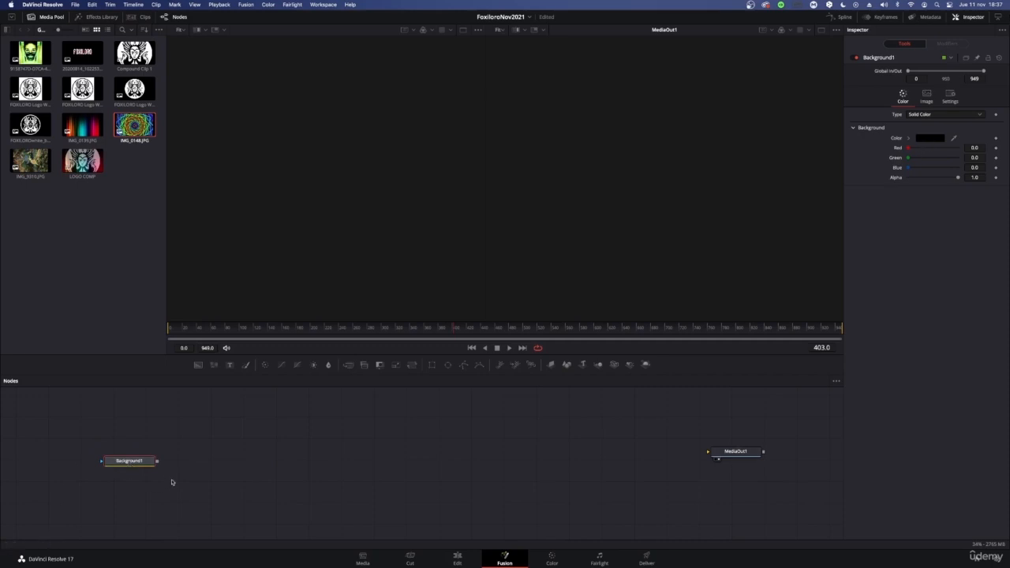
{"action": "left_click_drag", "start_coordinate": [157, 461], "coordinate": [754, 454]}
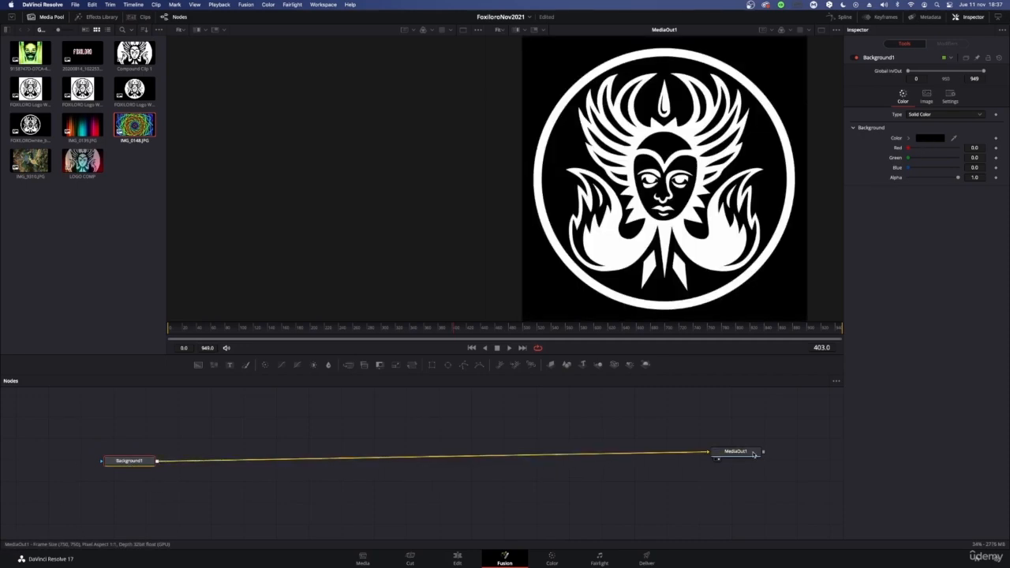
{"action": "mouse_move", "coordinate": [138, 467]}
{"action": "left_mouse_down"}
{"action": "mouse_move", "coordinate": [141, 445]}
{"action": "mouse_move", "coordinate": [131, 463]}
{"action": "mouse_move", "coordinate": [135, 454]}
{"action": "left_mouse_up"}
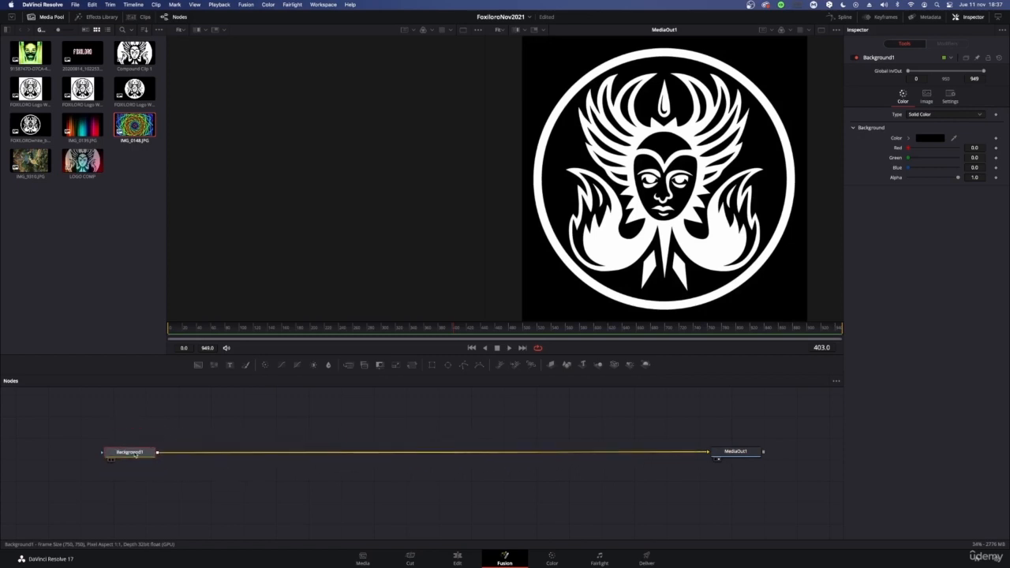
{"action": "key", "text": "1"}
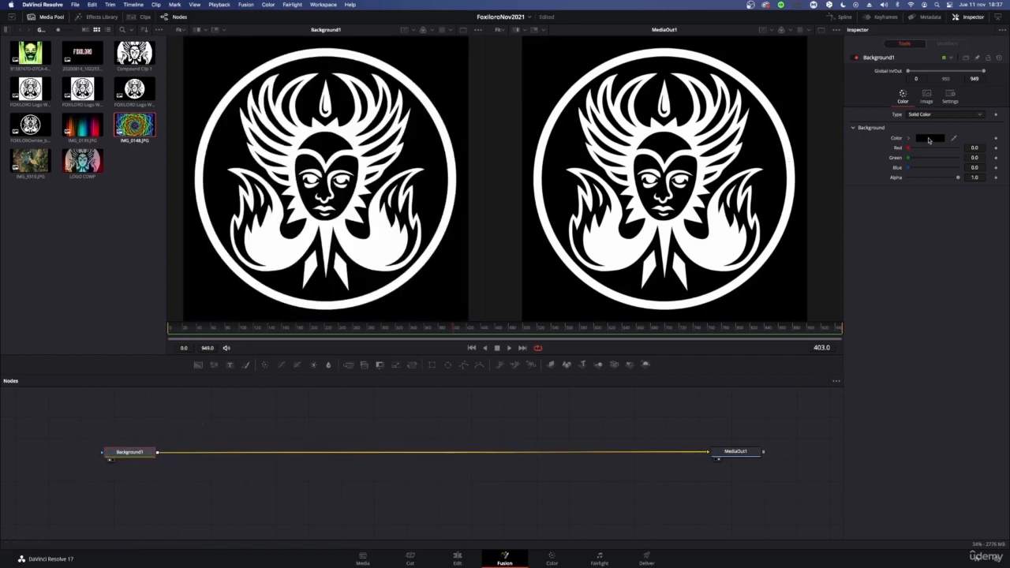
Try to pick a new color for Background1 on the color wheel
{"action": "left_click", "coordinate": [929, 138]}
{"action": "left_click_drag", "start_coordinate": [549, 201], "coordinate": [574, 174]}
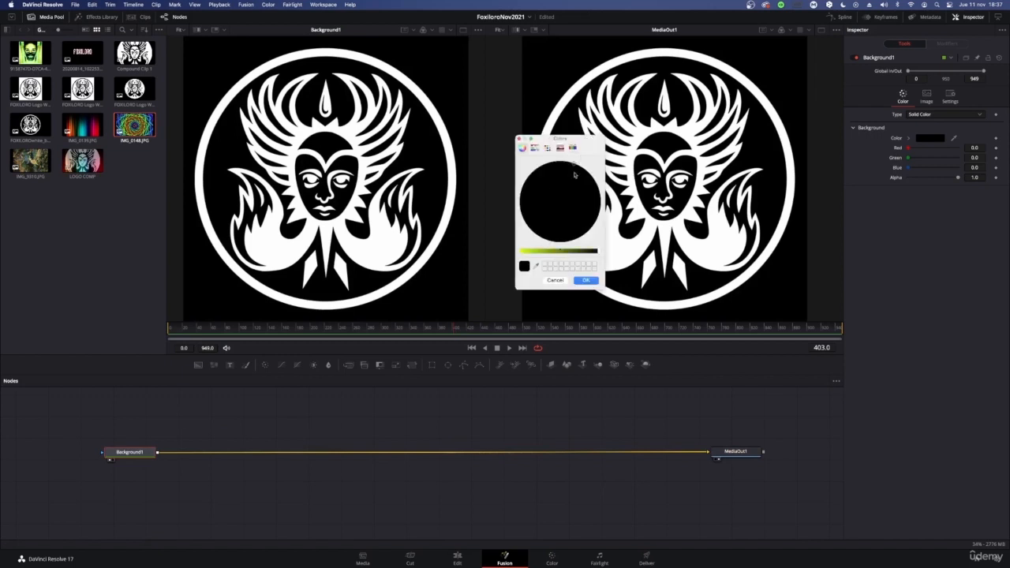
{"action": "left_click", "coordinate": [591, 277]}
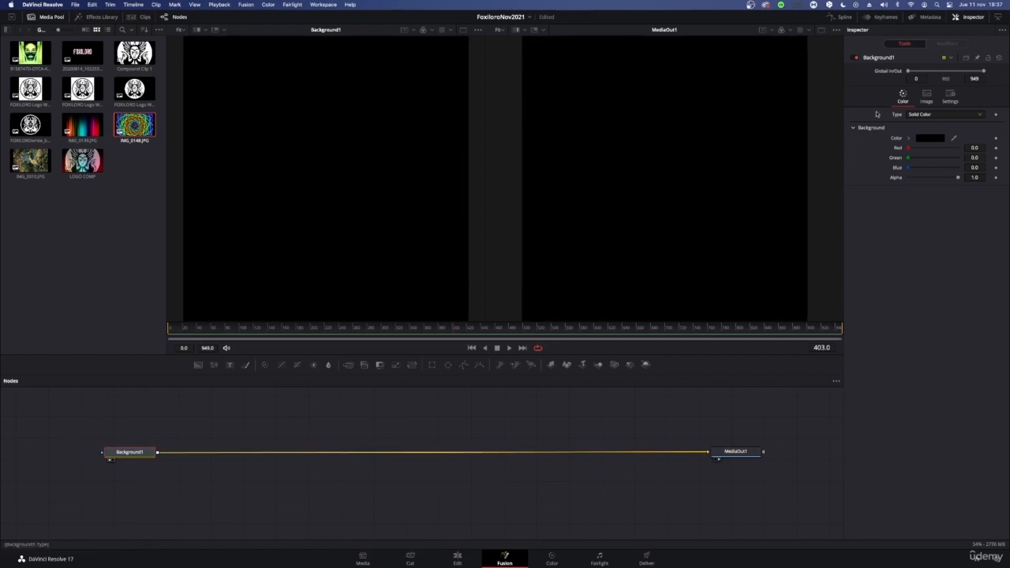
Set Background1's color to a solid red using the RGB sliders, with Red at about 0.81
{"action": "left_click", "coordinate": [935, 139]}
{"action": "left_click", "coordinate": [573, 218]}
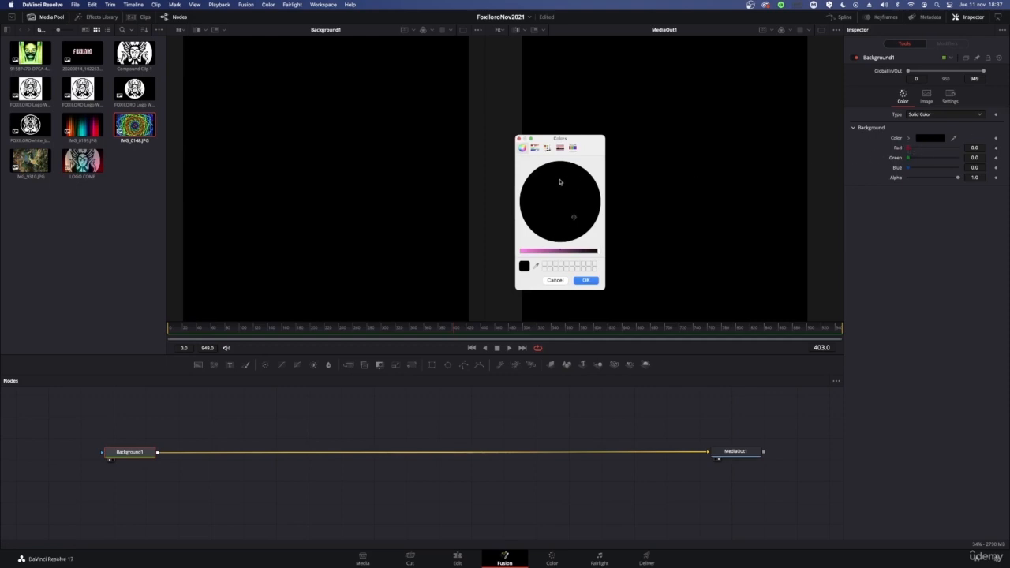
{"action": "left_click", "coordinate": [560, 183]}
{"action": "left_click", "coordinate": [534, 148]}
{"action": "left_click_drag", "start_coordinate": [520, 182], "coordinate": [567, 180]}
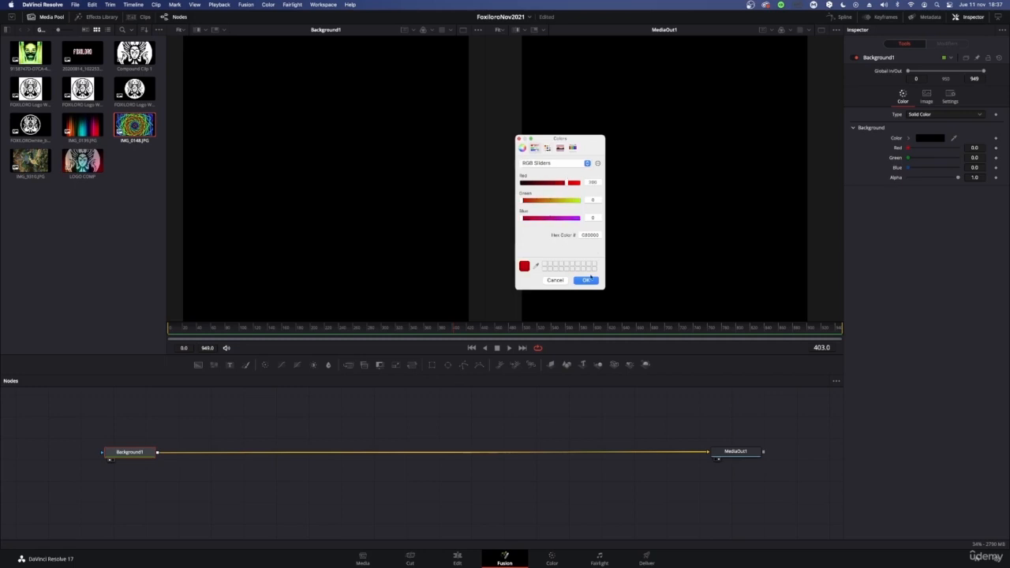
{"action": "left_click", "coordinate": [587, 280]}
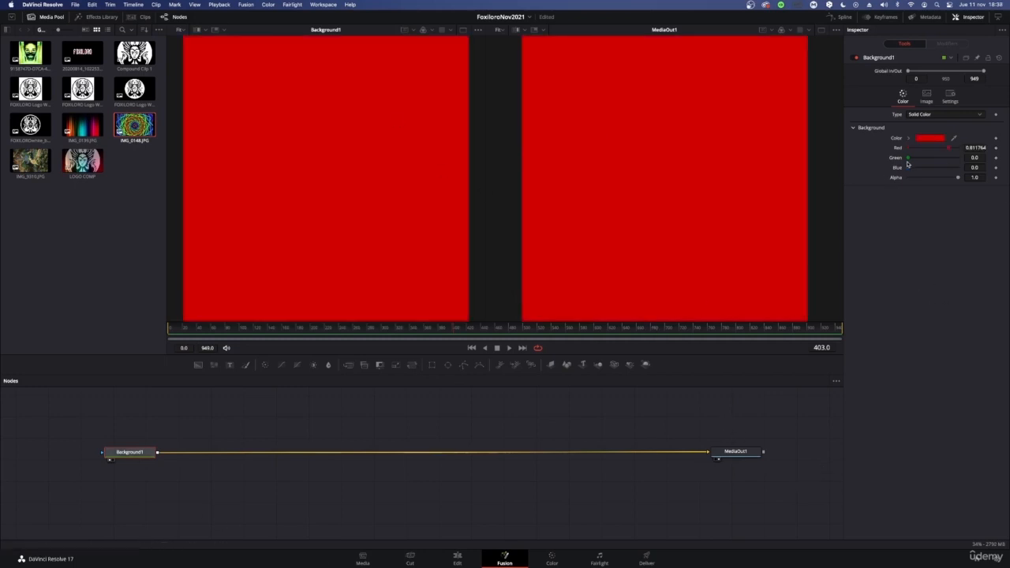
{"action": "mouse_move", "coordinate": [908, 159]}
{"action": "left_mouse_down"}
{"action": "mouse_move", "coordinate": [938, 160]}
{"action": "mouse_move", "coordinate": [904, 161]}
{"action": "left_mouse_up"}
{"action": "left_click", "coordinate": [956, 16]}
{"action": "left_click", "coordinate": [956, 17]}
{"action": "left_click_drag", "start_coordinate": [138, 454], "coordinate": [132, 451]}
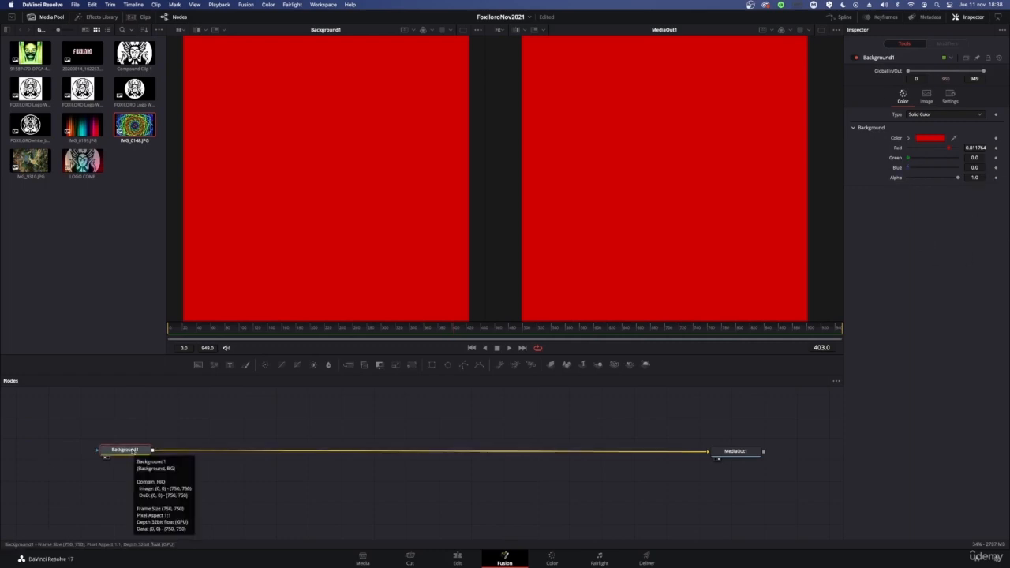
Add the FOXILORO Logo White Circle image merged over Background1, placing MediaIn1 above Merge1 and Merge1 in line with MediaOut1
{"action": "left_click", "coordinate": [130, 173]}
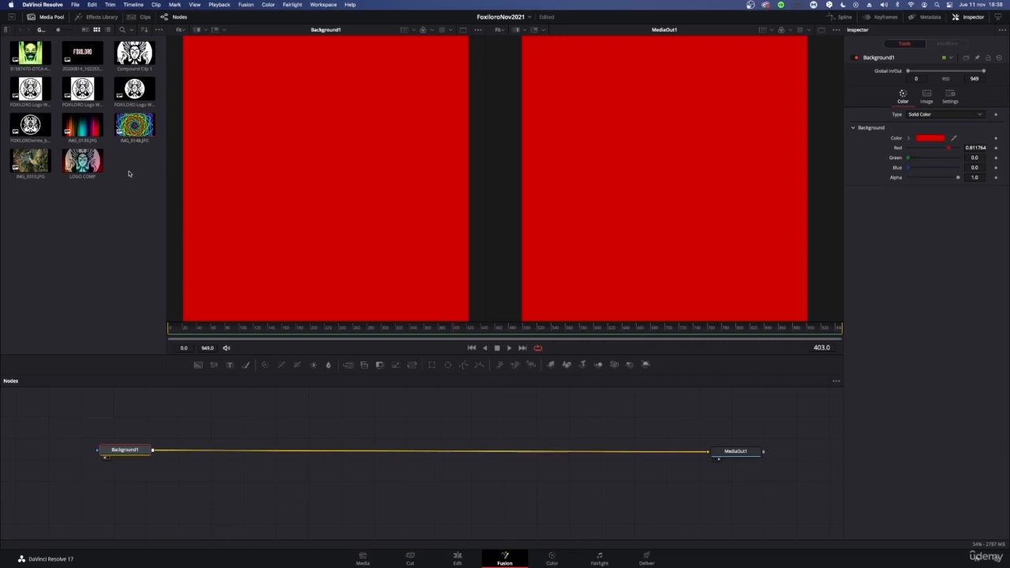
{"action": "left_click", "coordinate": [134, 88]}
{"action": "left_click_drag", "start_coordinate": [134, 88], "coordinate": [336, 468]}
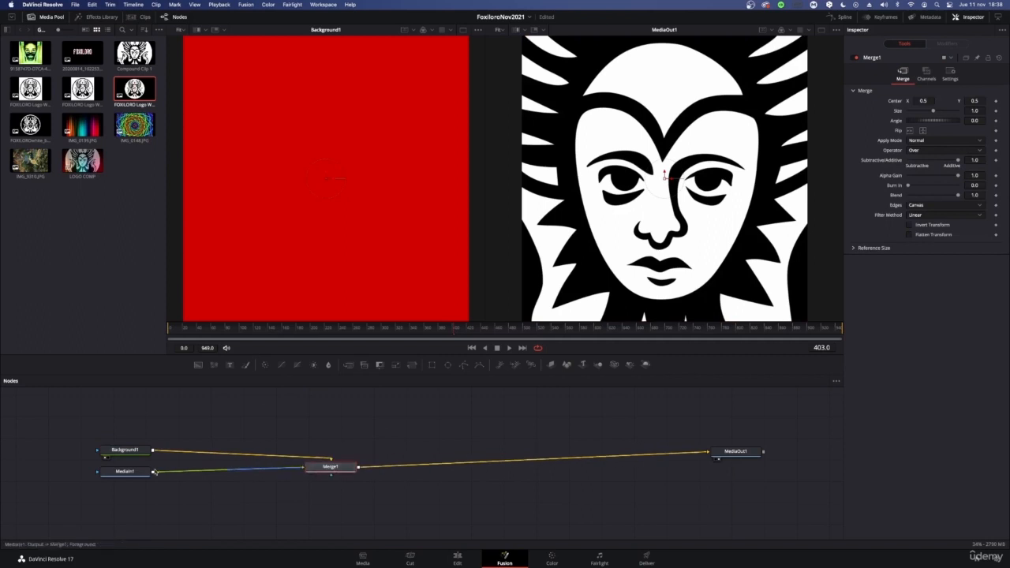
{"action": "left_click_drag", "start_coordinate": [126, 473], "coordinate": [329, 422]}
{"action": "left_click_drag", "start_coordinate": [320, 476], "coordinate": [318, 457]}
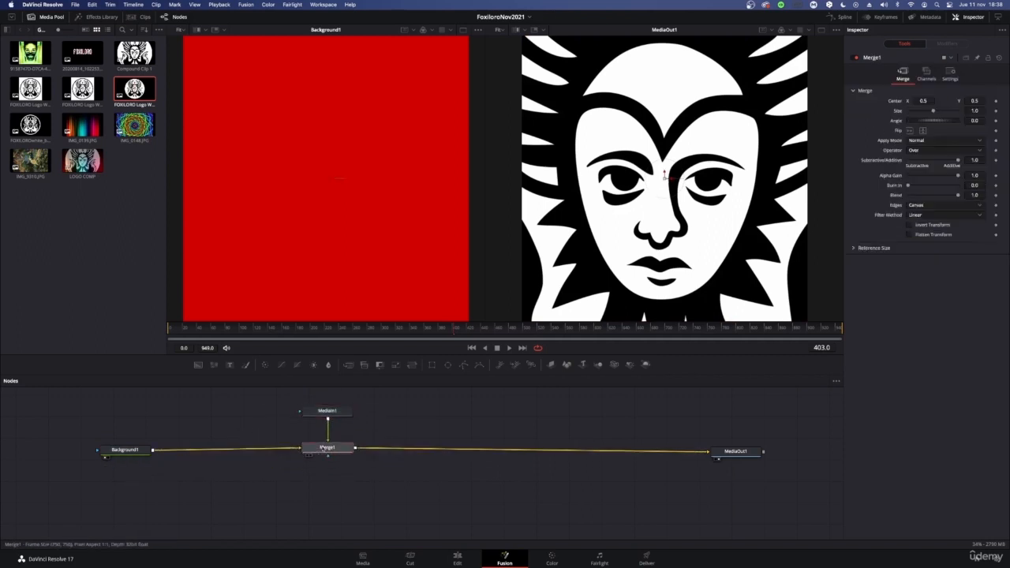
Examine the MediaIn1, Merge1 and Background1 nodes to see how the logo is merged over the red background
{"action": "left_click", "coordinate": [331, 411]}
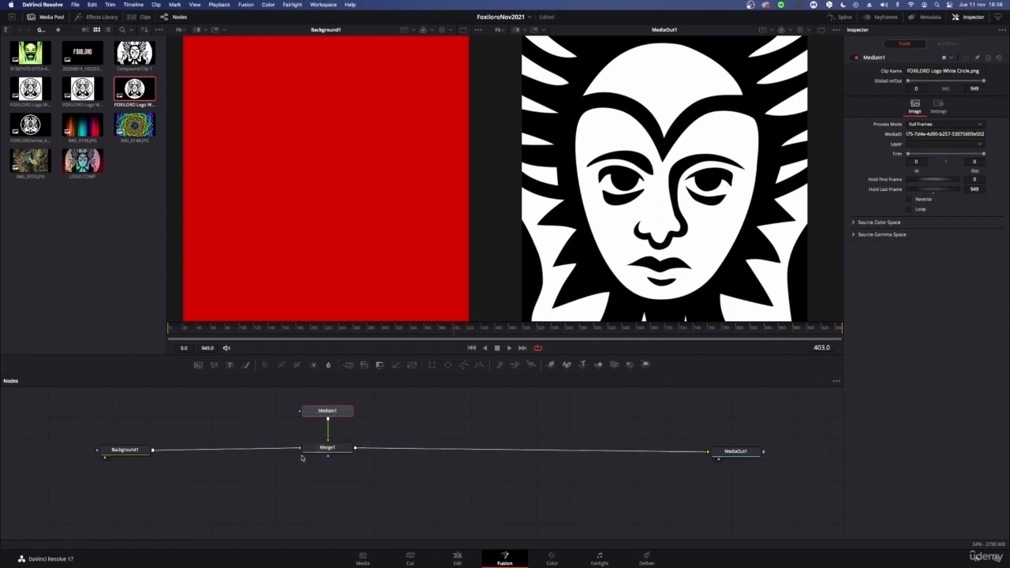
{"action": "left_click", "coordinate": [323, 447]}
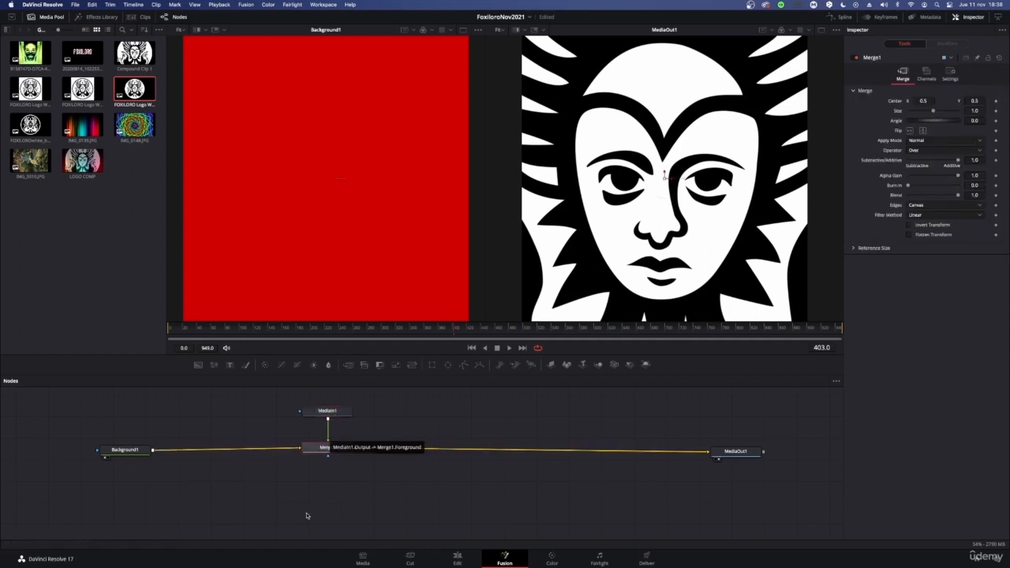
{"action": "left_click_drag", "start_coordinate": [254, 408], "coordinate": [441, 522]}
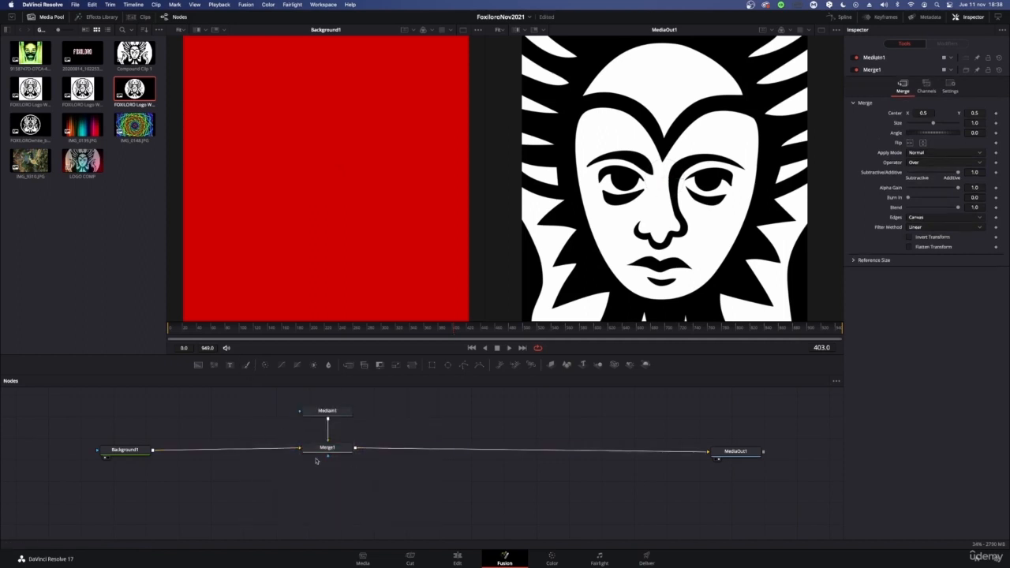
{"action": "left_click", "coordinate": [131, 457]}
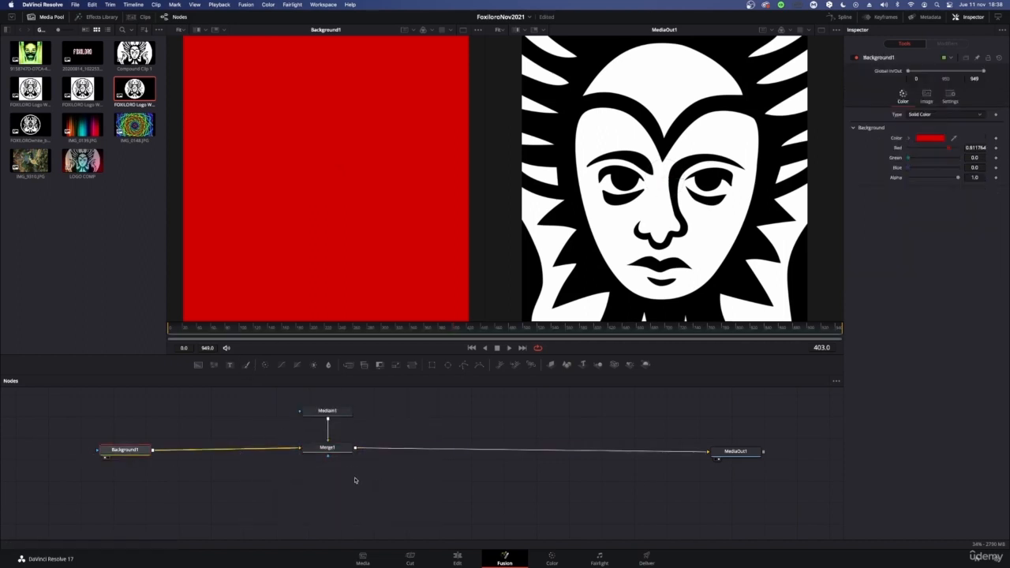
{"action": "left_click", "coordinate": [329, 447]}
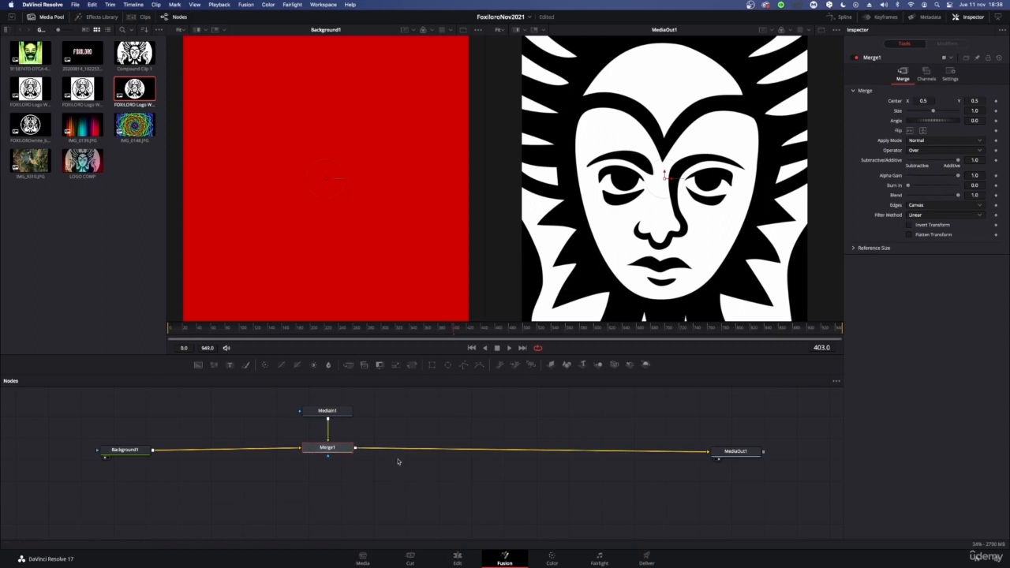
{"action": "left_click_drag", "start_coordinate": [342, 410], "coordinate": [341, 406]}
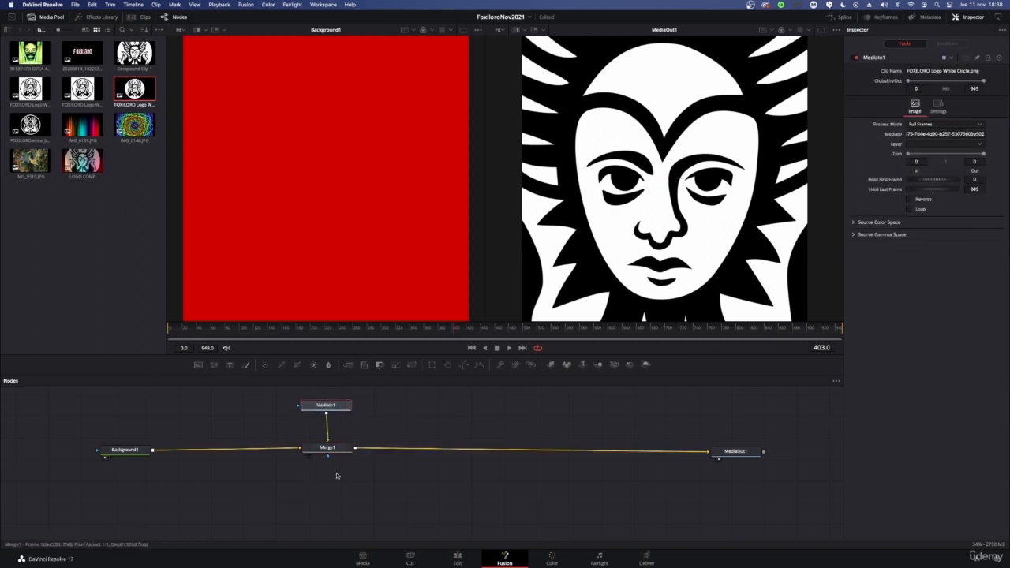
{"action": "left_click", "coordinate": [335, 455]}
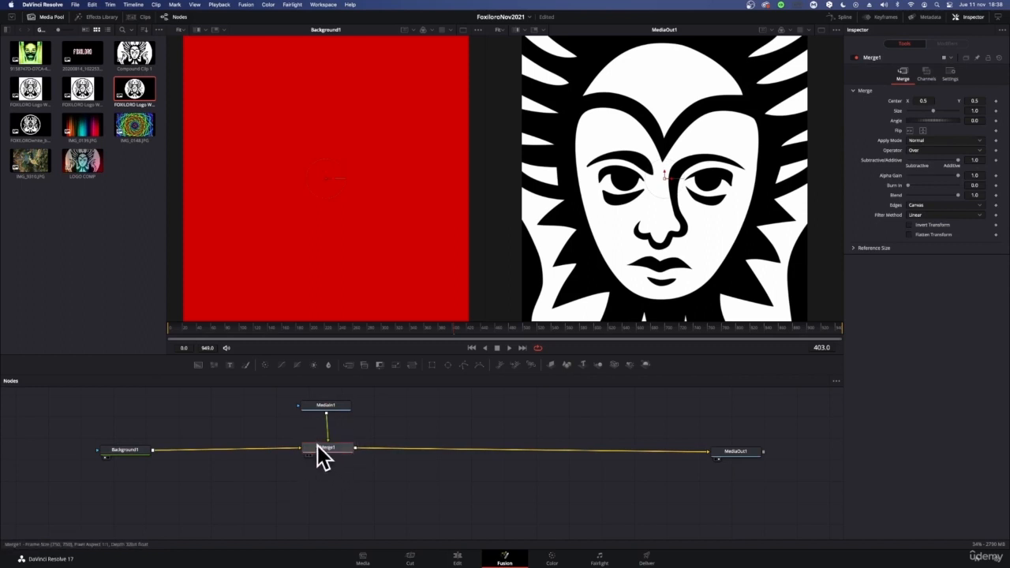
{"action": "left_click_drag", "start_coordinate": [269, 408], "coordinate": [395, 435]}
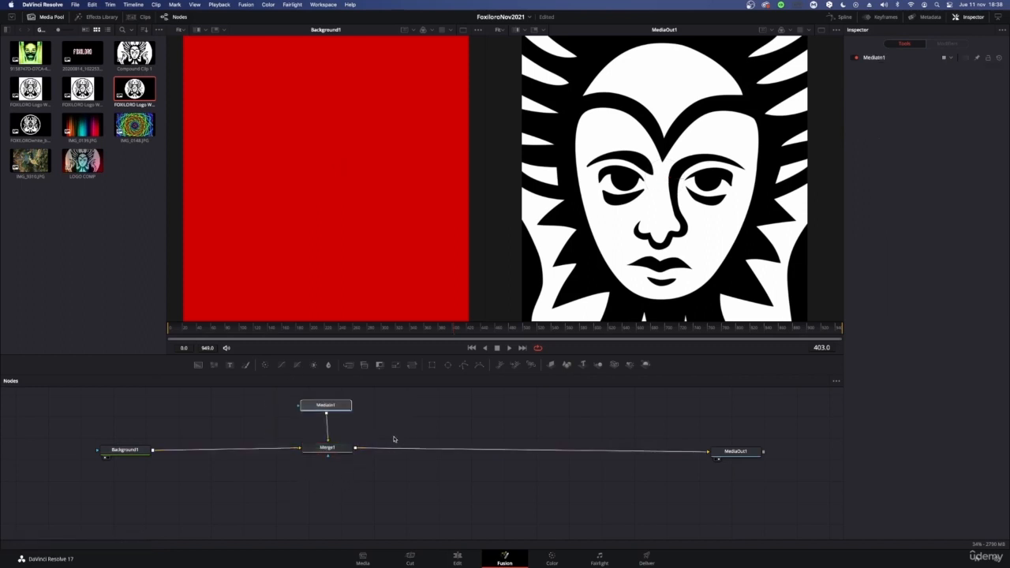
Reposition MediaIn1 so that it sits directly above Merge1 in the node graph
{"action": "left_click_drag", "start_coordinate": [325, 405], "coordinate": [332, 390]}
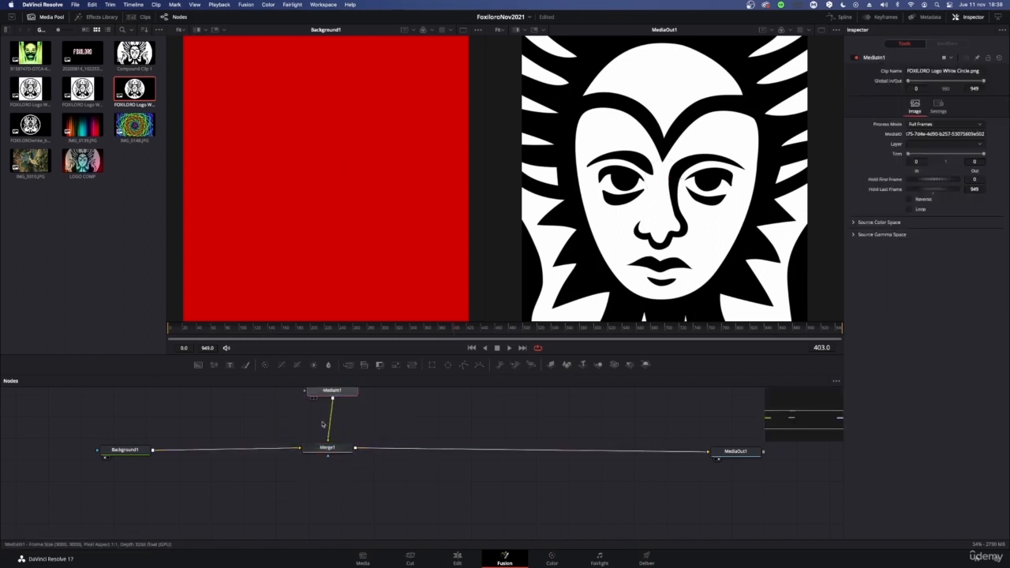
{"action": "left_click", "coordinate": [325, 448]}
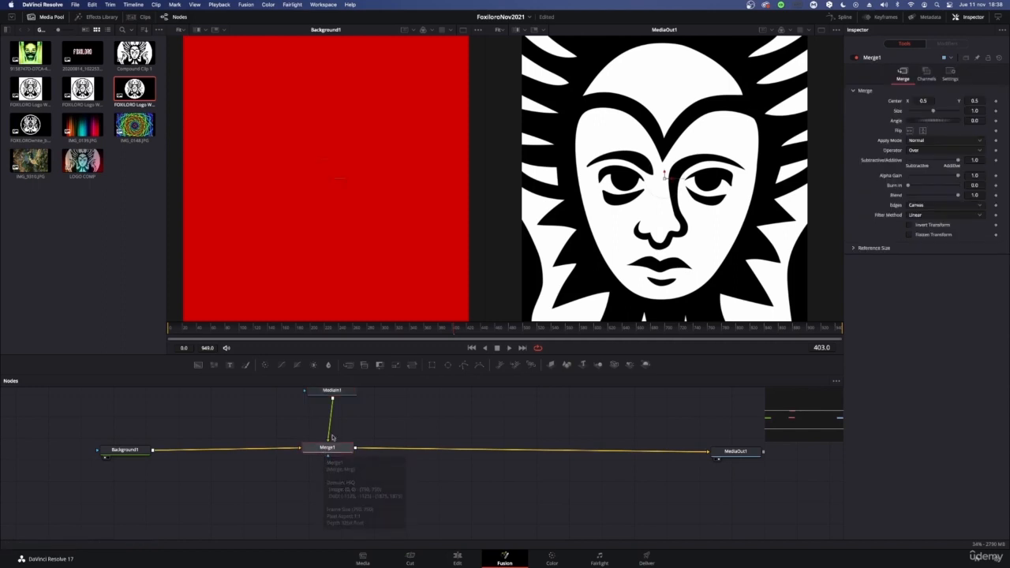
{"action": "scroll", "coordinate": [347, 430], "scroll_direction": "up", "scroll_amount": 2}
{"action": "left_click_drag", "start_coordinate": [331, 402], "coordinate": [324, 397]}
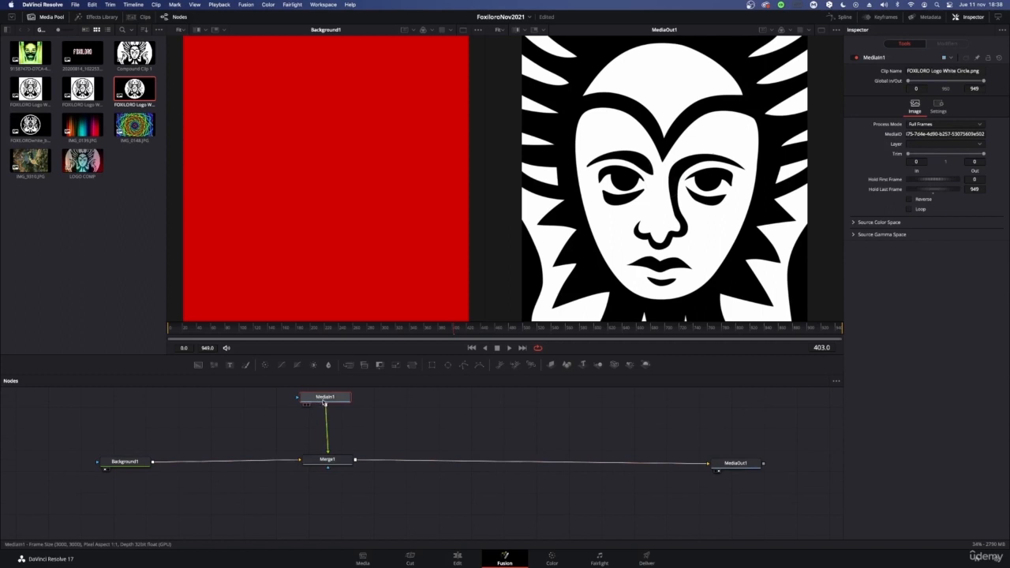
{"action": "left_click_drag", "start_coordinate": [321, 399], "coordinate": [324, 404]}
Try to shrink the merged logo by setting Merge1's Size to 0.25
{"action": "left_click", "coordinate": [327, 459]}
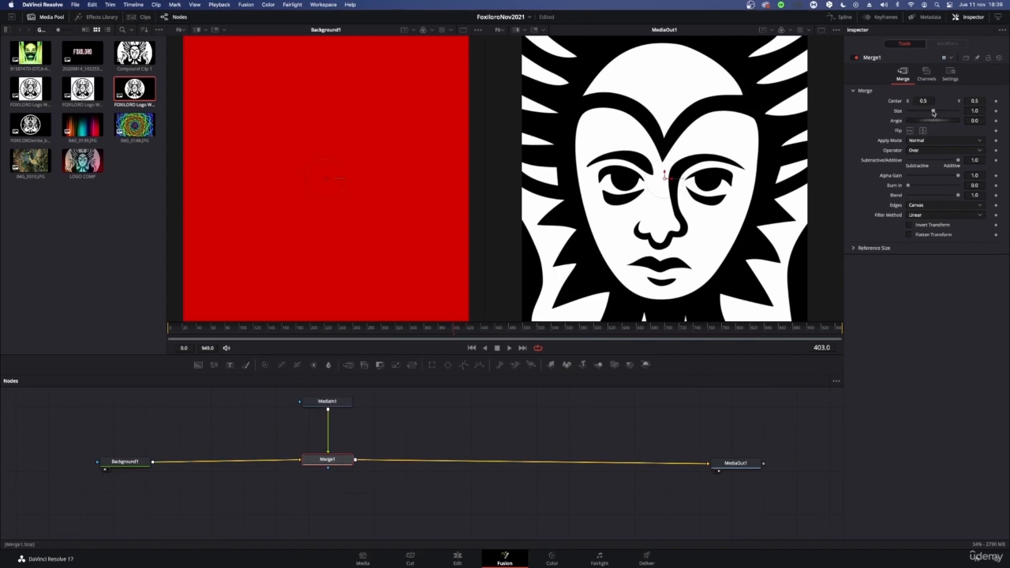
{"action": "left_click_drag", "start_coordinate": [934, 113], "coordinate": [914, 115]}
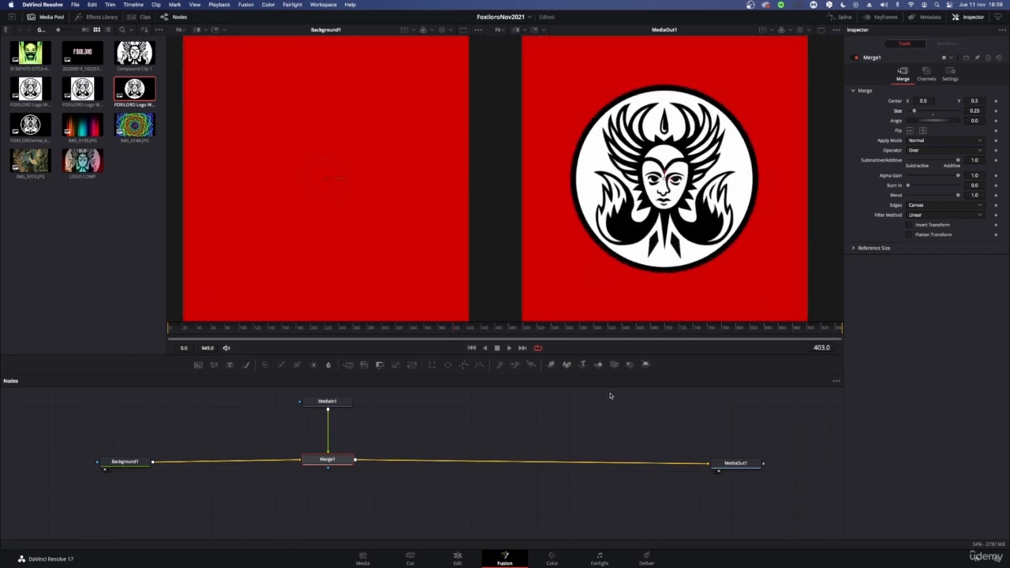
{"action": "left_click", "coordinate": [331, 403]}
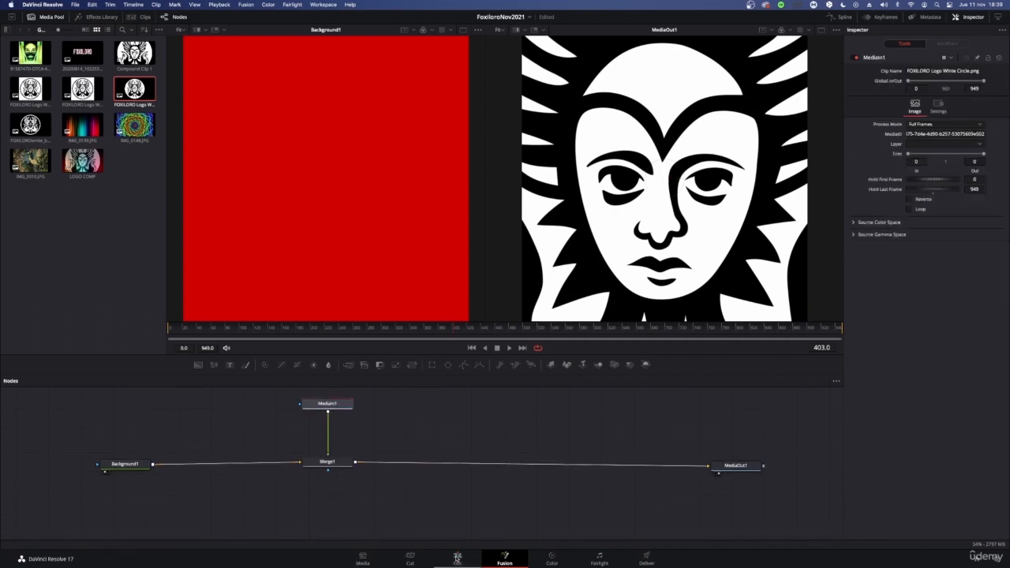
Try to change the clip's Zoom on the Edit page, undo the change, and return to Fusion
{"action": "left_click", "coordinate": [458, 558]}
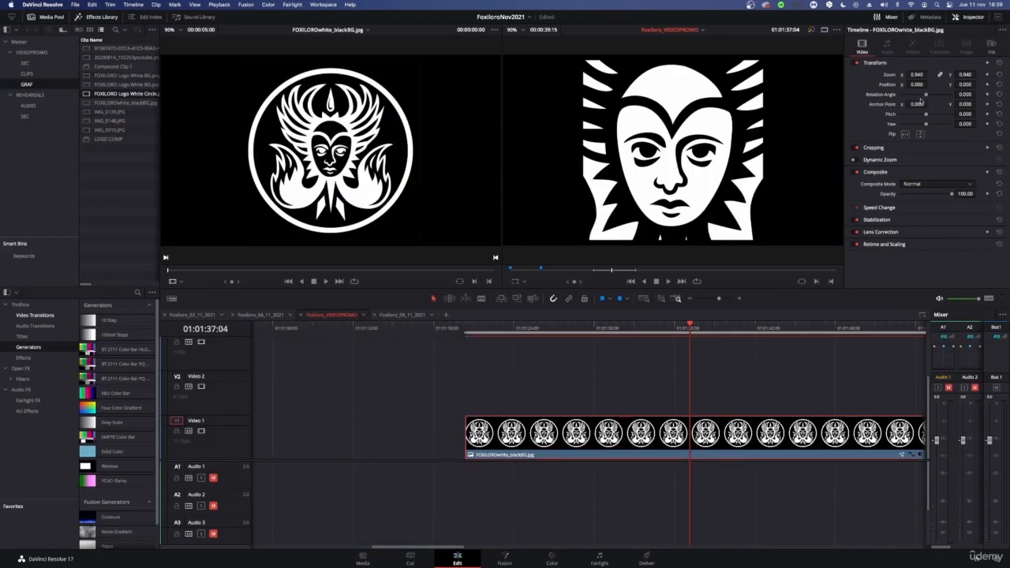
{"action": "left_click_drag", "start_coordinate": [917, 74], "coordinate": [920, 76]}
{"action": "key", "text": "super+z"}
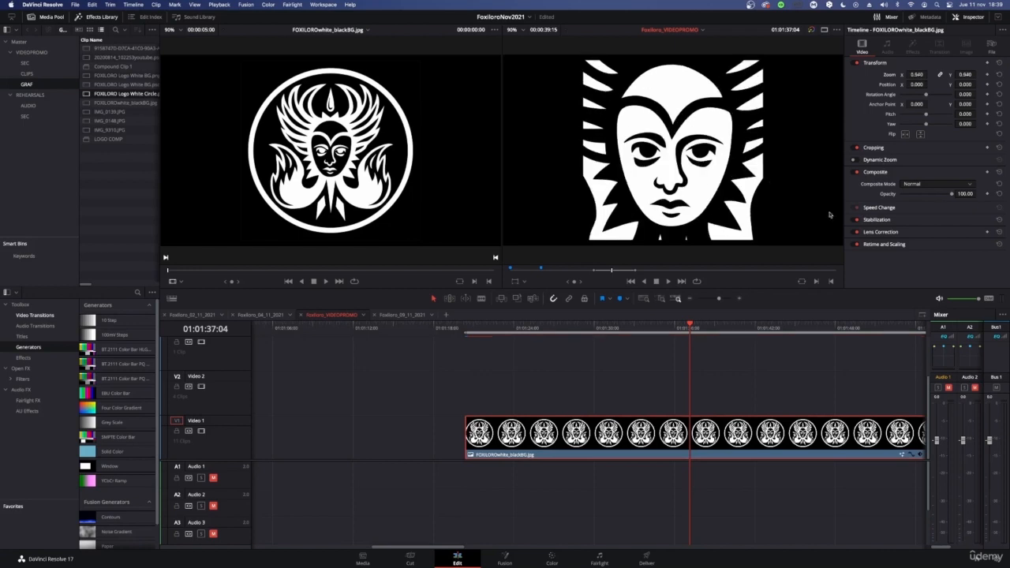
{"action": "left_click", "coordinate": [505, 558]}
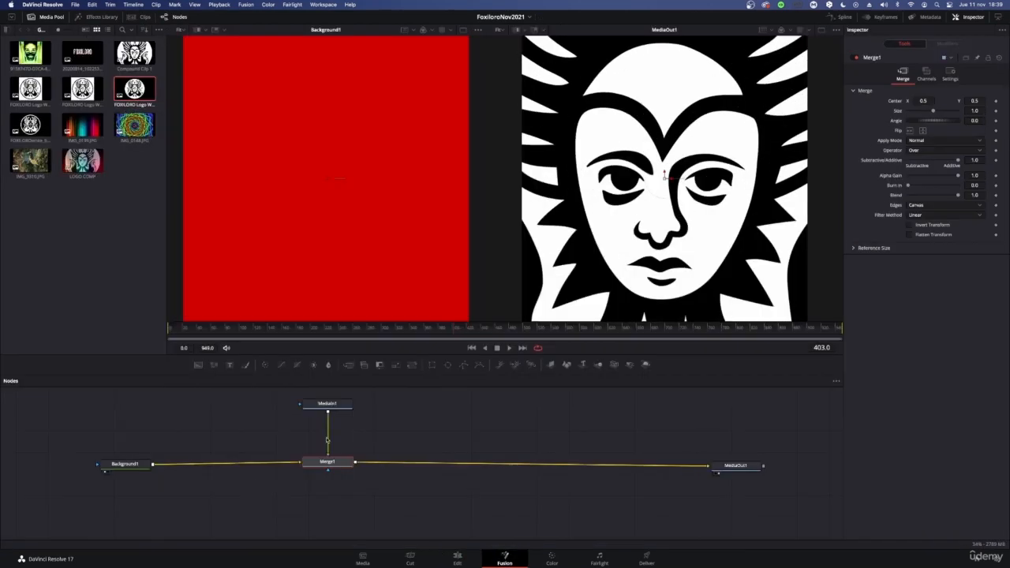
Look through MediaIn1's Image and Settings parameters, check the clip's Transform on the Edit page, and return to Fusion
{"action": "left_click", "coordinate": [344, 403]}
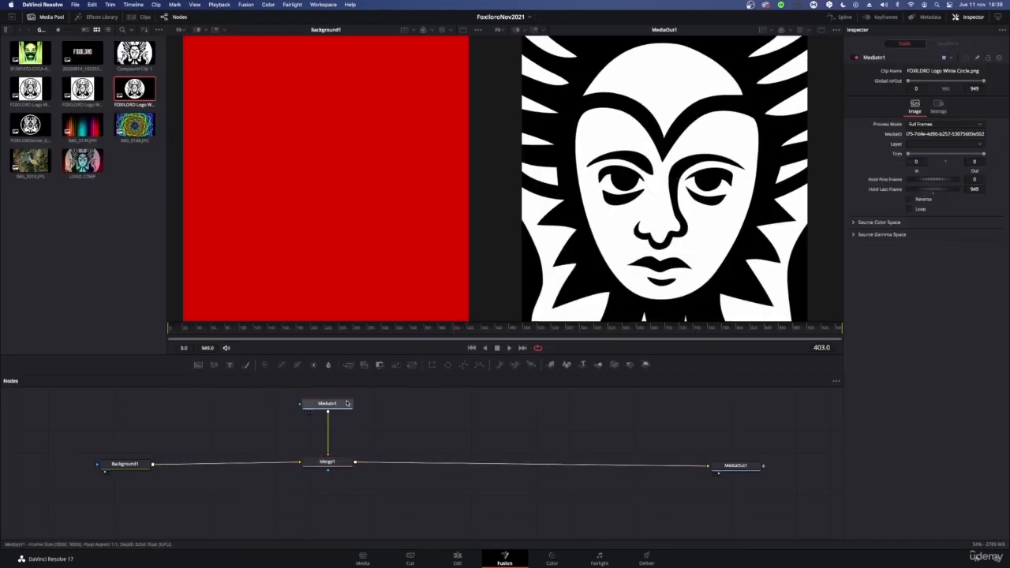
{"action": "left_click", "coordinate": [942, 109]}
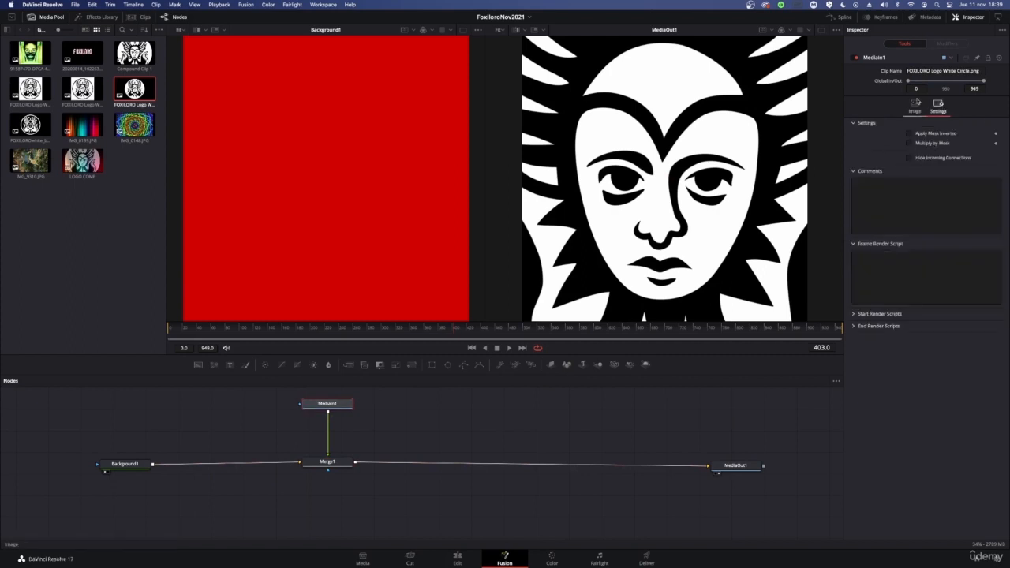
{"action": "left_click", "coordinate": [920, 110]}
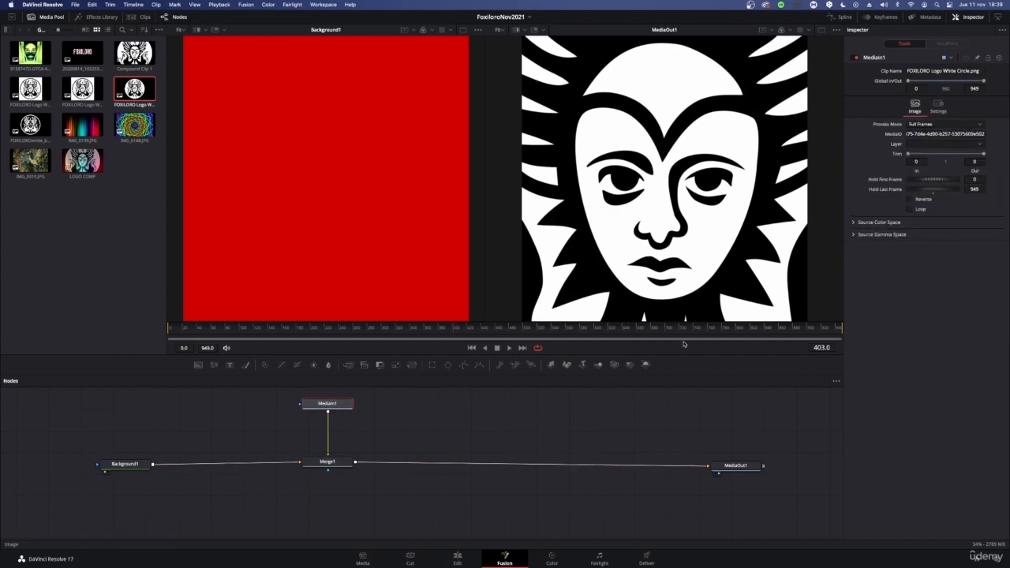
{"action": "left_click", "coordinate": [457, 558]}
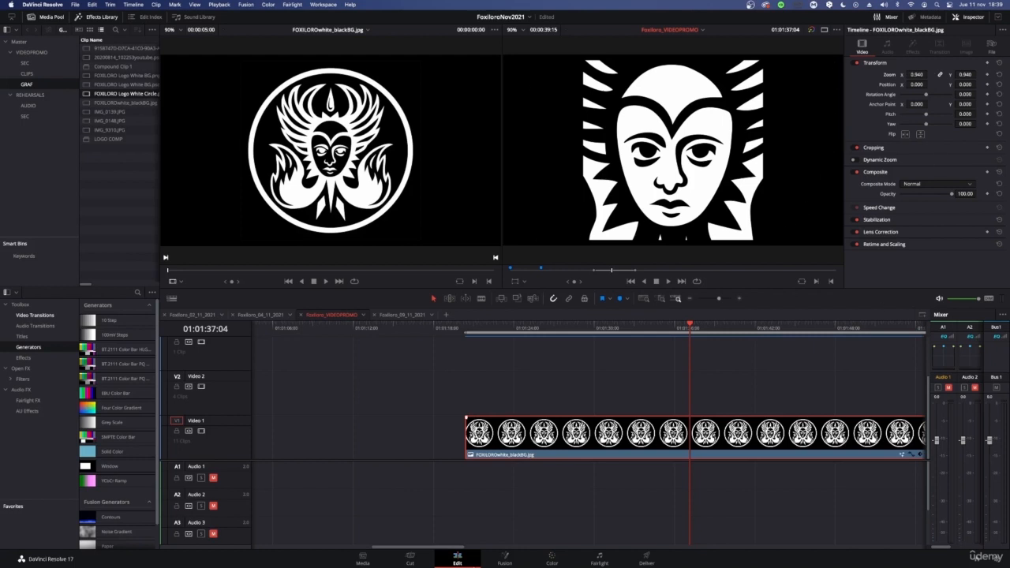
{"action": "left_click", "coordinate": [504, 557]}
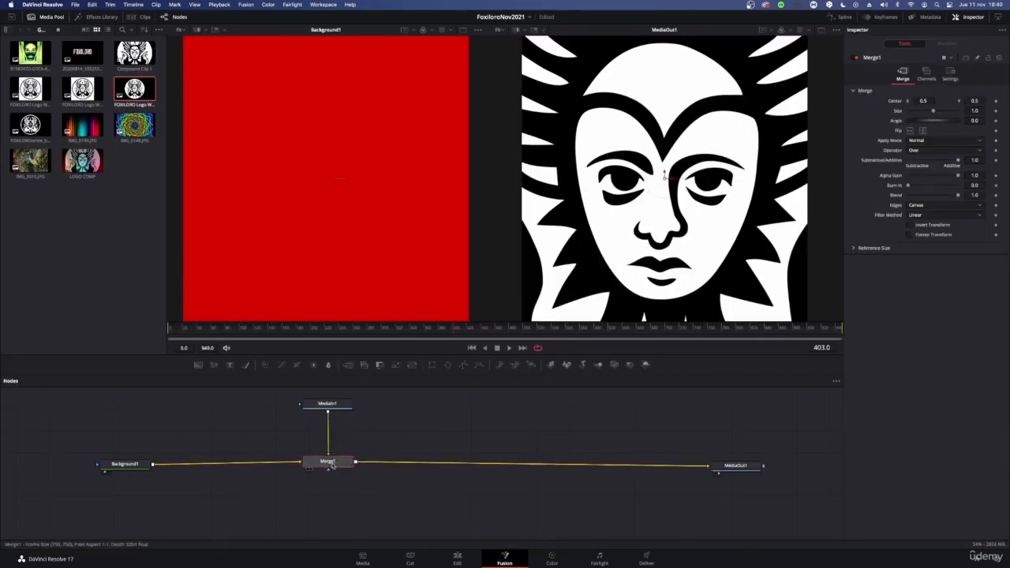
Shift Merge1 and MediaIn1 in the node graph and scale the logo by setting Merge1's Size to 0.25
{"action": "left_click_drag", "start_coordinate": [331, 465], "coordinate": [350, 473]}
{"action": "left_click_drag", "start_coordinate": [327, 403], "coordinate": [352, 407]}
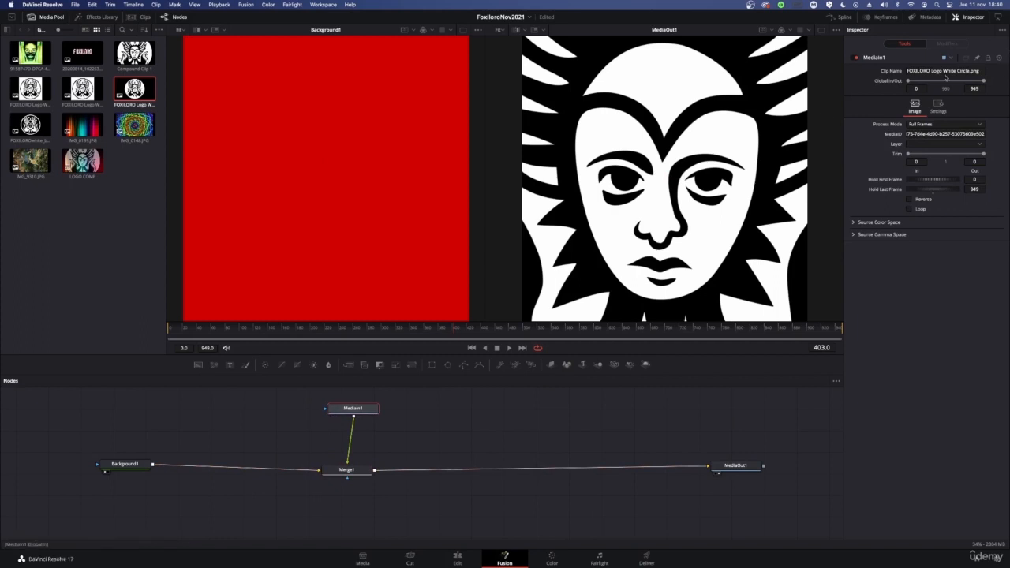
{"action": "left_click", "coordinate": [343, 476]}
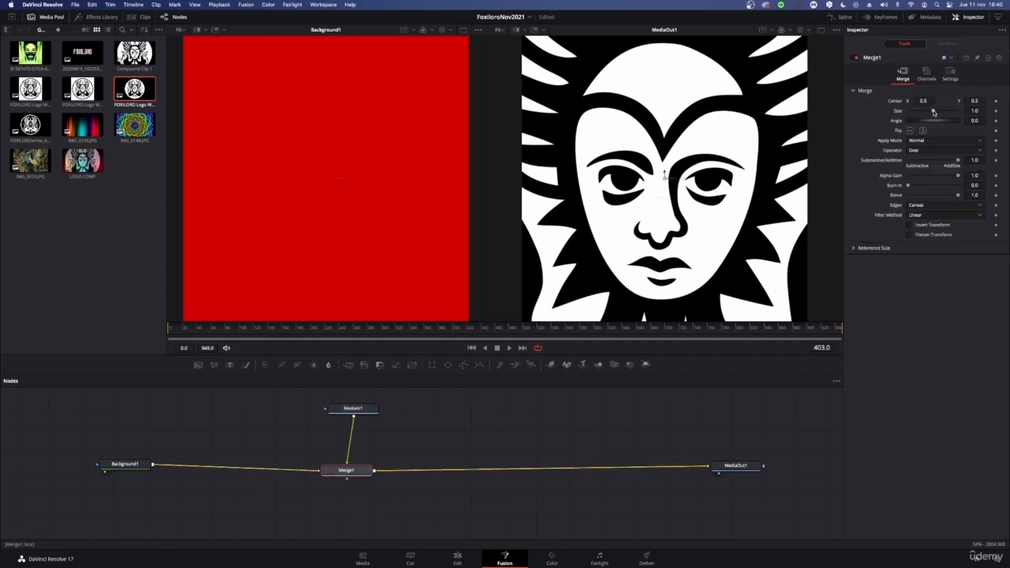
{"action": "left_click_drag", "start_coordinate": [934, 111], "coordinate": [917, 112]}
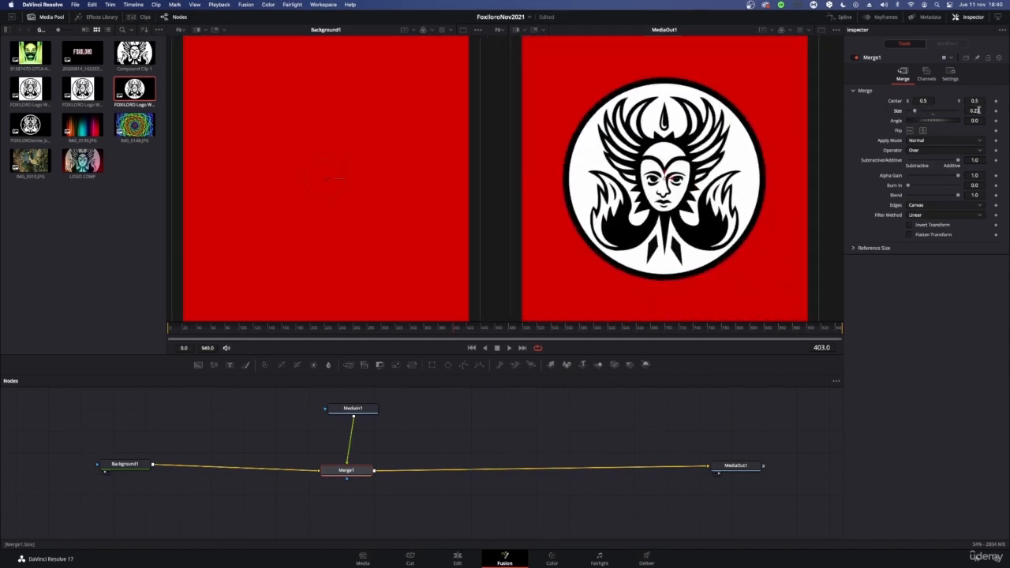
{"action": "left_click_drag", "start_coordinate": [978, 110], "coordinate": [972, 110]}
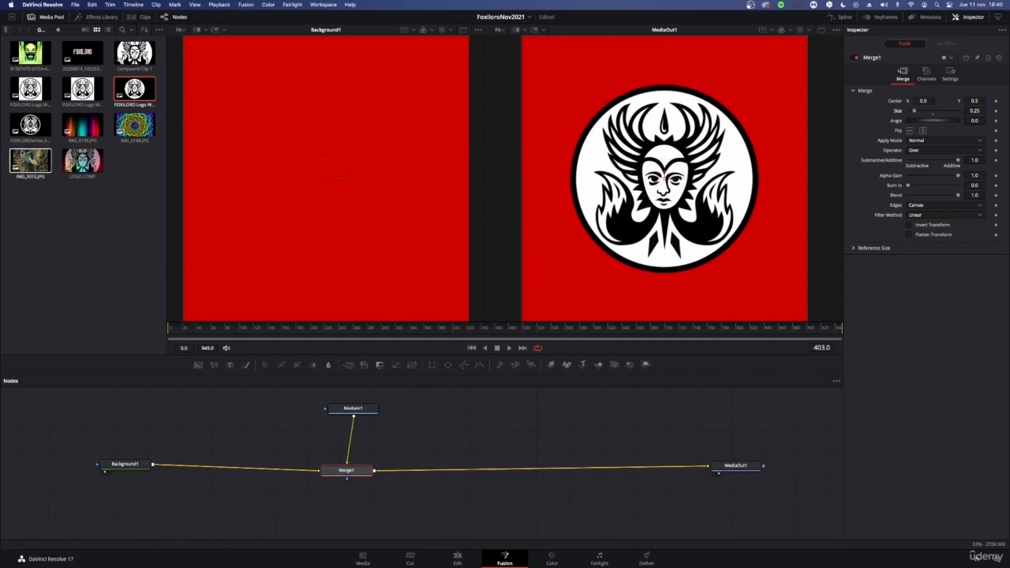
{"action": "left_click", "coordinate": [132, 243]}
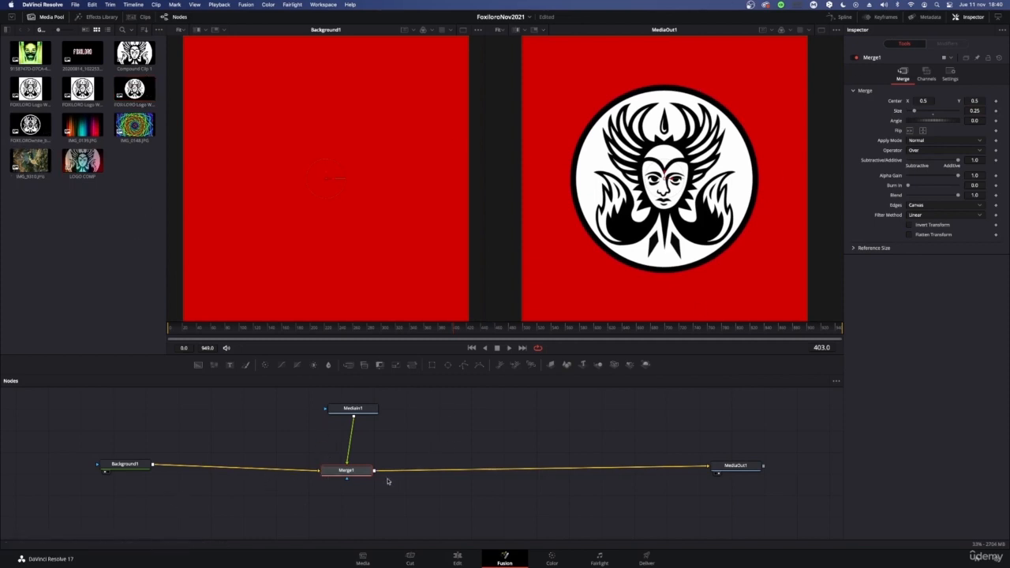
Align MediaIn1 vertically above Merge1 and check the frame information of MediaIn1
{"action": "left_click_drag", "start_coordinate": [359, 408], "coordinate": [352, 410]}
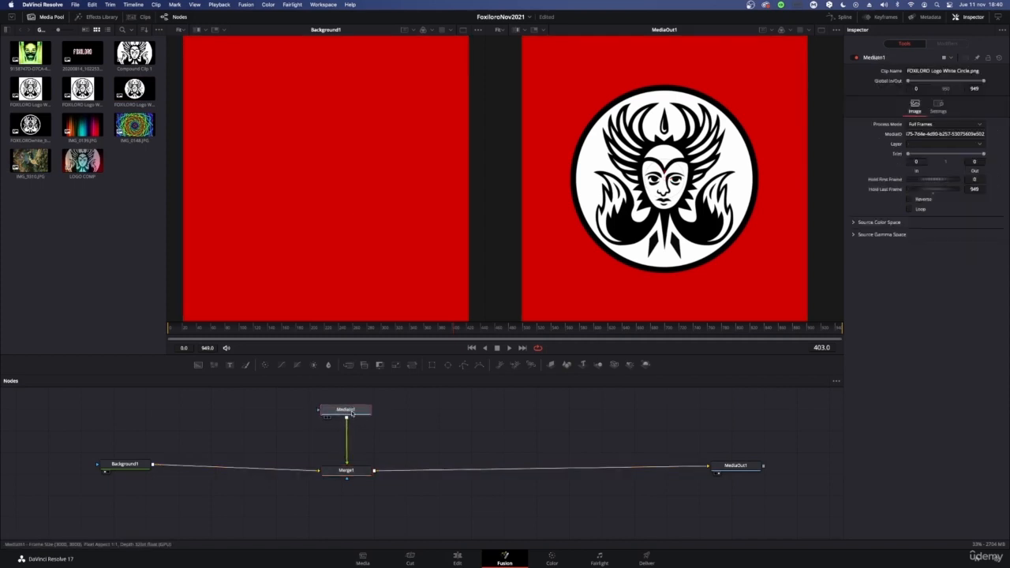
{"action": "mouse_move", "coordinate": [354, 413]}
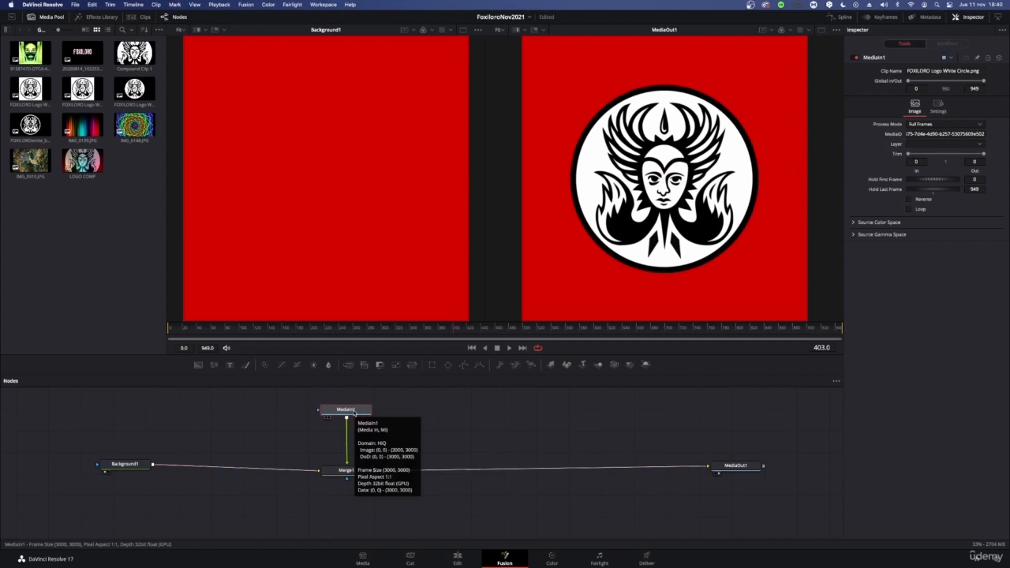
{"action": "left_click", "coordinate": [533, 443]}
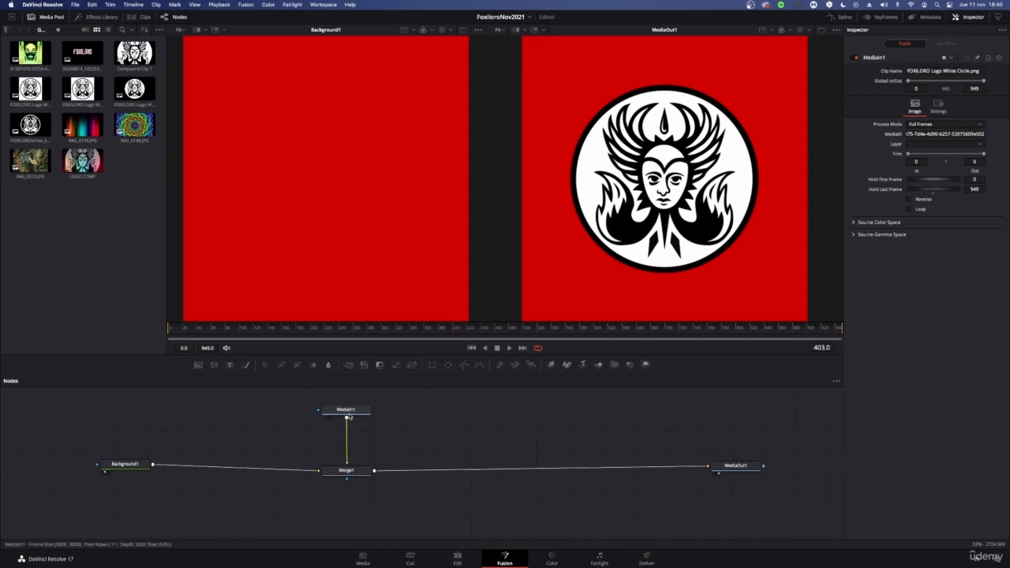
Raise MediaIn1 in the node graph and insert a Brightness / Contrast node between it and Merge1, spaced below MediaIn1
{"action": "left_click_drag", "start_coordinate": [346, 409], "coordinate": [343, 395]}
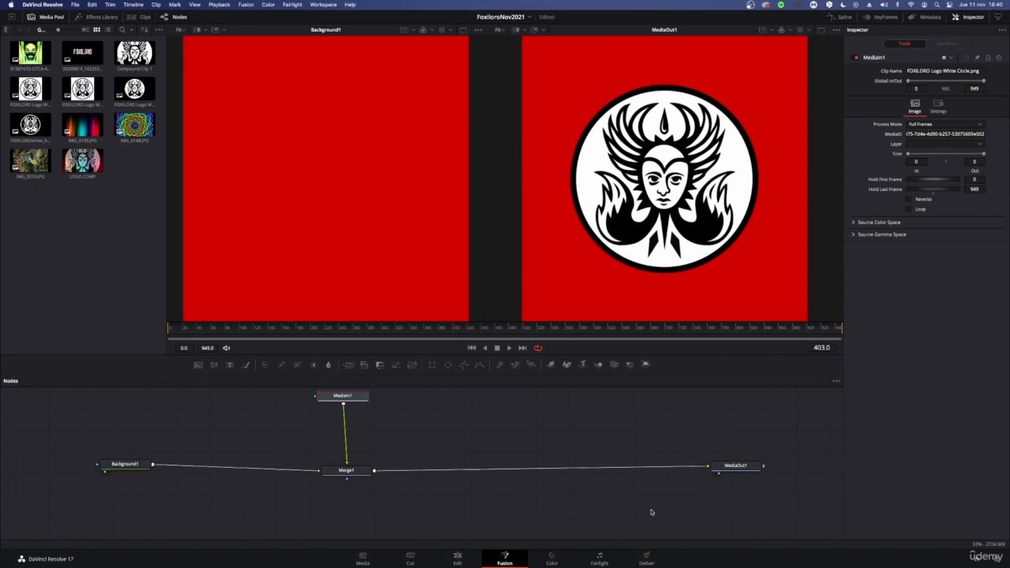
{"action": "key", "text": "shift+space"}
{"action": "type", "text": "brigh"}
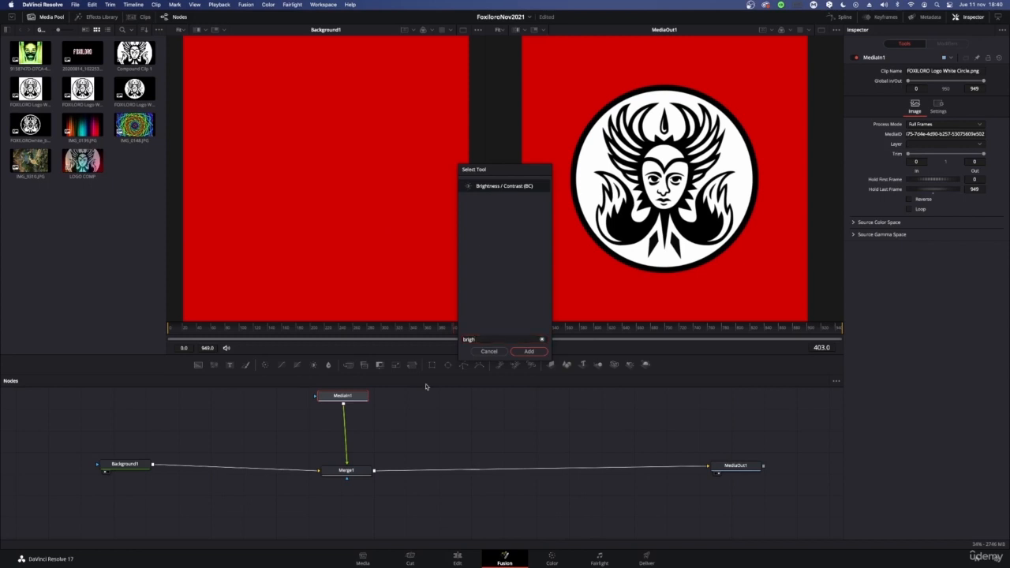
{"action": "left_click", "coordinate": [531, 351]}
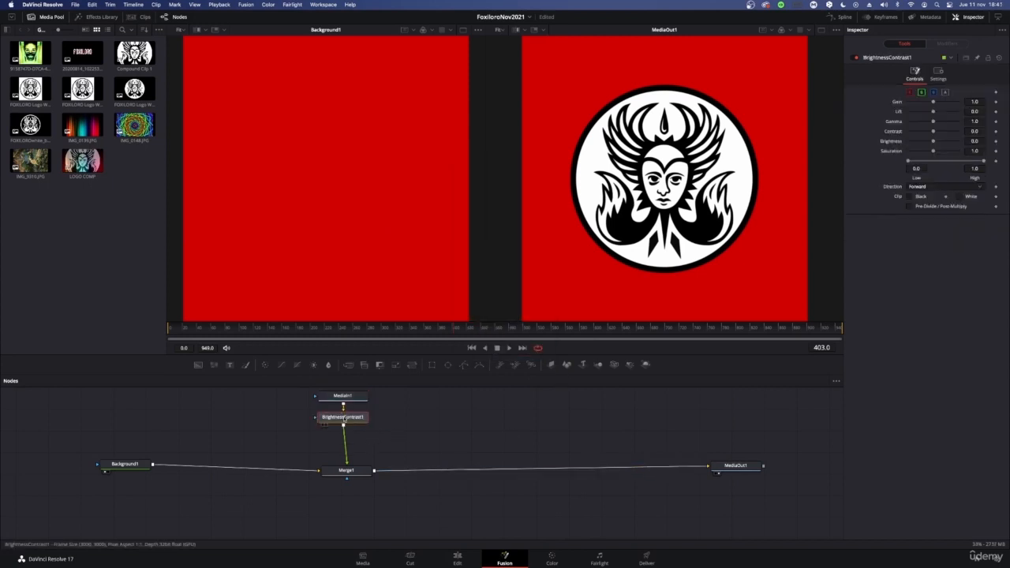
{"action": "left_click_drag", "start_coordinate": [343, 420], "coordinate": [342, 434]}
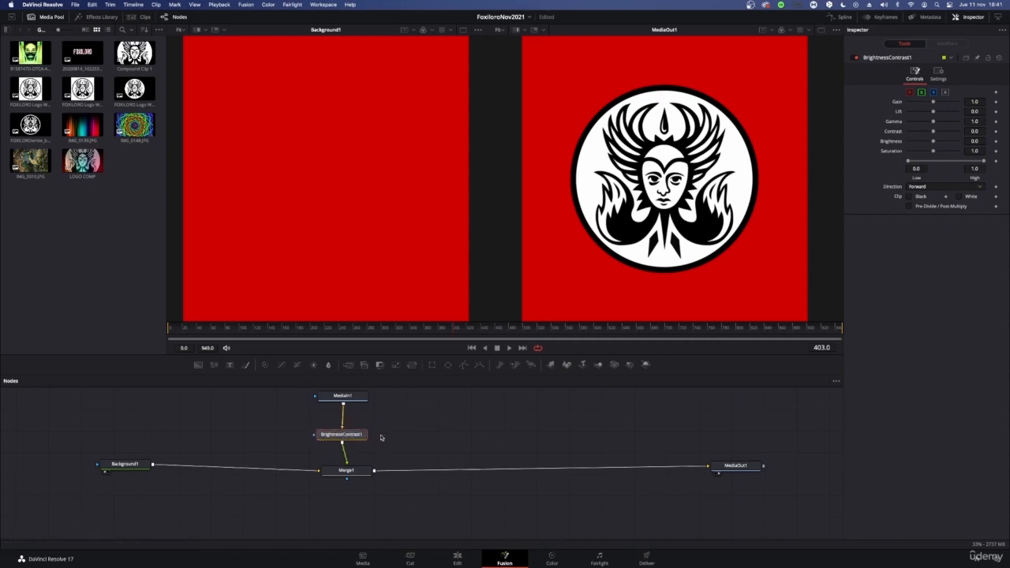
Darken the logo by setting the Brightness / Contrast node's Gain to 0.83 and Lift to -0.23
{"action": "left_click", "coordinate": [342, 396]}
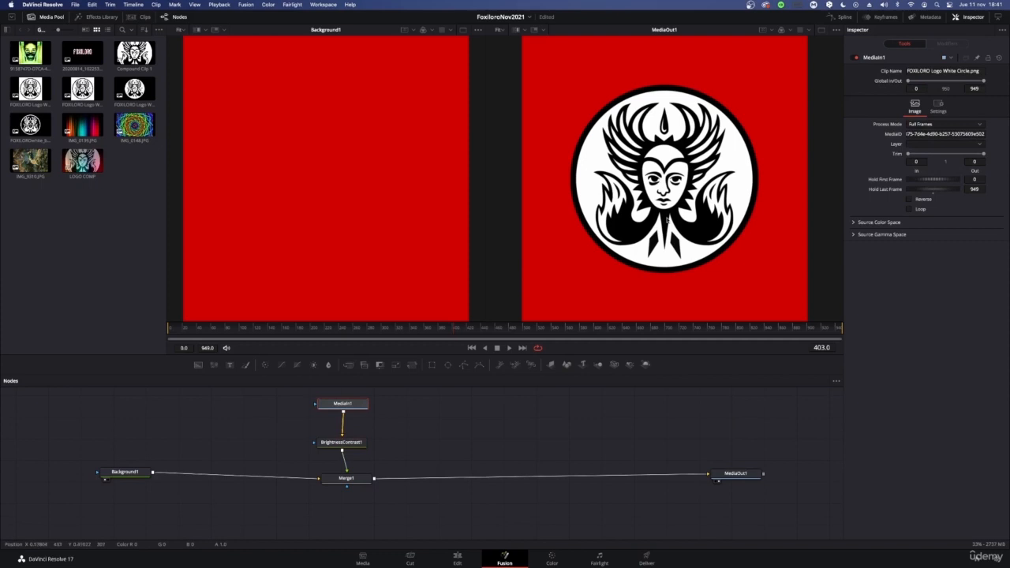
{"action": "left_click", "coordinate": [340, 443]}
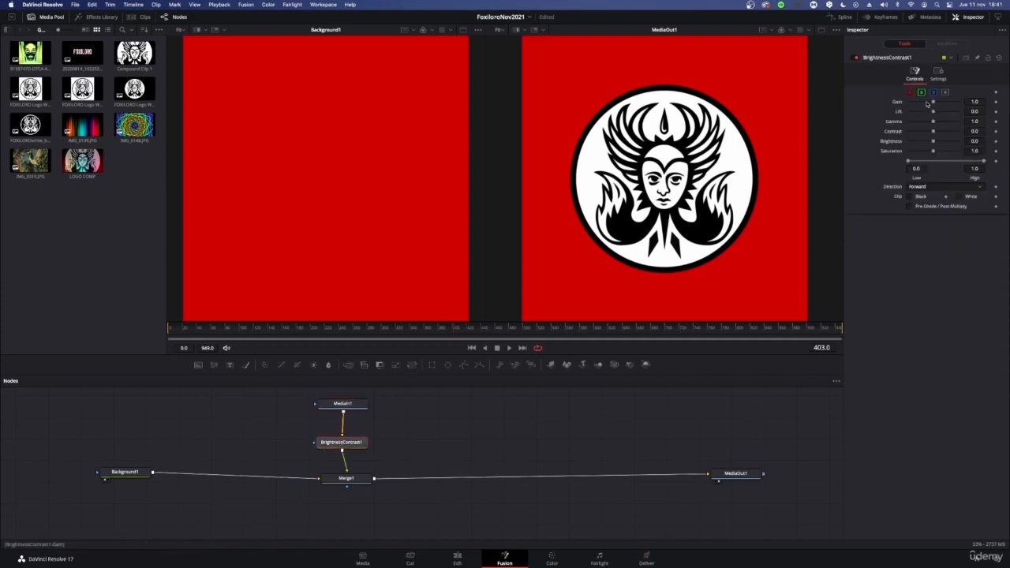
{"action": "mouse_move", "coordinate": [932, 103]}
{"action": "left_mouse_down"}
{"action": "mouse_move", "coordinate": [956, 103]}
{"action": "mouse_move", "coordinate": [907, 103]}
{"action": "mouse_move", "coordinate": [942, 102]}
{"action": "mouse_move", "coordinate": [919, 102]}
{"action": "mouse_move", "coordinate": [945, 113]}
{"action": "mouse_move", "coordinate": [929, 112]}
{"action": "left_mouse_up"}
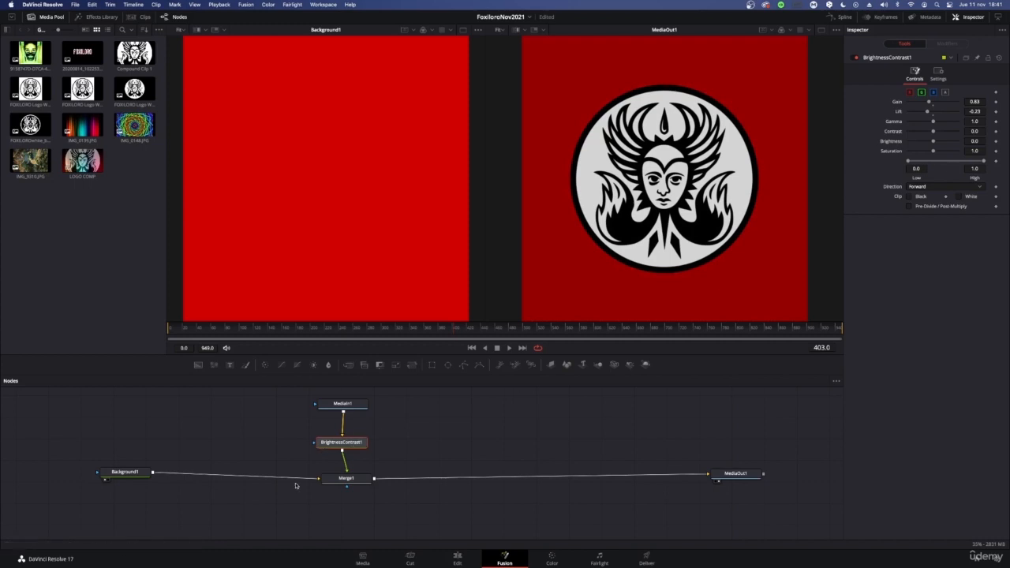
Align BrightnessContrast1 and MediaIn1 in a vertical column above Merge1
{"action": "left_click_drag", "start_coordinate": [353, 443], "coordinate": [358, 446]}
{"action": "left_click_drag", "start_coordinate": [365, 403], "coordinate": [370, 403]}
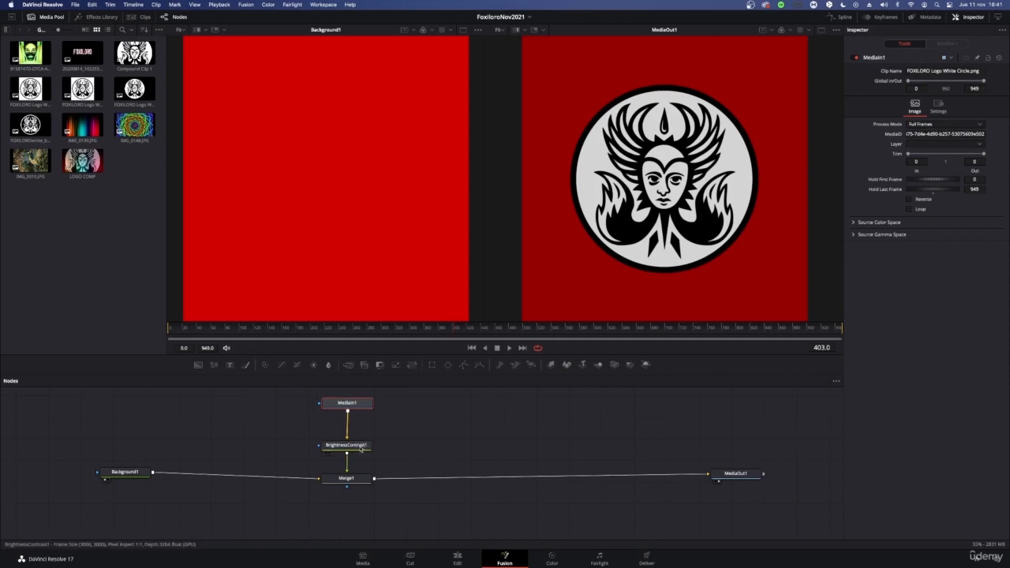
{"action": "left_click", "coordinate": [482, 431]}
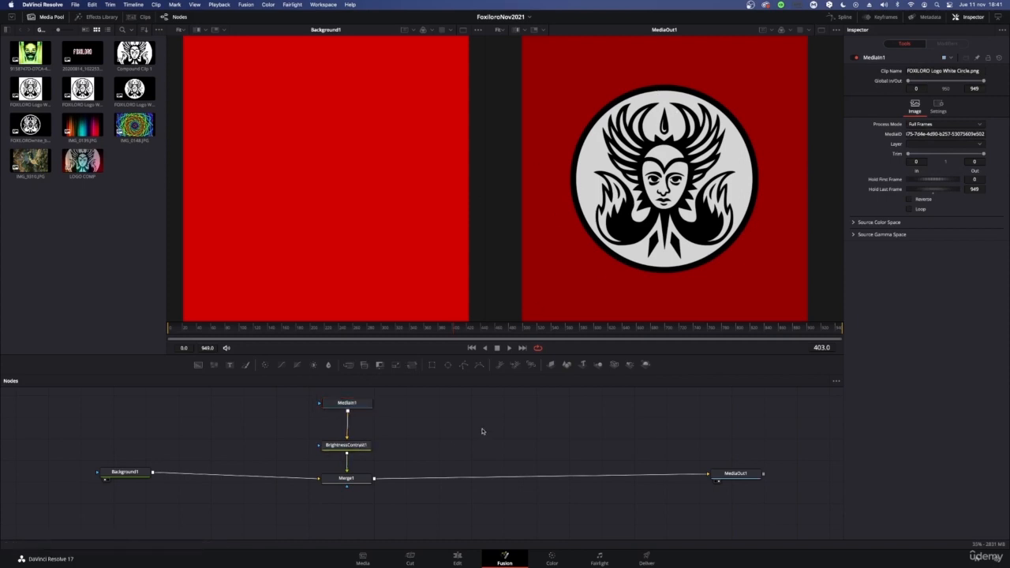
Add an Ellipse mask to Merge1 and place its node below Merge1
{"action": "left_click", "coordinate": [351, 478]}
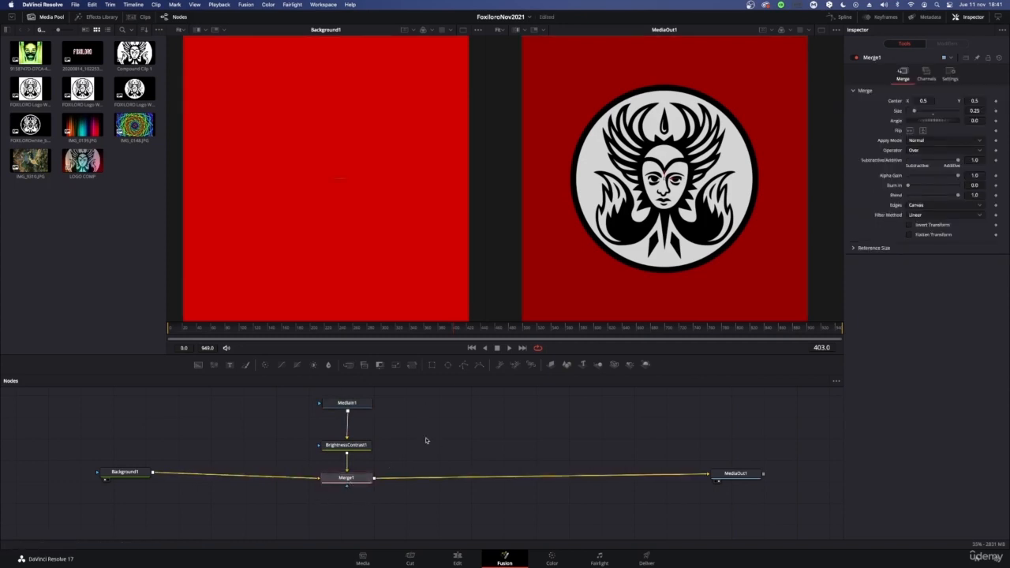
{"action": "left_click", "coordinate": [448, 365]}
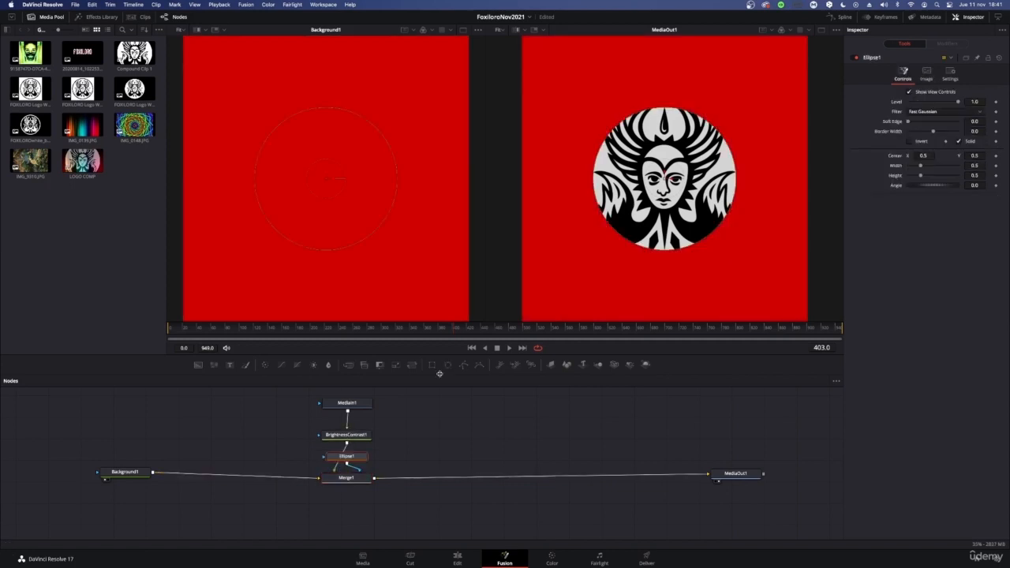
{"action": "left_click_drag", "start_coordinate": [336, 461], "coordinate": [334, 520]}
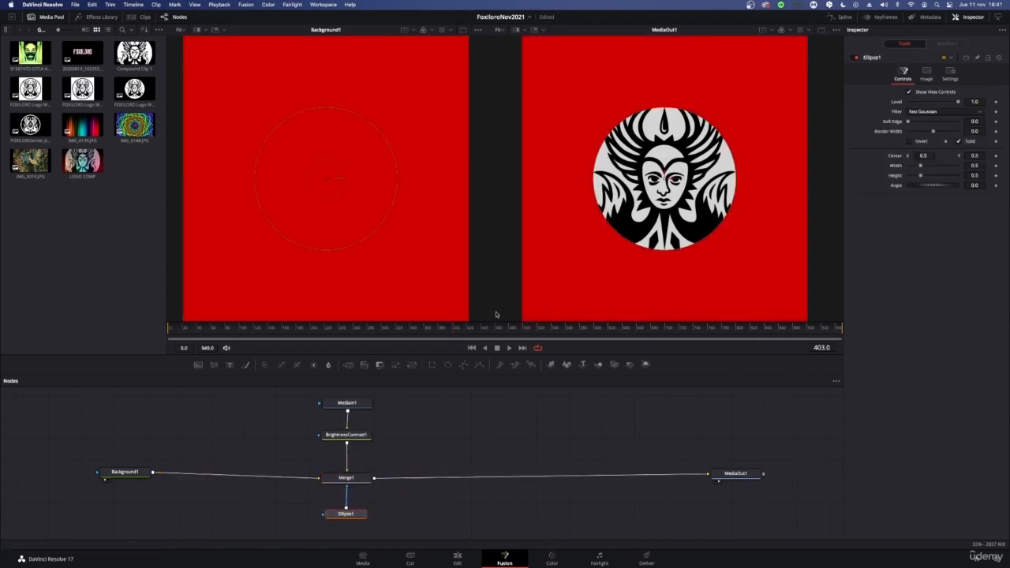
Resize the ellipse mask to the logo's outer circle, about 0.656 wide and 0.657 high, and compare the Merge1 and Ellipse1 settings
{"action": "left_click_drag", "start_coordinate": [665, 108], "coordinate": [680, 82]}
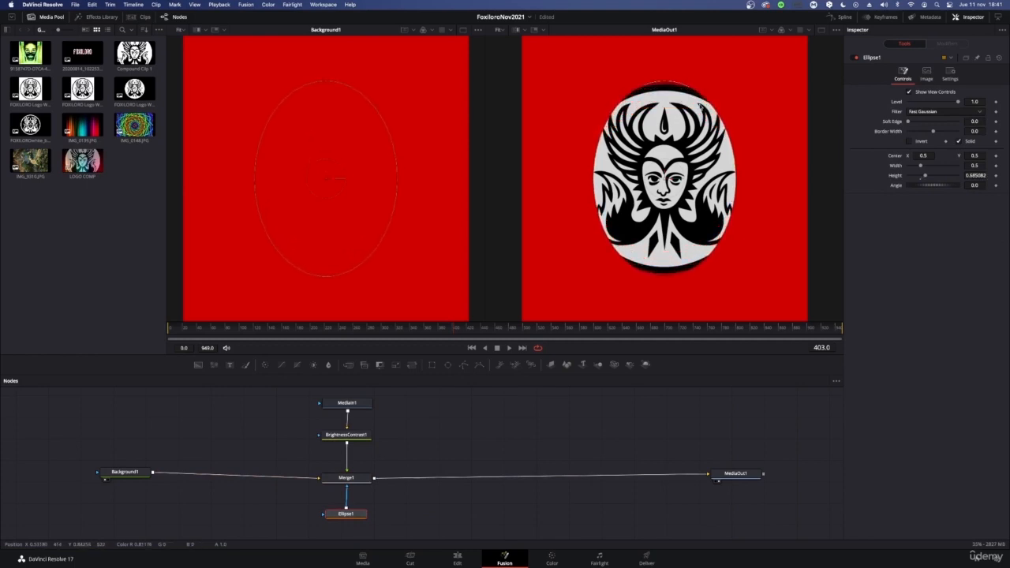
{"action": "left_click_drag", "start_coordinate": [736, 164], "coordinate": [758, 177]}
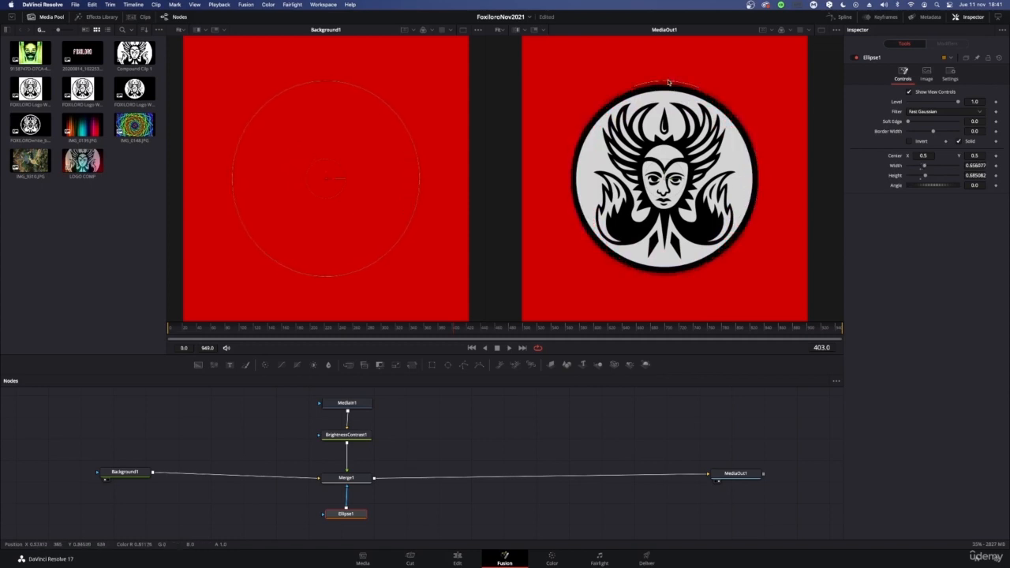
{"action": "left_click_drag", "start_coordinate": [667, 82], "coordinate": [668, 88]}
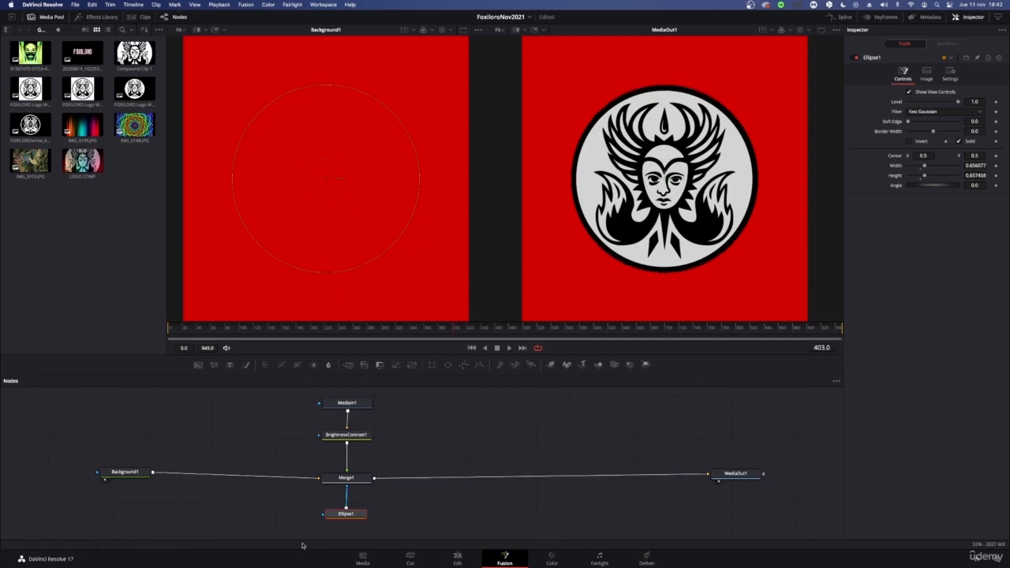
{"action": "left_click", "coordinate": [352, 478]}
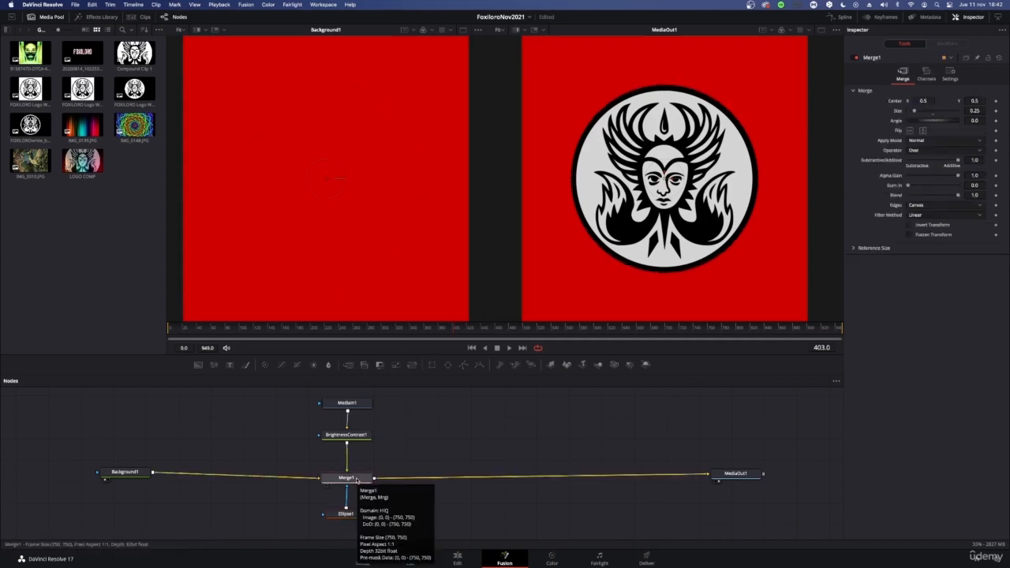
{"action": "left_click", "coordinate": [346, 513]}
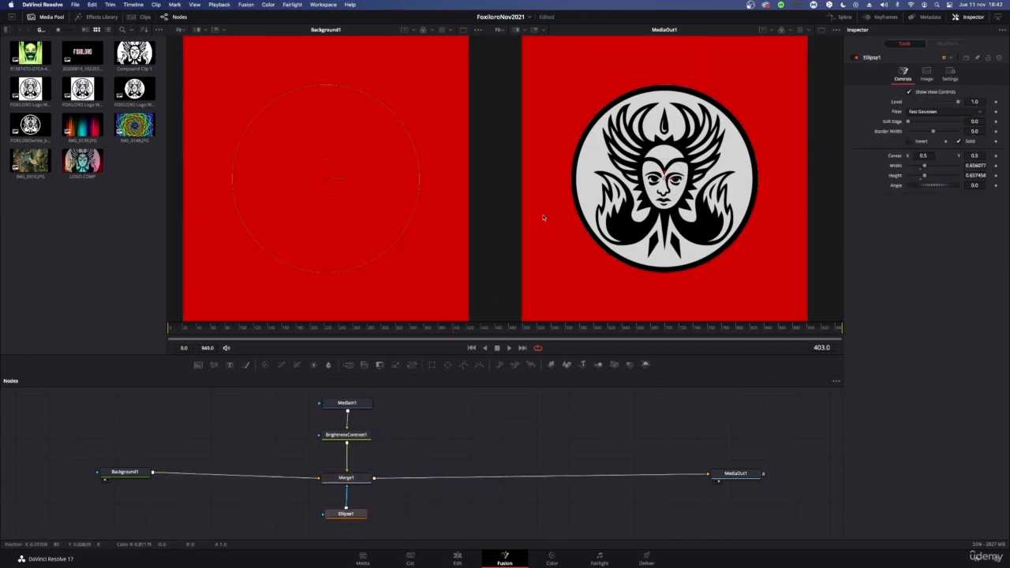
{"action": "left_click", "coordinate": [342, 479]}
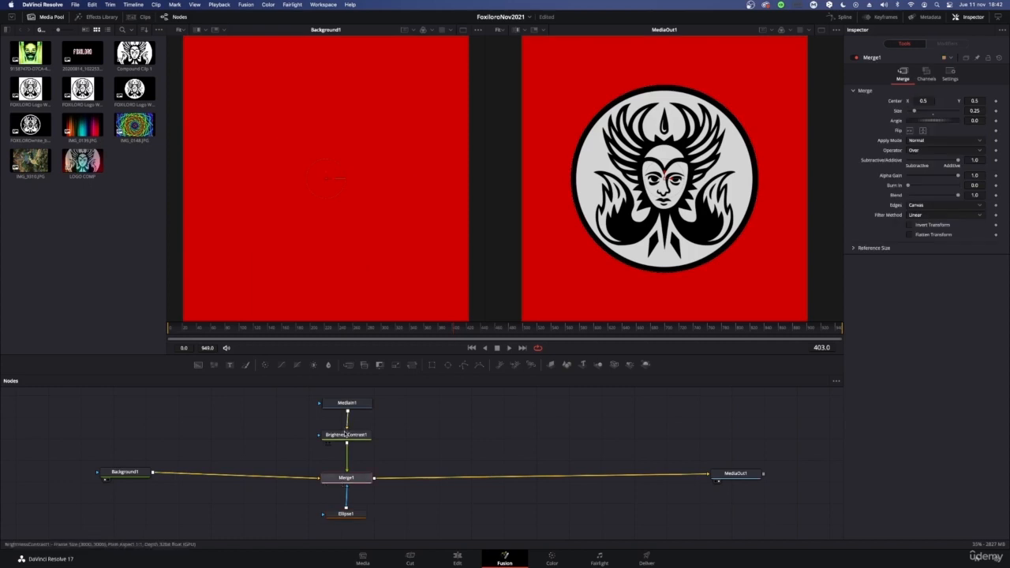
Set BrightnessContrast1's Gain to 5.0, Gamma to about 1.51 and Saturation to about 0.89
{"action": "left_click", "coordinate": [346, 434]}
{"action": "left_click_drag", "start_coordinate": [930, 105], "coordinate": [976, 101]}
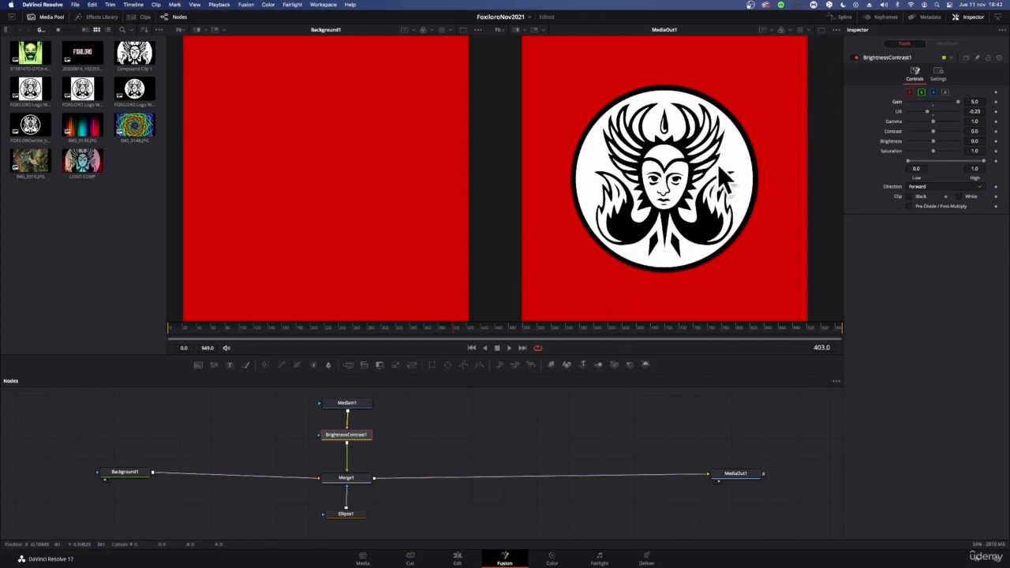
{"action": "mouse_move", "coordinate": [930, 122]}
{"action": "left_mouse_down"}
{"action": "mouse_move", "coordinate": [905, 134]}
{"action": "mouse_move", "coordinate": [944, 134]}
{"action": "mouse_move", "coordinate": [933, 135]}
{"action": "left_mouse_up"}
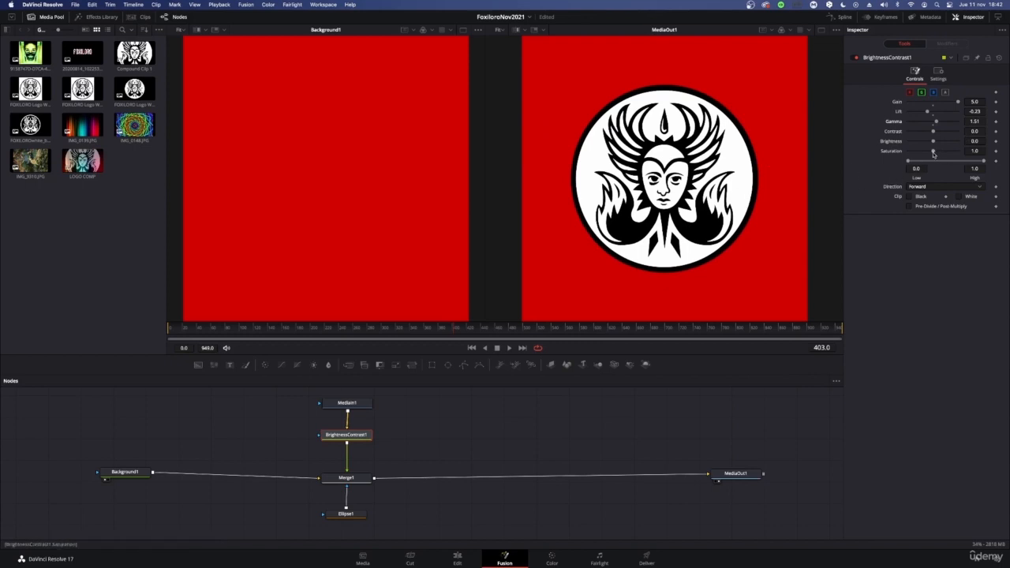
{"action": "mouse_move", "coordinate": [934, 152]}
{"action": "left_mouse_down"}
{"action": "mouse_move", "coordinate": [948, 153]}
{"action": "mouse_move", "coordinate": [930, 152]}
{"action": "left_mouse_up"}
Limit BrightnessContrast1 to the green channel and set Gain to about 4.75, Gamma to about 1.89 and Saturation to about 3.22
{"action": "left_click", "coordinate": [935, 94]}
{"action": "left_click", "coordinate": [921, 93]}
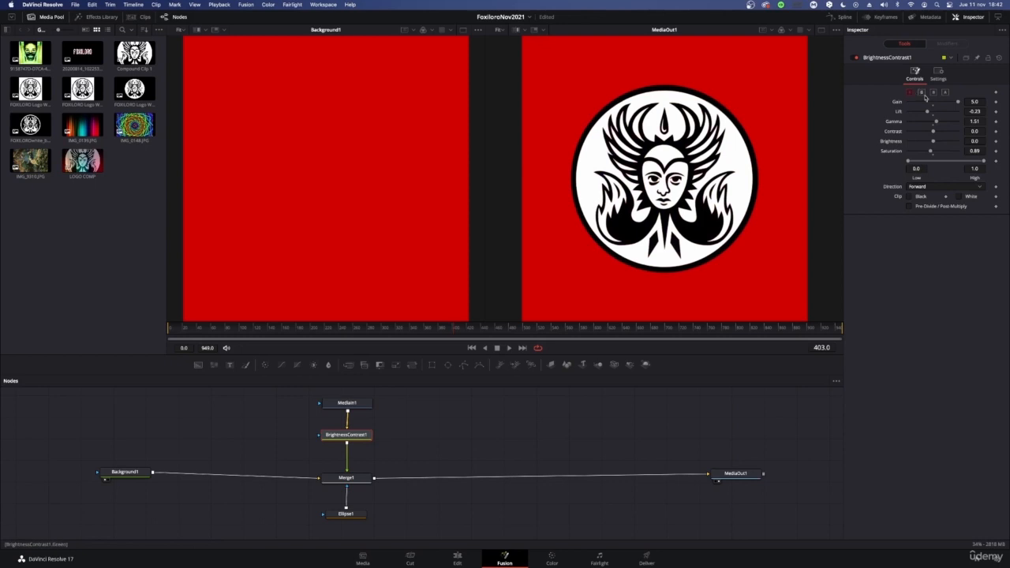
{"action": "left_click", "coordinate": [921, 93]}
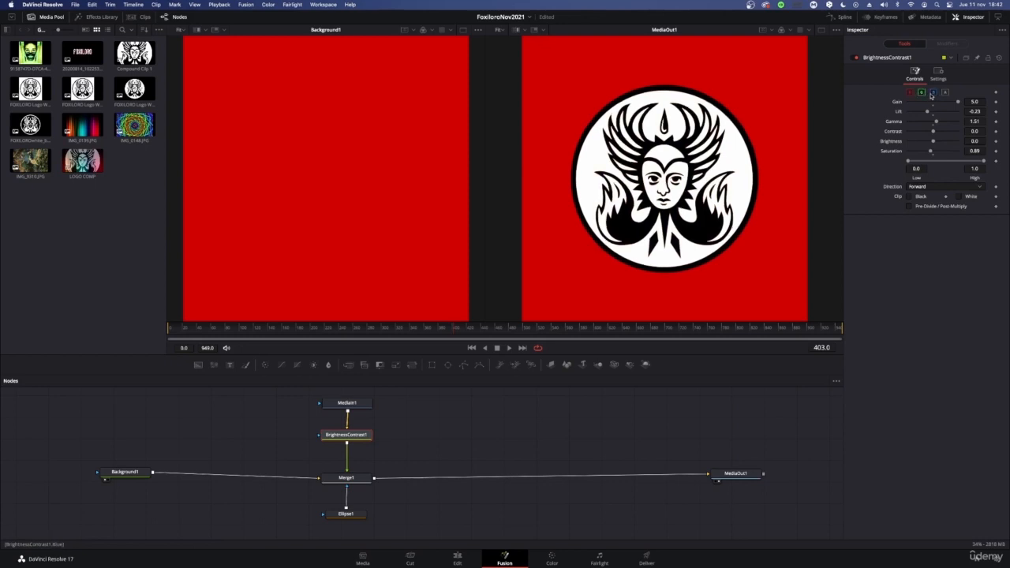
{"action": "left_click", "coordinate": [920, 93]}
{"action": "left_click", "coordinate": [920, 93]}
{"action": "left_click", "coordinate": [920, 92]}
{"action": "left_click_drag", "start_coordinate": [931, 150], "coordinate": [955, 105]}
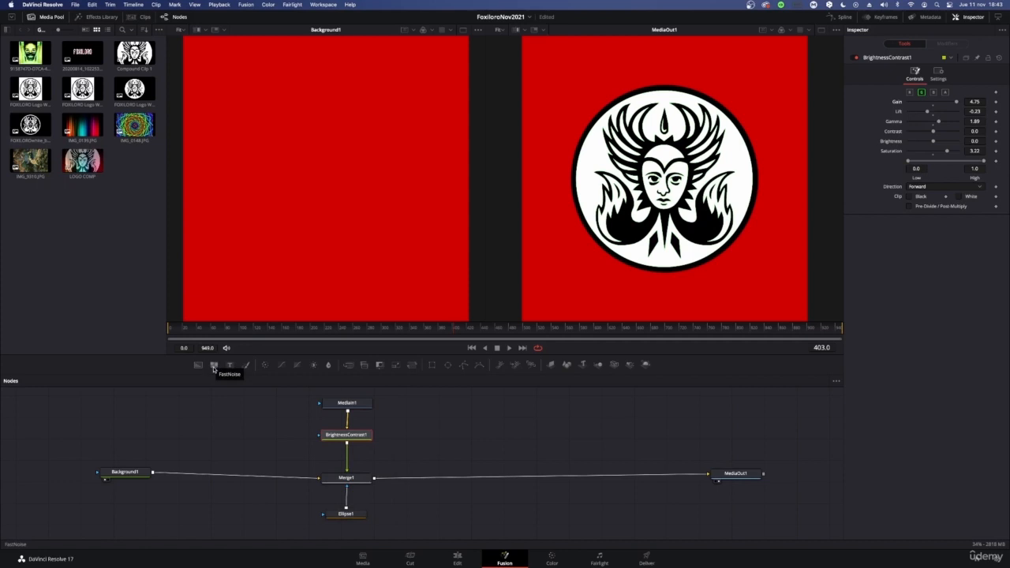
{"action": "left_click_drag", "start_coordinate": [213, 369], "coordinate": [221, 334]}
{"action": "mouse_move", "coordinate": [200, 370]}
{"action": "left_mouse_down"}
{"action": "mouse_move", "coordinate": [195, 406]}
{"action": "mouse_move", "coordinate": [210, 464]}
{"action": "mouse_move", "coordinate": [221, 380]}
{"action": "mouse_move", "coordinate": [202, 374]}
{"action": "left_mouse_up"}
Select MediaIn1, BrightnessContrast1, Merge1 and Ellipse1 together and group them visually with an Underlay
{"action": "left_click_drag", "start_coordinate": [417, 532], "coordinate": [275, 414]}
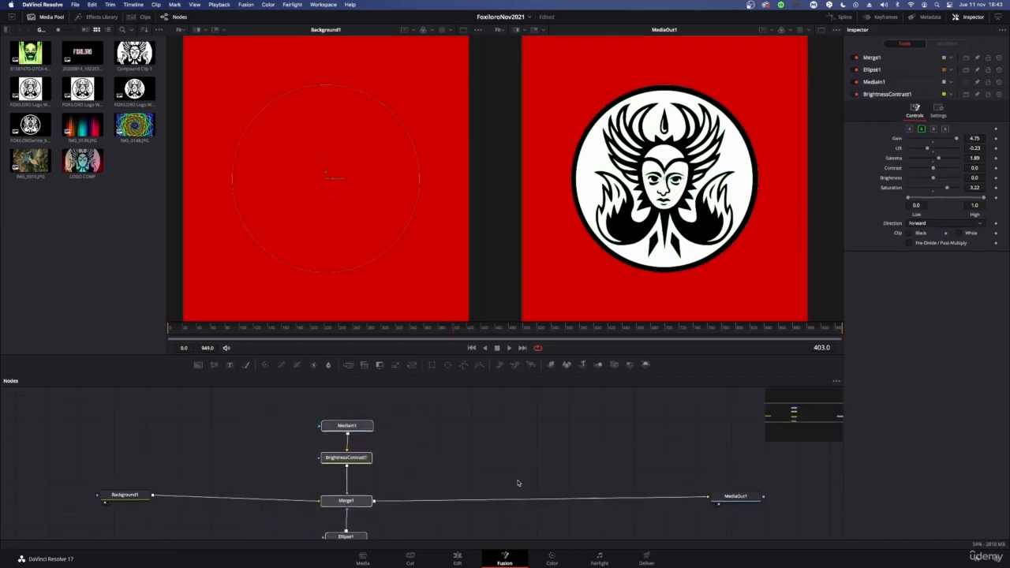
{"action": "scroll", "coordinate": [517, 483], "scroll_direction": "down", "scroll_amount": 2}
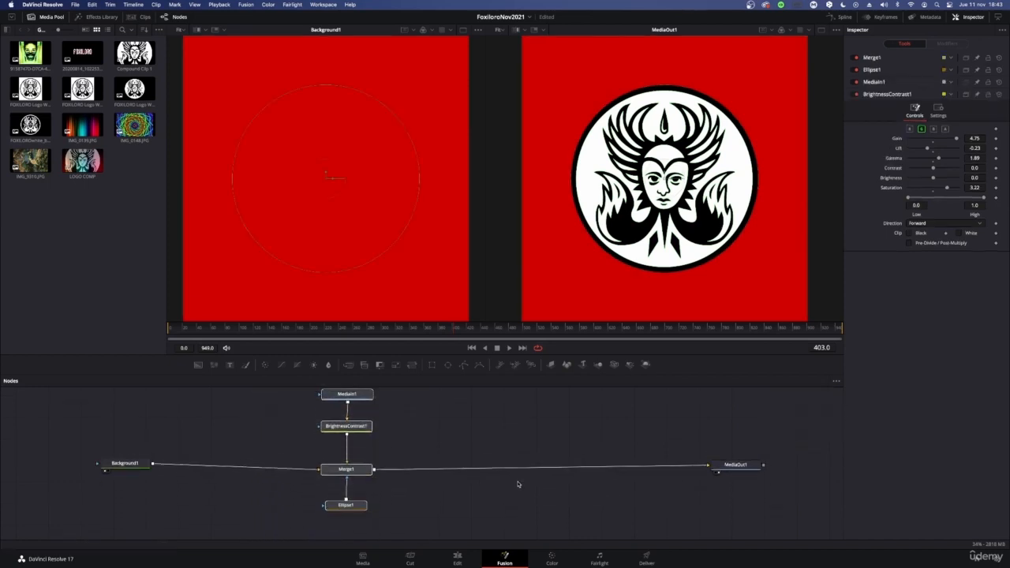
{"action": "key", "text": "shift+space"}
{"action": "type", "text": "brigh"}
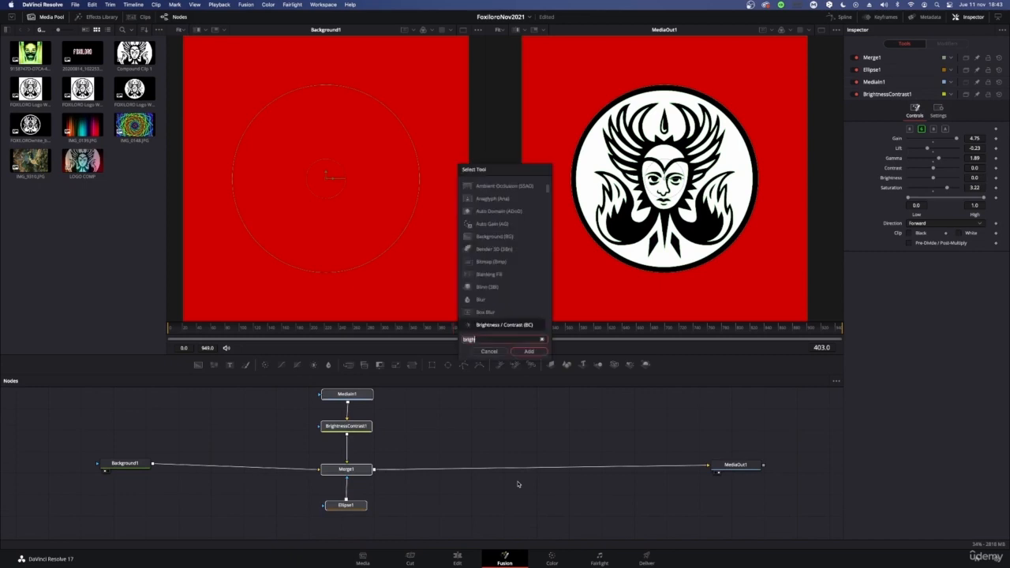
{"action": "key", "text": "BackSpace"}
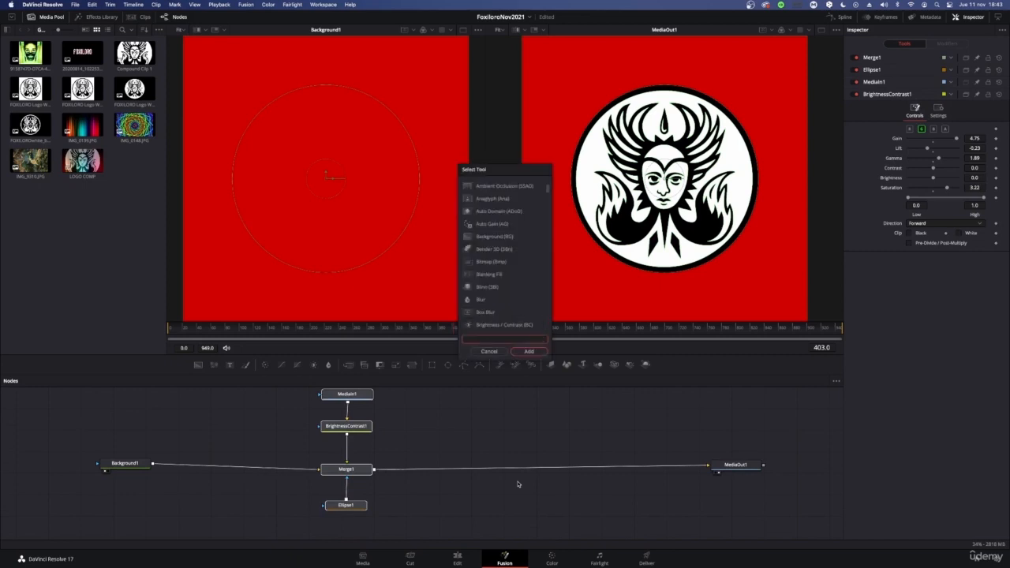
{"action": "type", "text": "Un"}
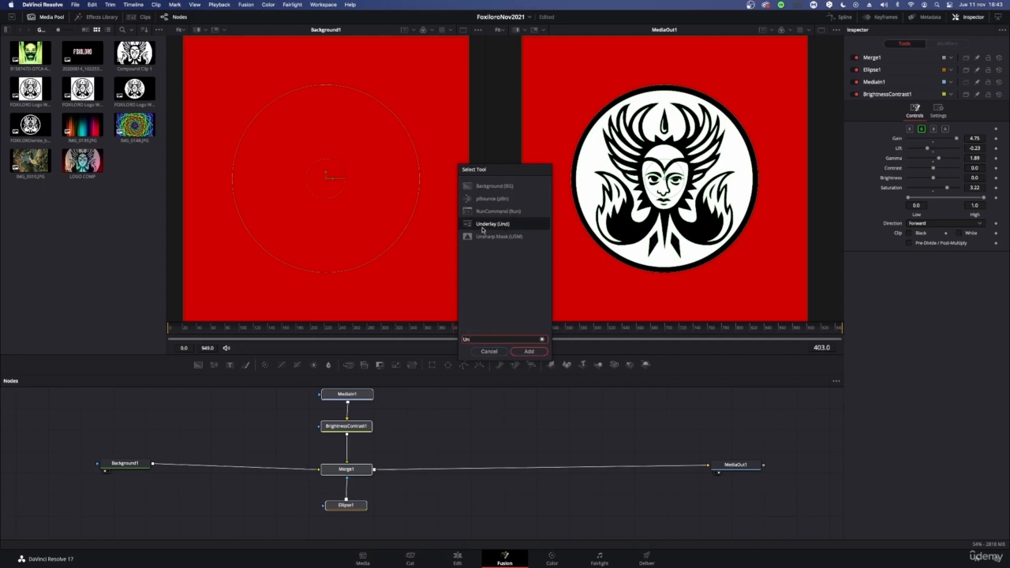
{"action": "left_click", "coordinate": [528, 351]}
Enlarge the underlay upward to leave more space between its title bar and MediaIn1
{"action": "scroll", "coordinate": [435, 439], "scroll_direction": "up", "scroll_amount": 2}
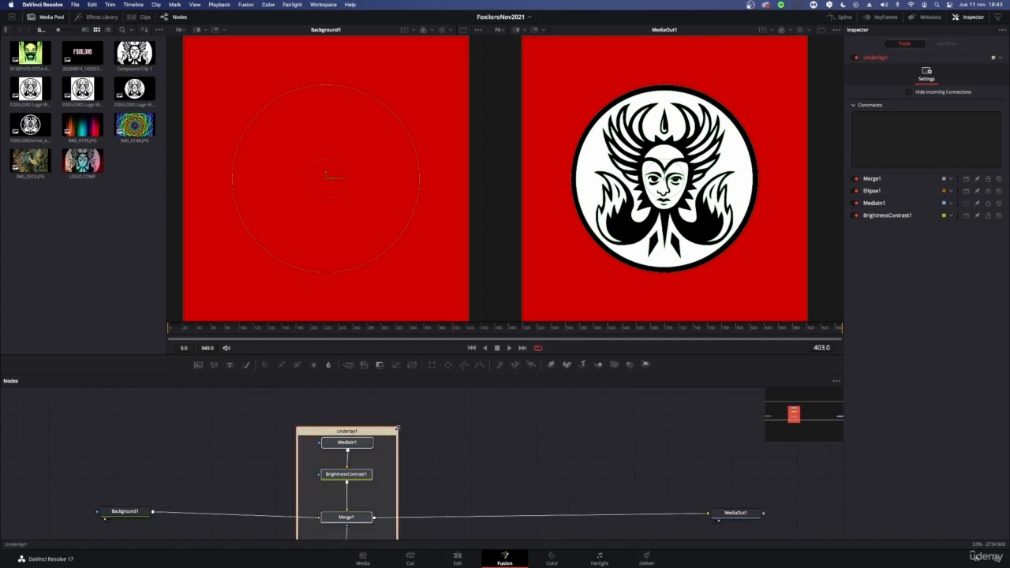
{"action": "left_click_drag", "start_coordinate": [398, 428], "coordinate": [401, 409]}
{"action": "scroll", "coordinate": [476, 449], "scroll_direction": "down", "scroll_amount": 2}
{"action": "scroll", "coordinate": [476, 448], "scroll_direction": "up", "scroll_amount": 2}
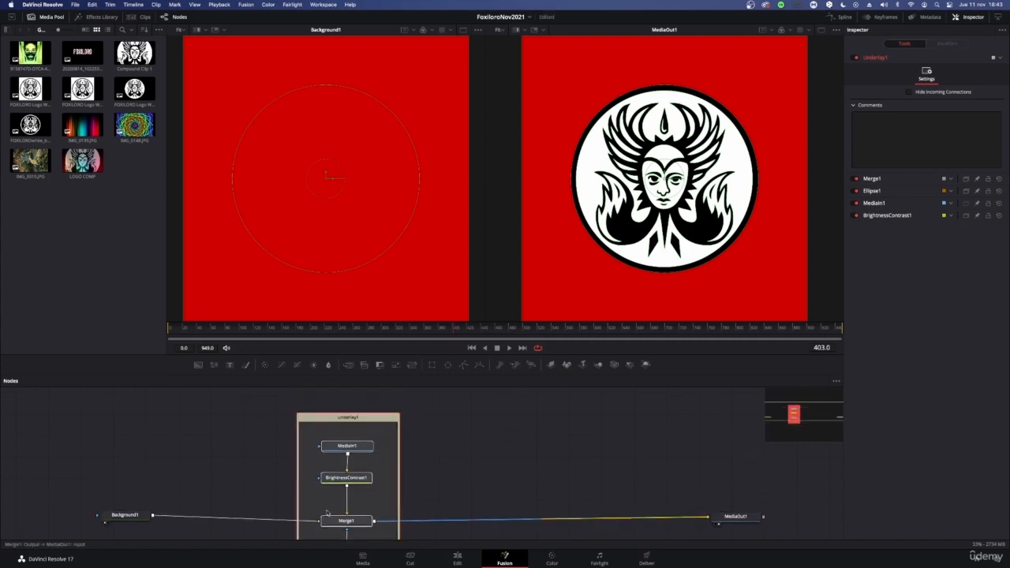
{"action": "scroll", "coordinate": [384, 432], "scroll_direction": "down", "scroll_amount": 4}
{"action": "scroll", "coordinate": [353, 436], "scroll_direction": "up", "scroll_amount": 4}
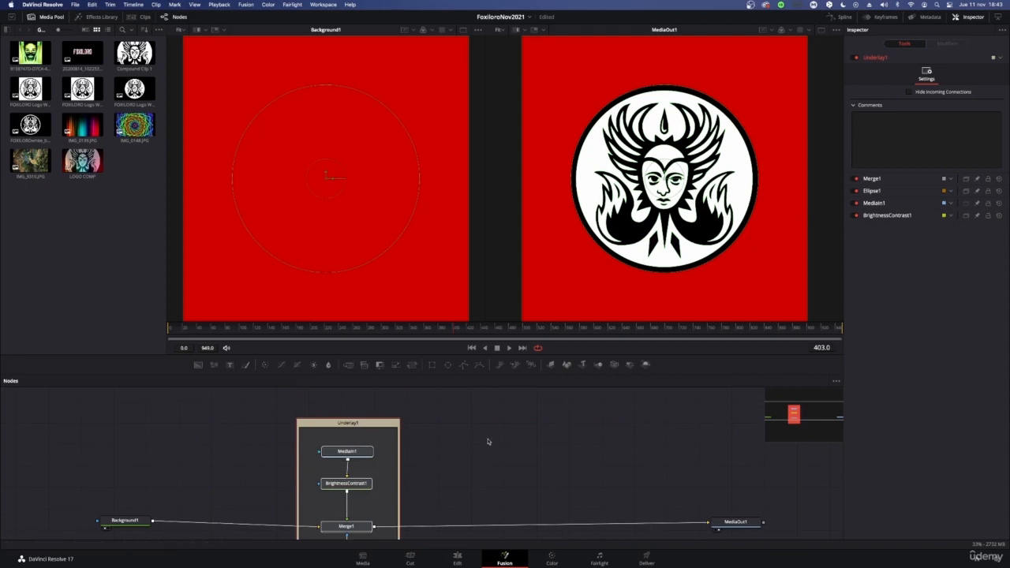
{"action": "scroll", "coordinate": [347, 424], "scroll_direction": "down", "scroll_amount": 2}
Preview MediaIn1 in the first viewer, and switch that viewer back to Background1
{"action": "left_click", "coordinate": [347, 410]}
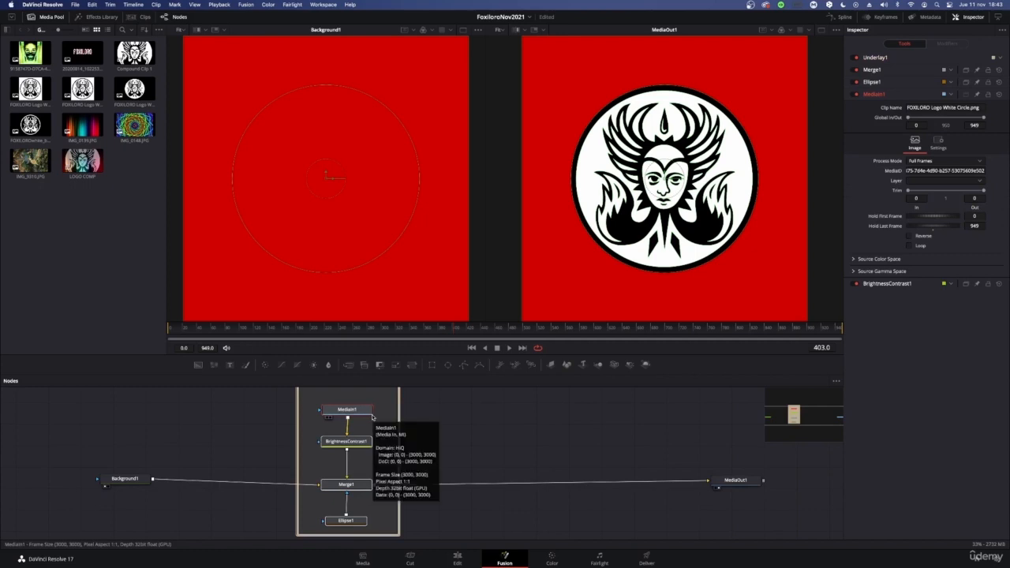
{"action": "key", "text": "1"}
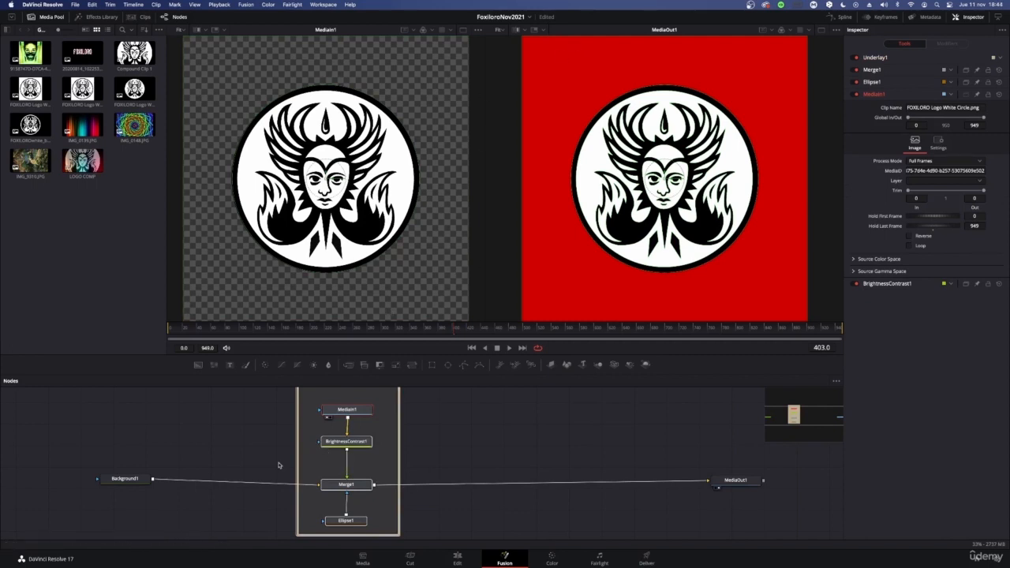
{"action": "left_click", "coordinate": [142, 479]}
{"action": "key", "text": "1"}
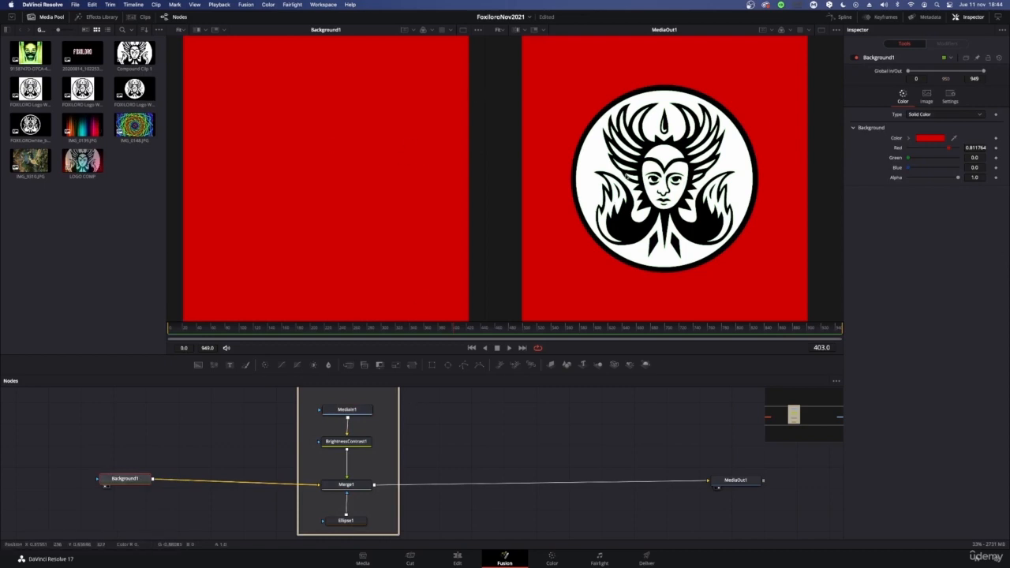
{"action": "scroll", "coordinate": [367, 428], "scroll_direction": "up", "scroll_amount": 3}
{"action": "scroll", "coordinate": [369, 466], "scroll_direction": "down", "scroll_amount": 2}
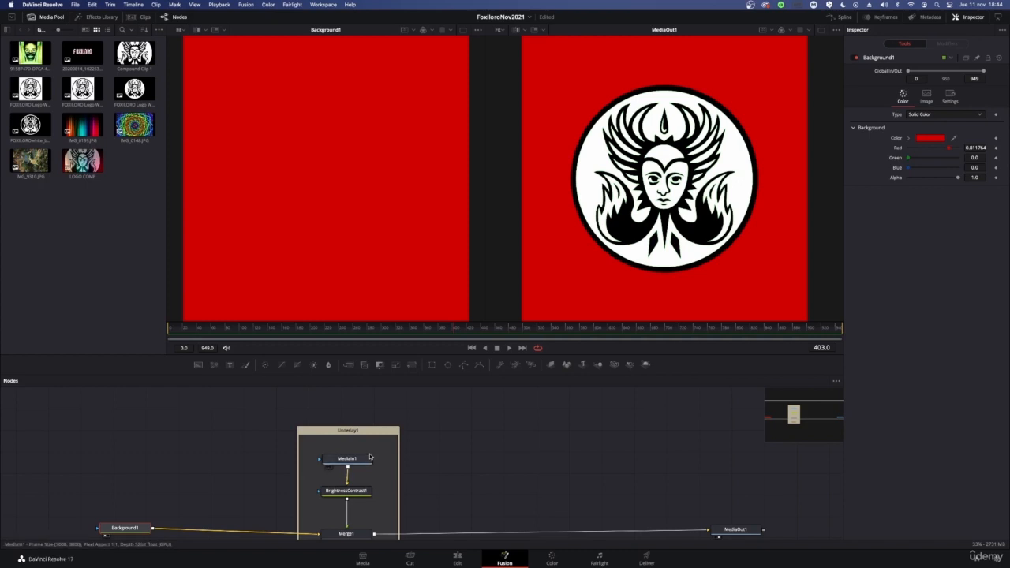
{"action": "key", "text": "F2"}
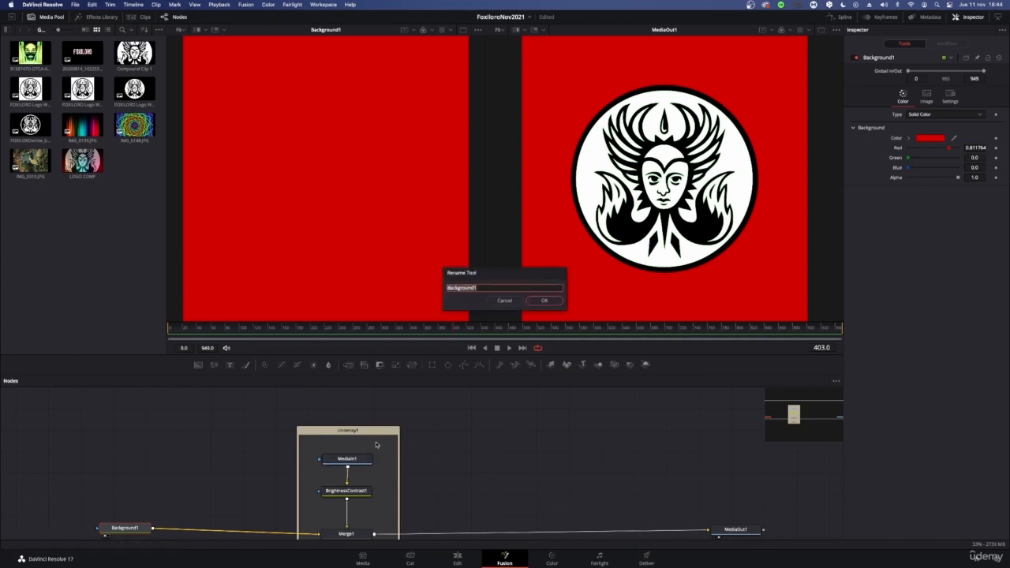
{"action": "key", "text": "BackSpace"}
{"action": "key", "text": "Return"}
{"action": "scroll", "coordinate": [376, 444], "scroll_direction": "down", "scroll_amount": 3}
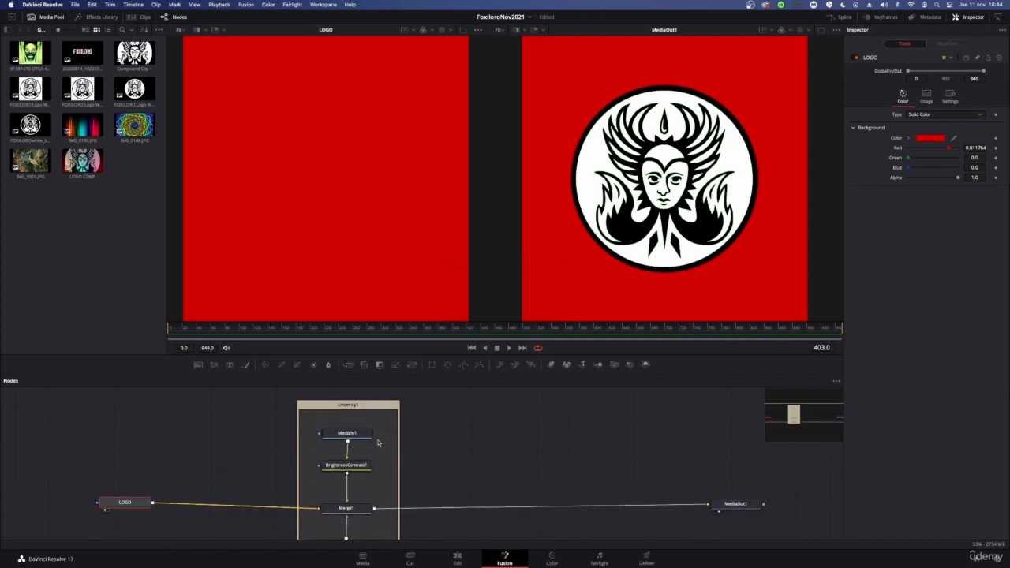
{"action": "key", "text": "super+z"}
Rename the underlay around the logo nodes as LOGO, keeping the existing names of the nodes inside it
{"action": "left_click", "coordinate": [353, 426]}
{"action": "scroll", "coordinate": [354, 427], "scroll_direction": "up", "scroll_amount": 2}
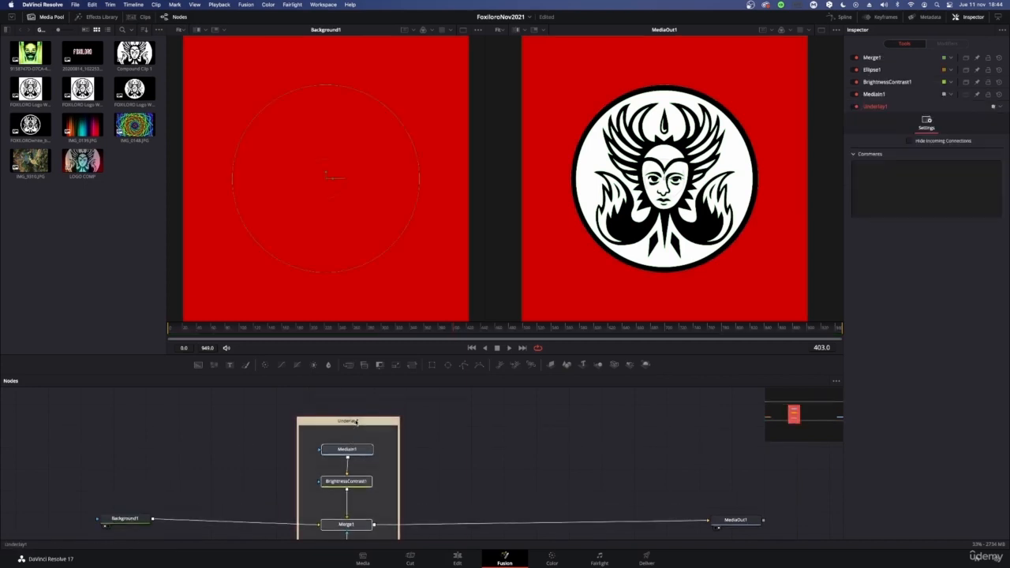
{"action": "key", "text": "F2"}
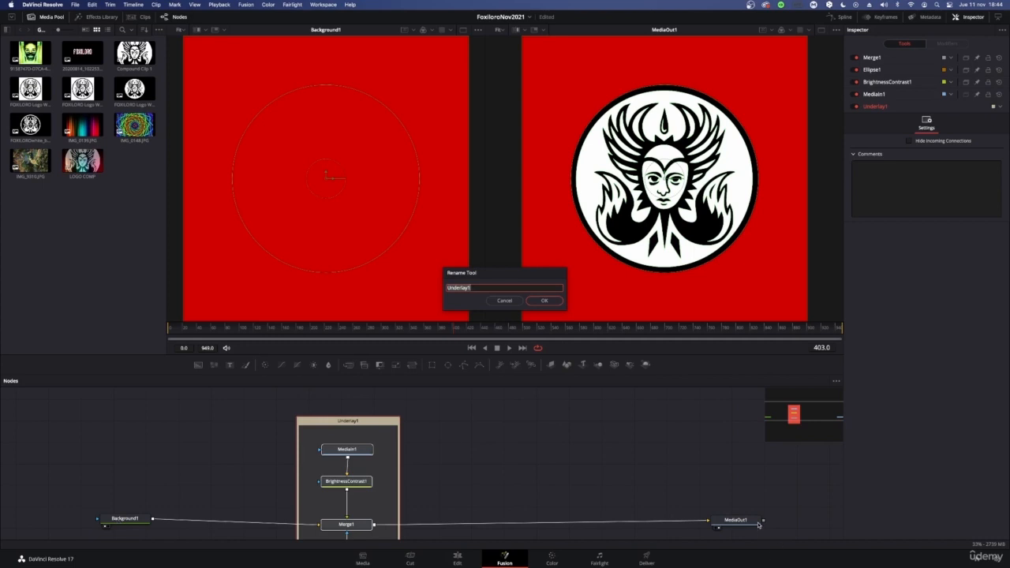
{"action": "key", "text": "BackSpace"}
{"action": "key", "text": "Return"}
{"action": "left_click", "coordinate": [544, 301]}
{"action": "left_click", "coordinate": [544, 300]}
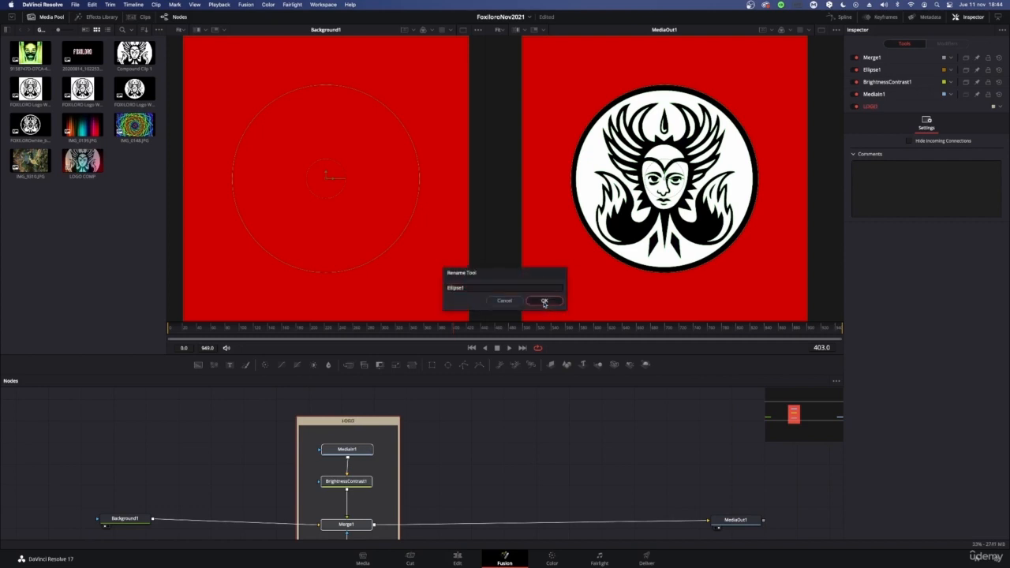
{"action": "left_click", "coordinate": [544, 302]}
Examine the LOGO group's nodes, reviewing the settings of MediaIn1, BrightnessContrast1 and Merge1
{"action": "scroll", "coordinate": [374, 441], "scroll_direction": "down", "scroll_amount": 3}
{"action": "scroll", "coordinate": [373, 441], "scroll_direction": "up", "scroll_amount": 2}
{"action": "scroll", "coordinate": [370, 416], "scroll_direction": "up", "scroll_amount": 1}
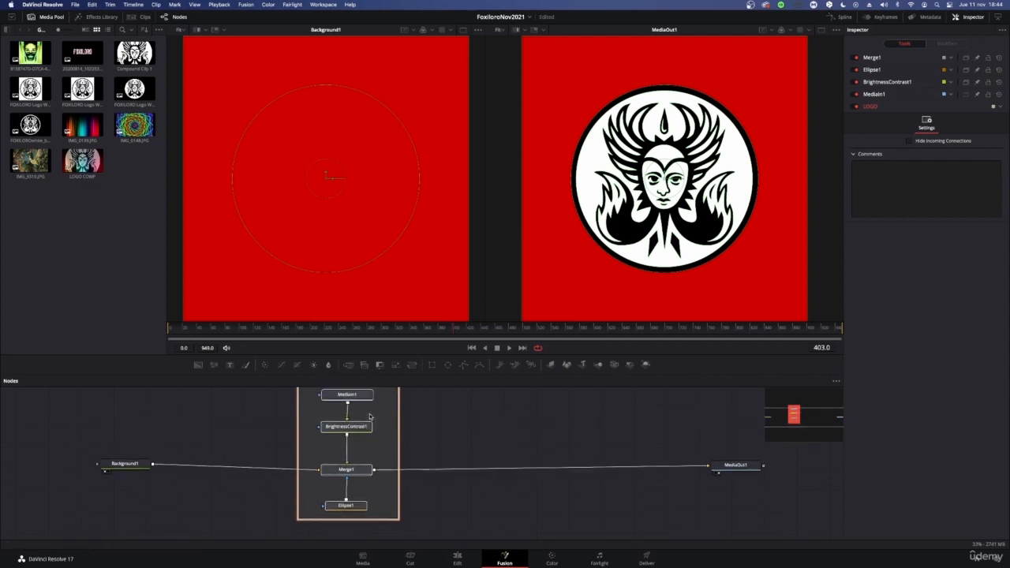
{"action": "scroll", "coordinate": [370, 417], "scroll_direction": "up", "scroll_amount": 1}
{"action": "left_click", "coordinate": [346, 420]}
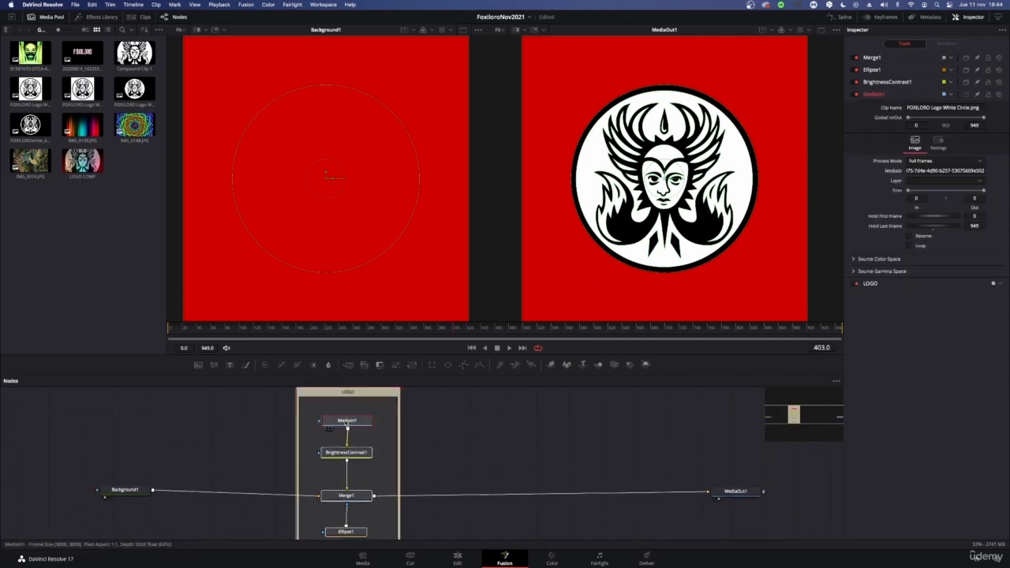
{"action": "left_click", "coordinate": [345, 453]}
{"action": "left_click", "coordinate": [345, 497]}
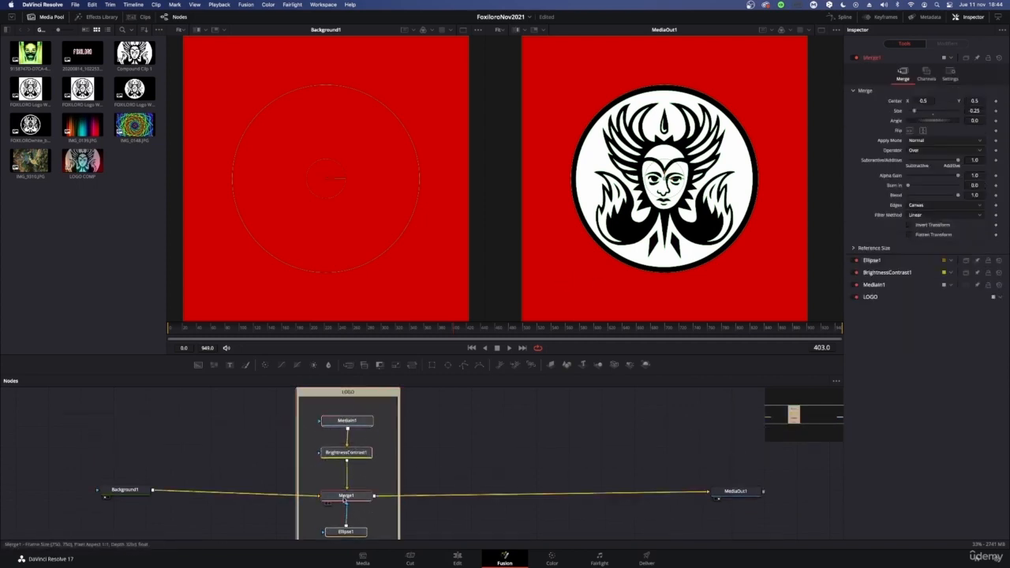
{"action": "scroll", "coordinate": [344, 496], "scroll_direction": "down", "scroll_amount": 1}
{"action": "scroll", "coordinate": [407, 447], "scroll_direction": "up", "scroll_amount": 2}
{"action": "left_click", "coordinate": [347, 453]}
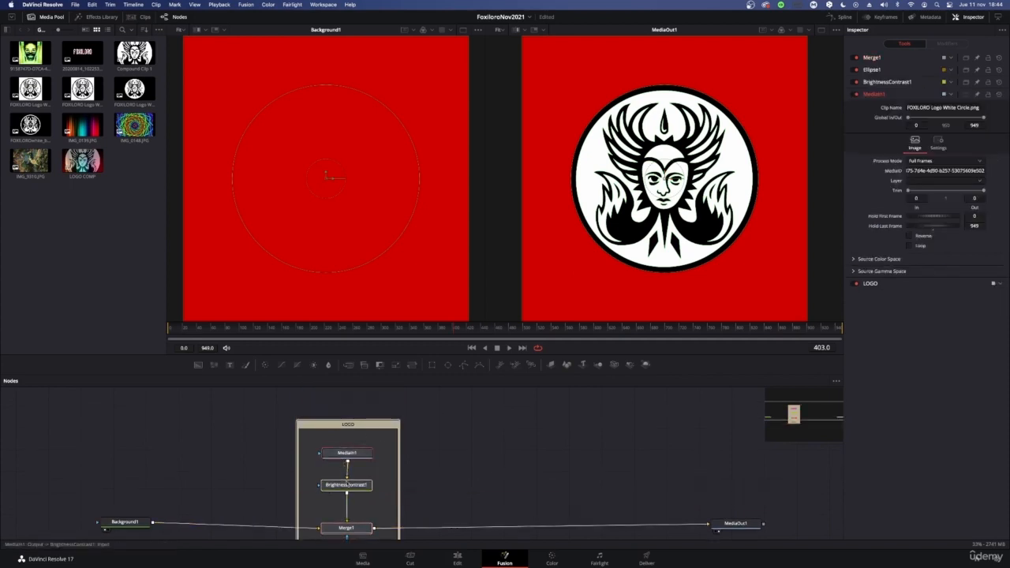
{"action": "left_click", "coordinate": [347, 484]}
{"action": "scroll", "coordinate": [364, 474], "scroll_direction": "down", "scroll_amount": 1}
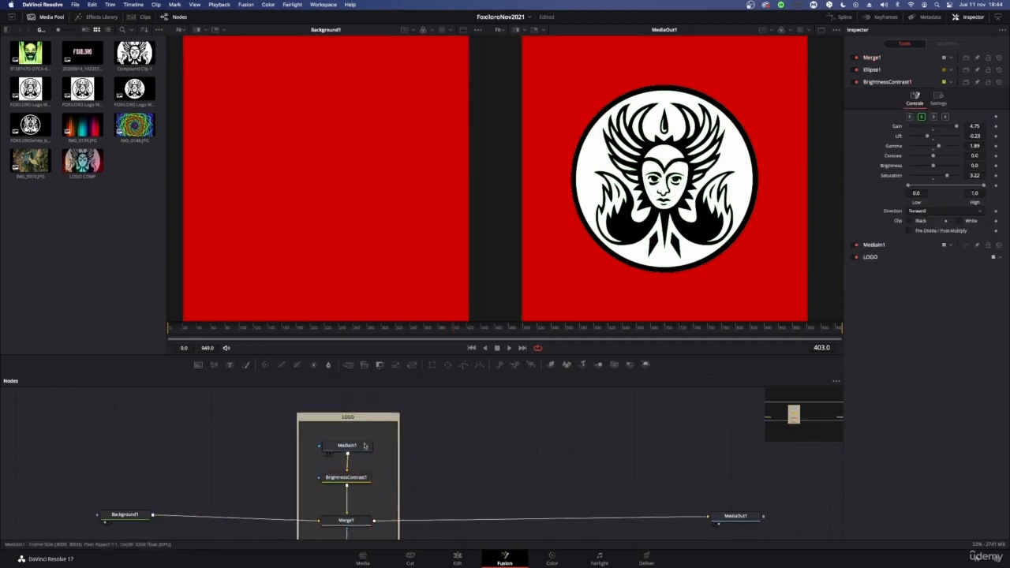
{"action": "scroll", "coordinate": [487, 478], "scroll_direction": "down", "scroll_amount": 2}
{"action": "scroll", "coordinate": [487, 478], "scroll_direction": "up", "scroll_amount": 2}
{"action": "scroll", "coordinate": [590, 427], "scroll_direction": "down", "scroll_amount": 1}
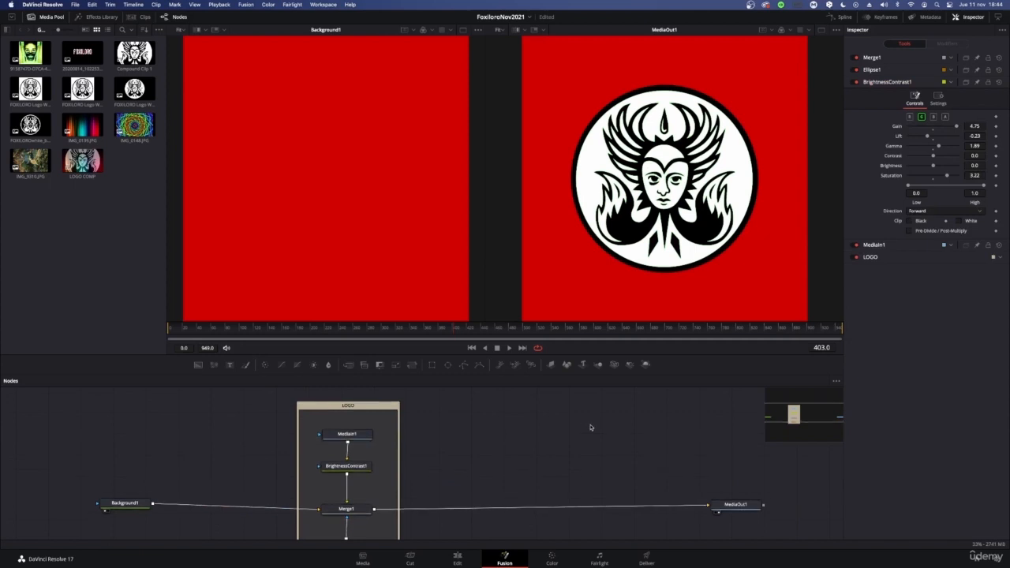
{"action": "scroll", "coordinate": [590, 427], "scroll_direction": "down", "scroll_amount": 1}
{"action": "scroll", "coordinate": [504, 452], "scroll_direction": "down", "scroll_amount": 2}
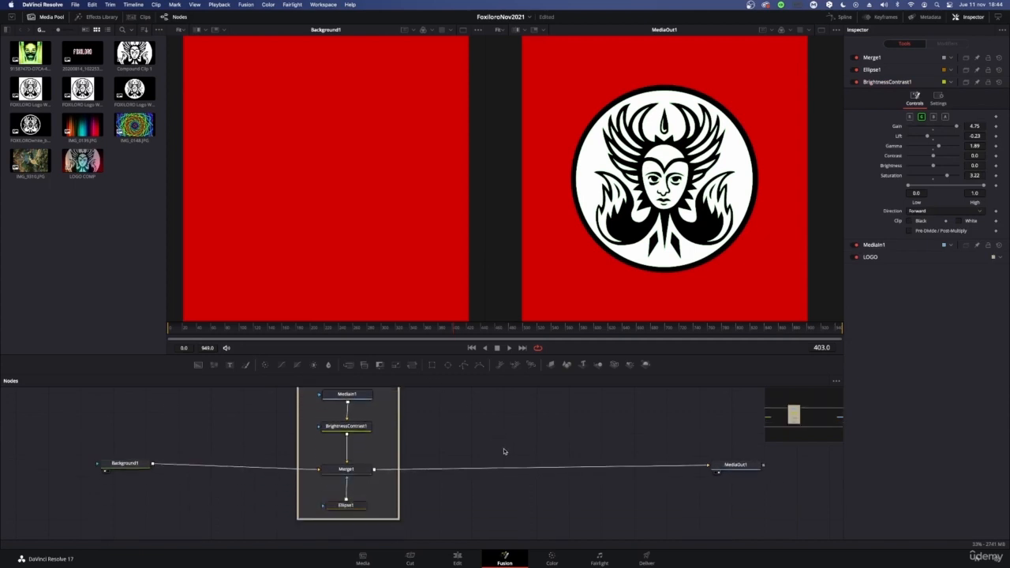
Move the LOGO underlay with all its nodes closer to MediaOut1, leaving free space after Background1
{"action": "scroll", "coordinate": [503, 449], "scroll_direction": "up", "scroll_amount": 2}
{"action": "left_click_drag", "start_coordinate": [375, 403], "coordinate": [315, 392]}
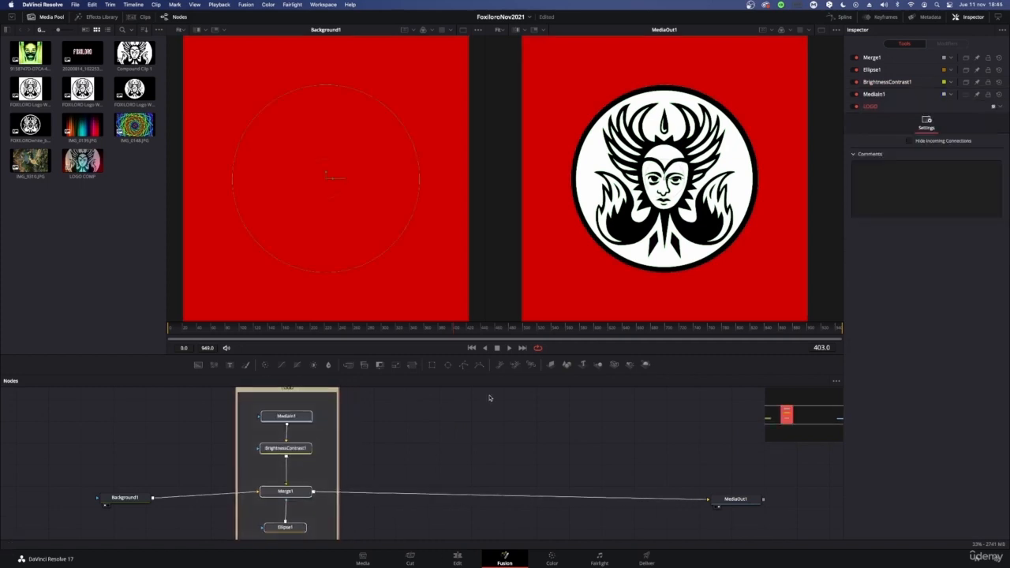
{"action": "left_click", "coordinate": [486, 430]}
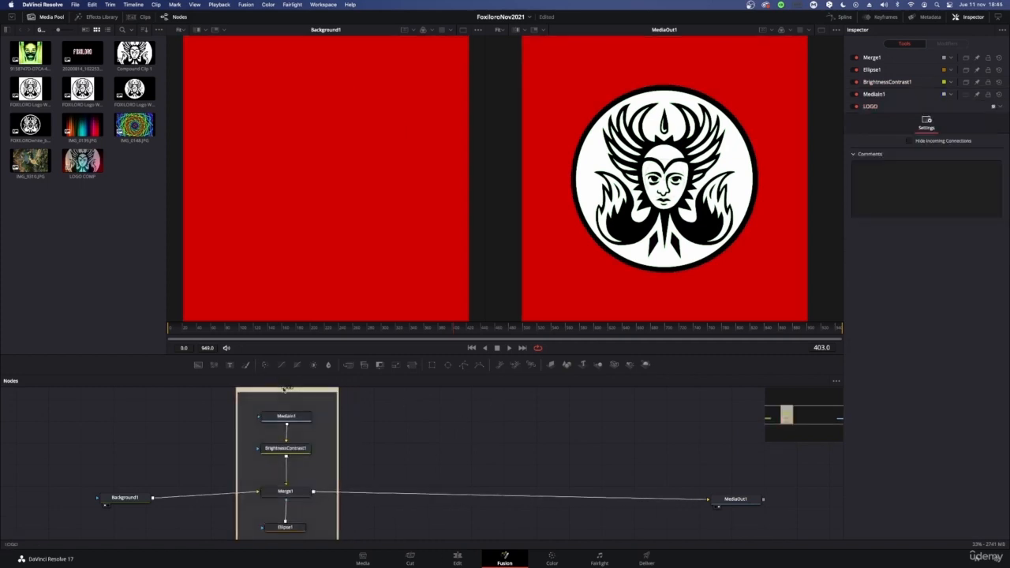
{"action": "left_click_drag", "start_coordinate": [285, 391], "coordinate": [480, 396]}
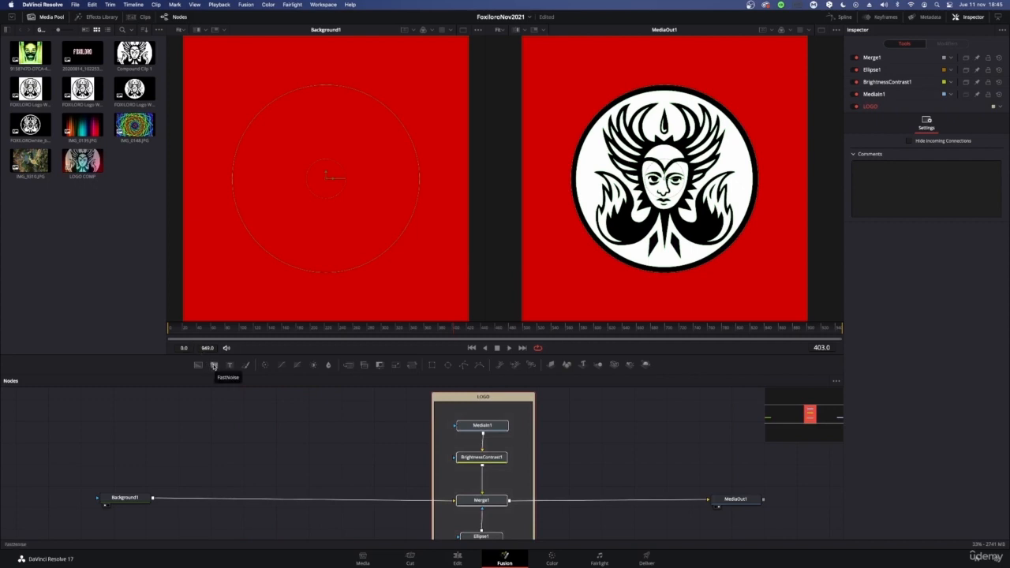
Add a FastNoise node merged over Background1 ahead of the LOGO group, and place it above its merge node
{"action": "left_click_drag", "start_coordinate": [213, 366], "coordinate": [275, 501]}
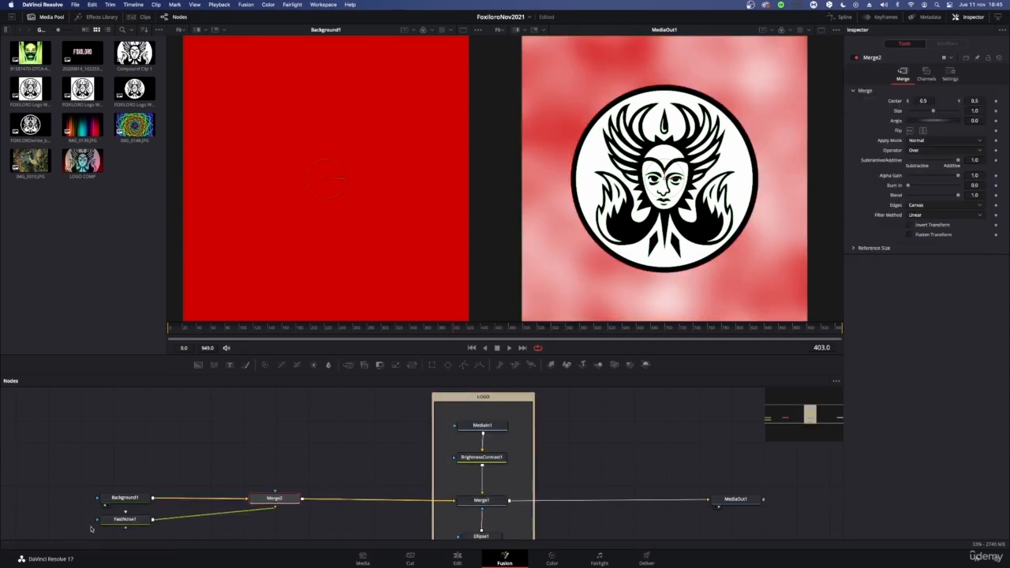
{"action": "left_click_drag", "start_coordinate": [115, 519], "coordinate": [266, 441]}
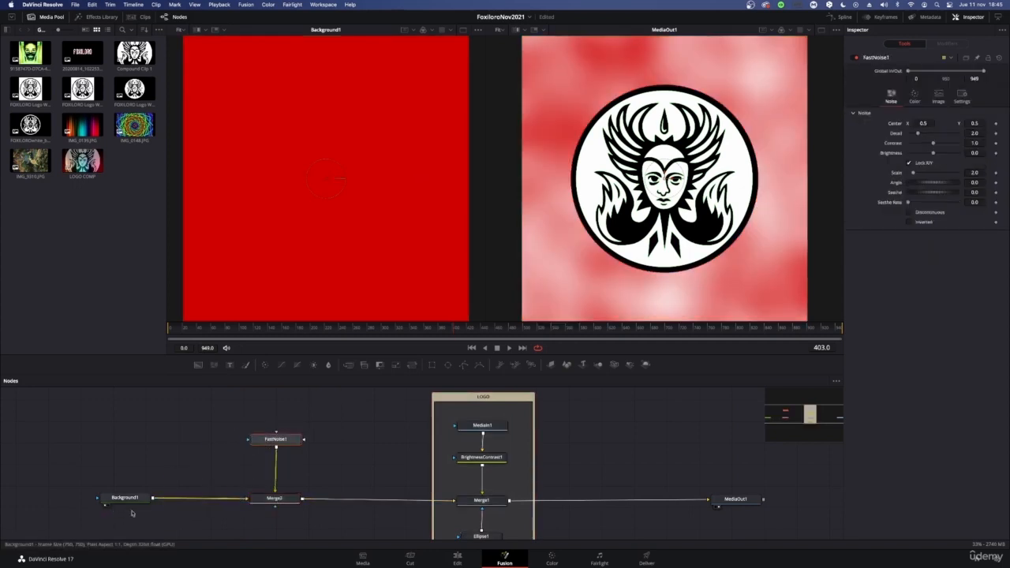
{"action": "left_click", "coordinate": [122, 497]}
{"action": "left_click", "coordinate": [290, 499]}
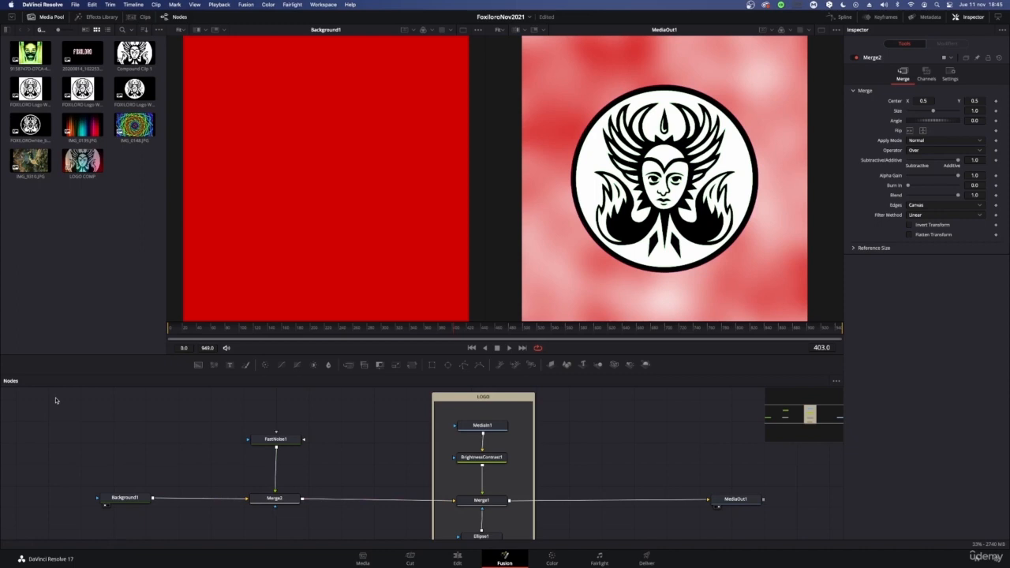
{"action": "left_click_drag", "start_coordinate": [55, 397], "coordinate": [208, 526]}
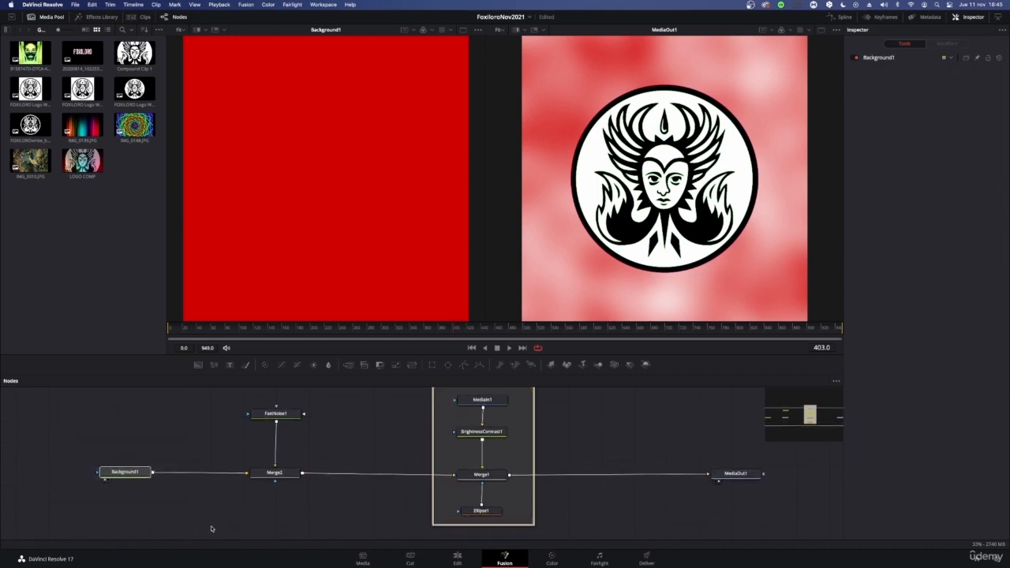
{"action": "left_click", "coordinate": [211, 529]}
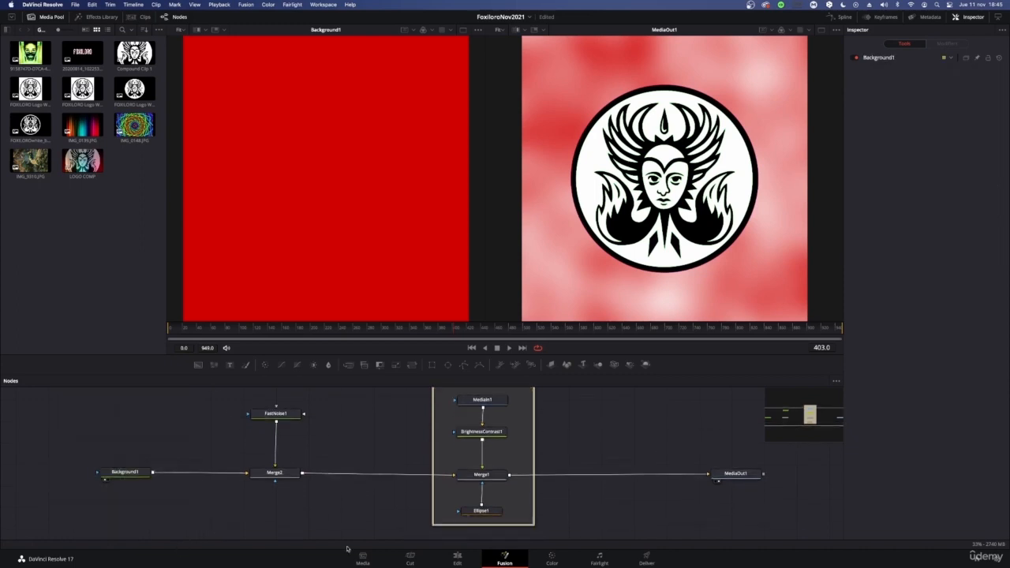
{"action": "left_click_drag", "start_coordinate": [299, 490], "coordinate": [241, 410]}
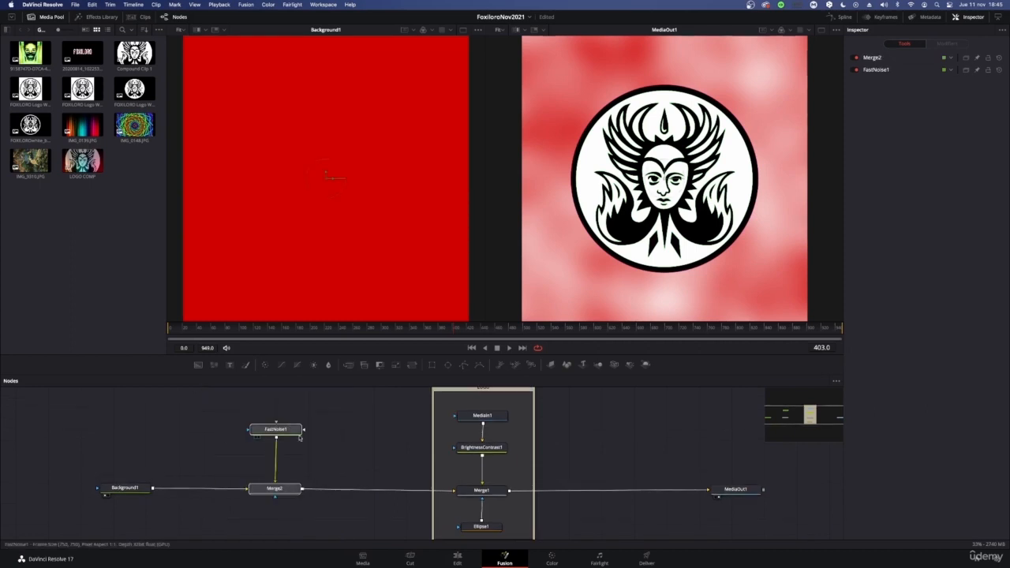
{"action": "left_click", "coordinate": [352, 439]}
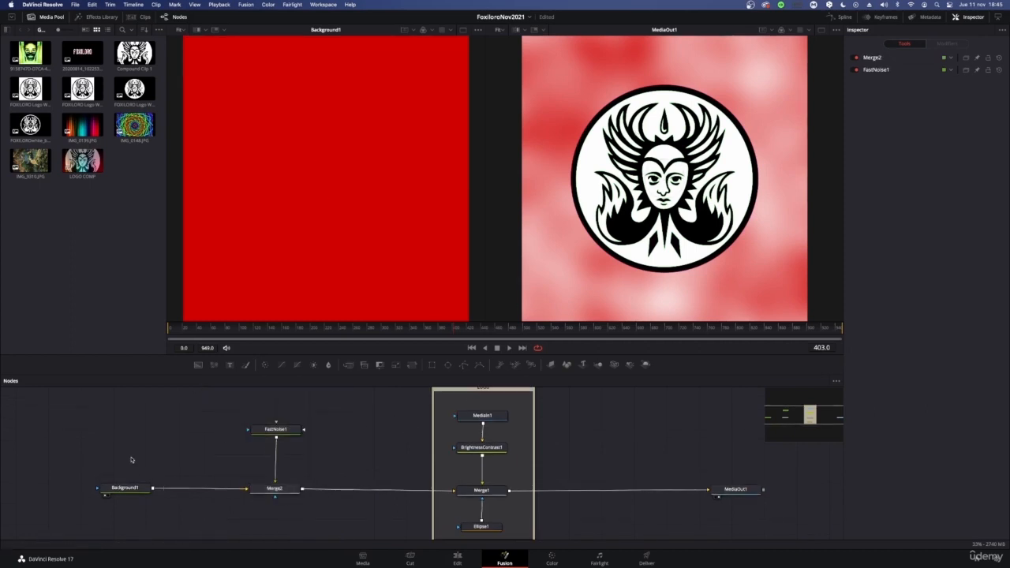
{"action": "left_click_drag", "start_coordinate": [45, 437], "coordinate": [240, 533]}
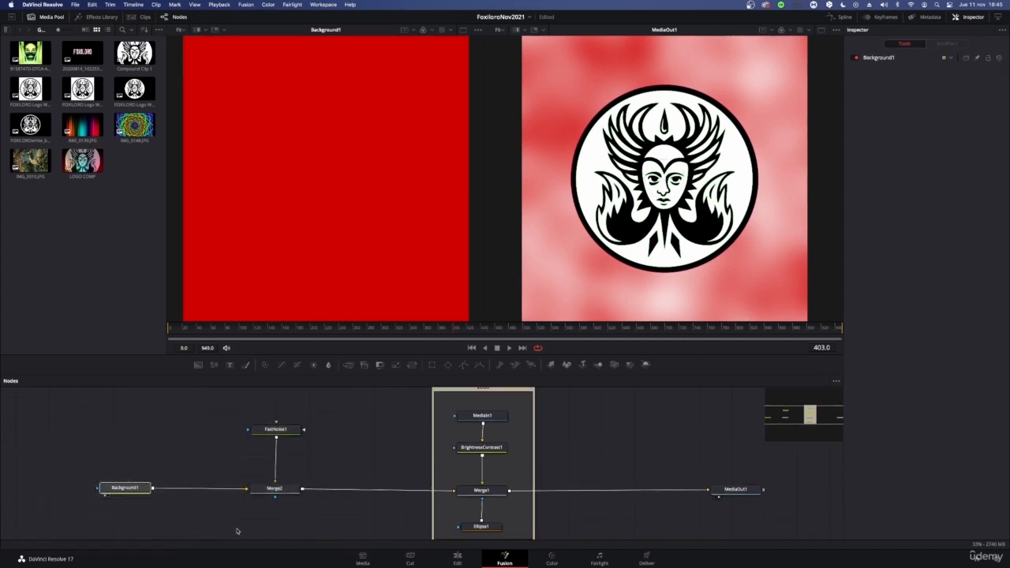
{"action": "left_click", "coordinate": [258, 492]}
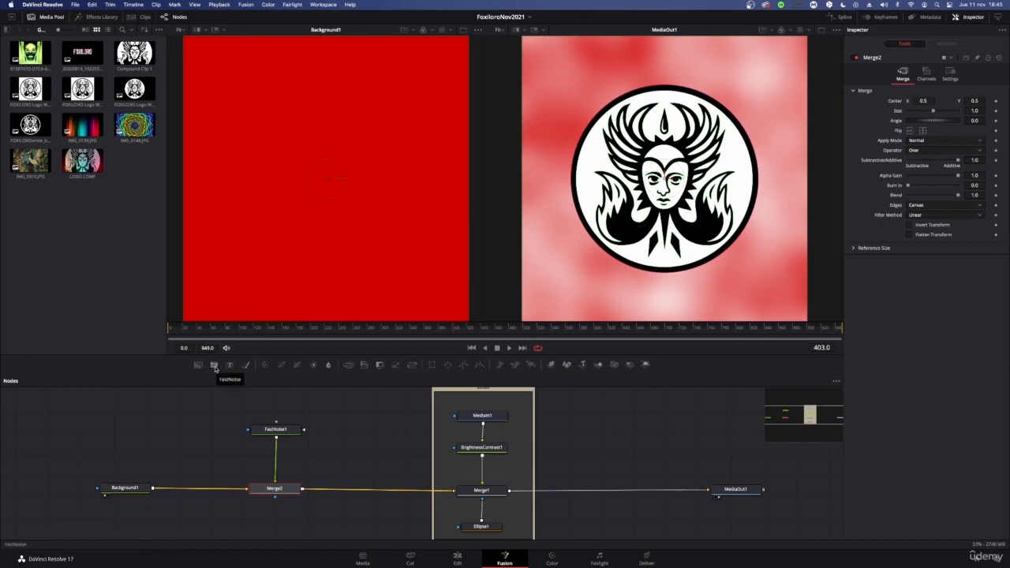
{"action": "key", "text": "shift+space"}
{"action": "type", "text": "Und"}
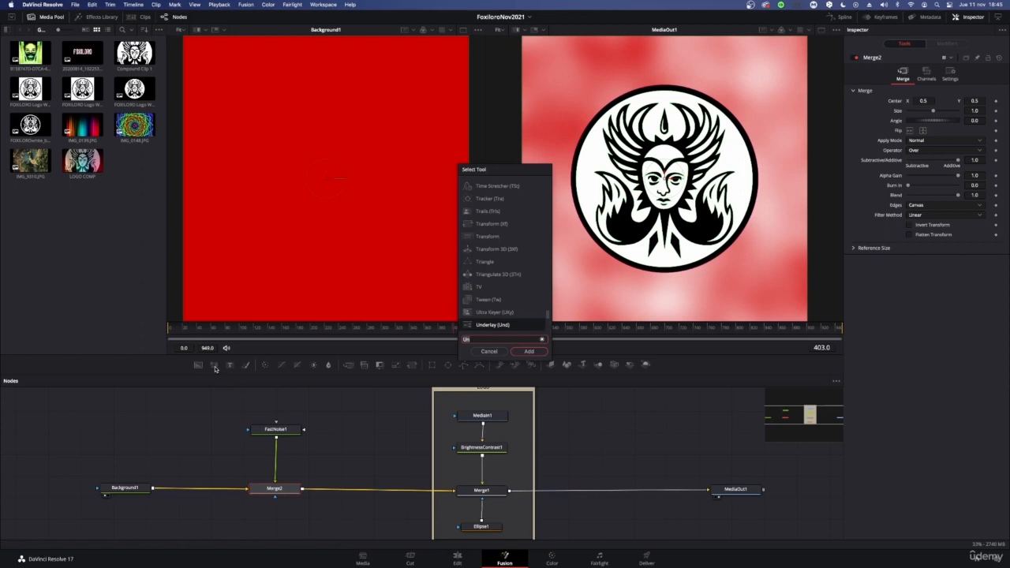
{"action": "key", "text": "BackSpace"}
{"action": "key", "text": "BackSpace"}
{"action": "type", "text": "fast"}
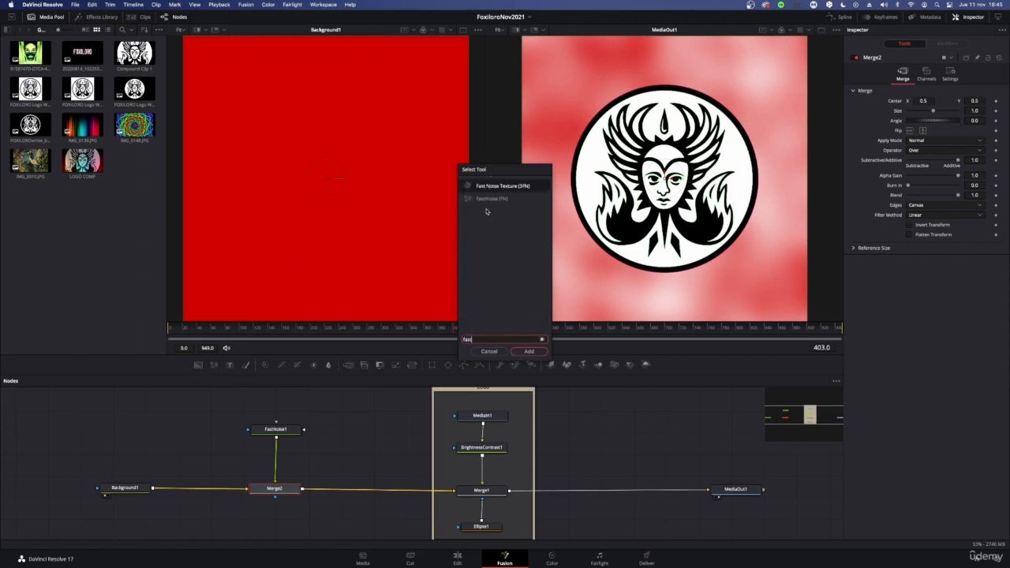
{"action": "left_click", "coordinate": [489, 352]}
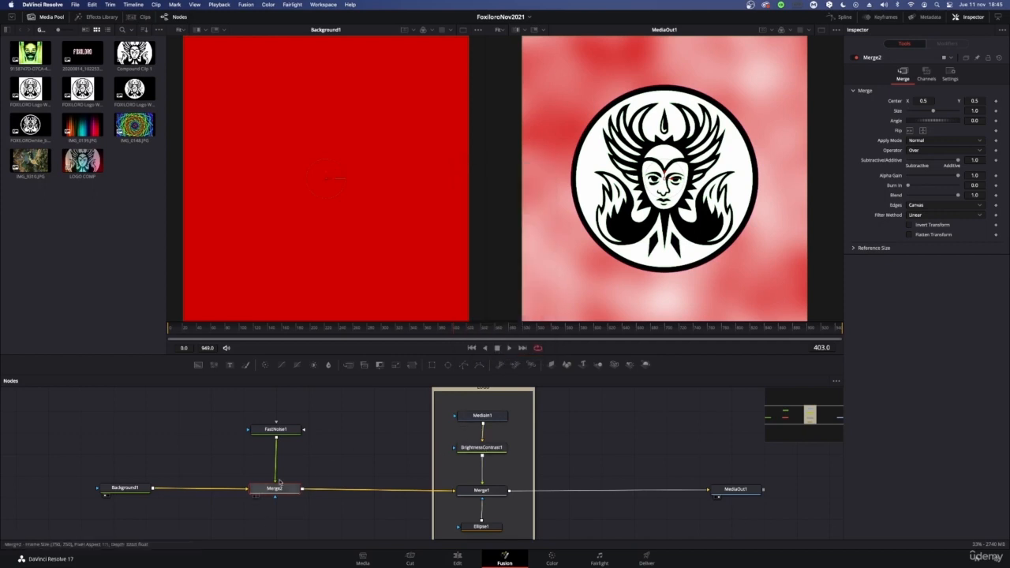
Set FastNoise1's Detail to about 5.04, Contrast to about 1.95, Brightness to about -0.2 and Scale to about 2.2
{"action": "scroll", "coordinate": [322, 394], "scroll_direction": "down", "scroll_amount": 1}
{"action": "scroll", "coordinate": [295, 418], "scroll_direction": "up", "scroll_amount": 1}
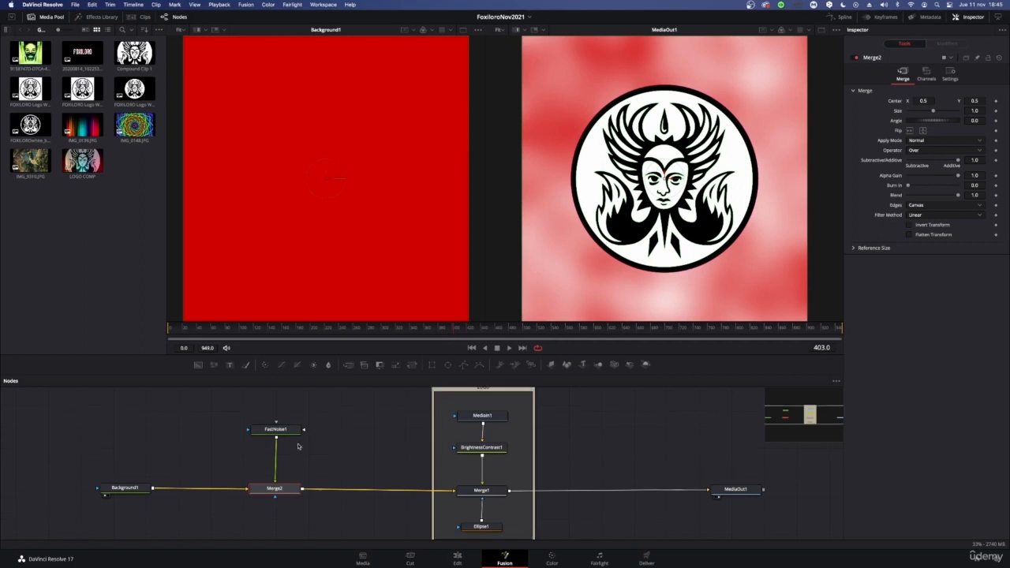
{"action": "left_click", "coordinate": [293, 430]}
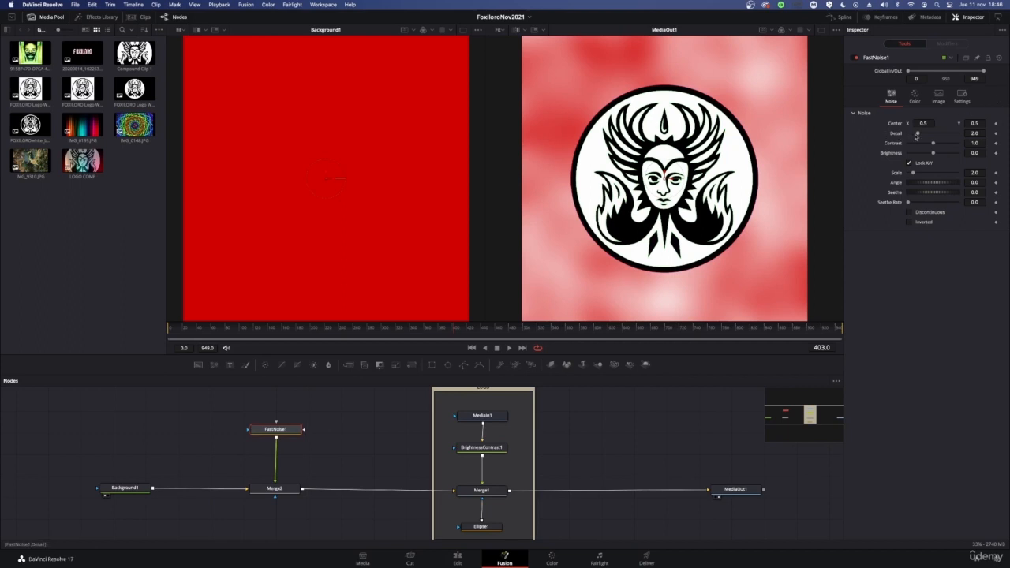
{"action": "left_click_drag", "start_coordinate": [918, 134], "coordinate": [914, 175]}
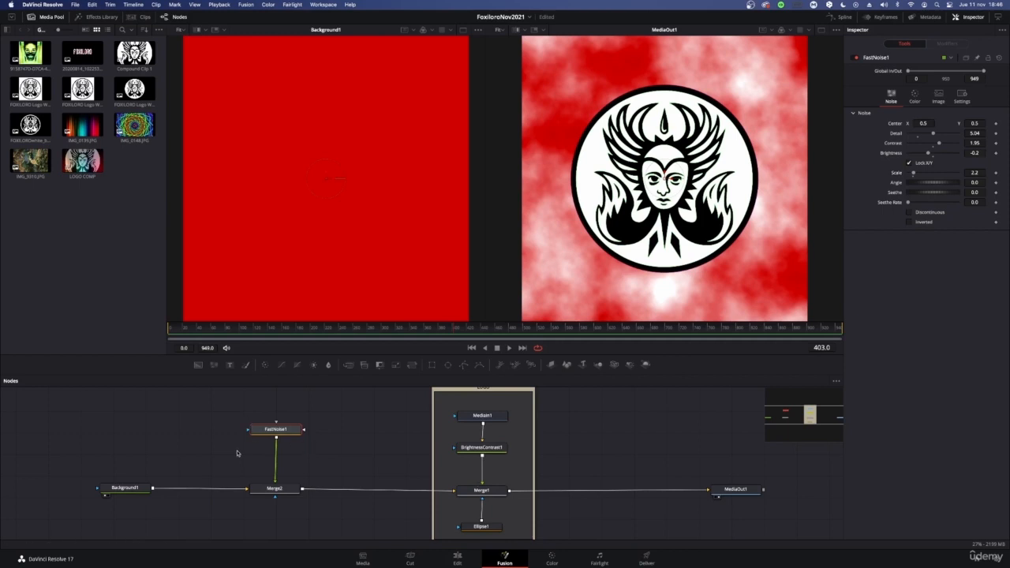
Insert a Color Corrector between FastNoise1 and Merge2 with a red tint of about 0.41 strength, and reposition FastNoise1 just above it
{"action": "left_click_drag", "start_coordinate": [257, 430], "coordinate": [257, 405]}
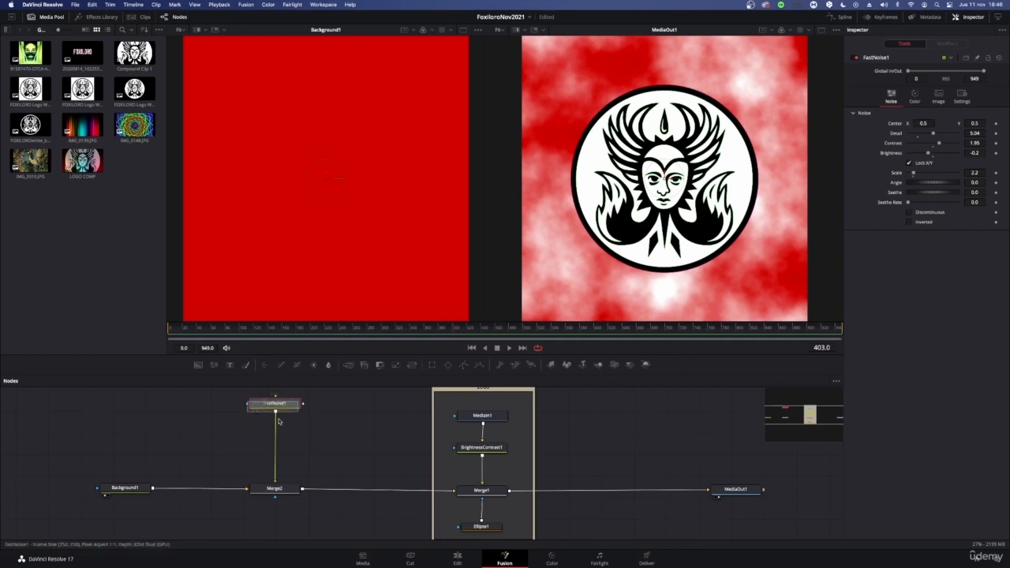
{"action": "left_click_drag", "start_coordinate": [275, 405], "coordinate": [276, 454]}
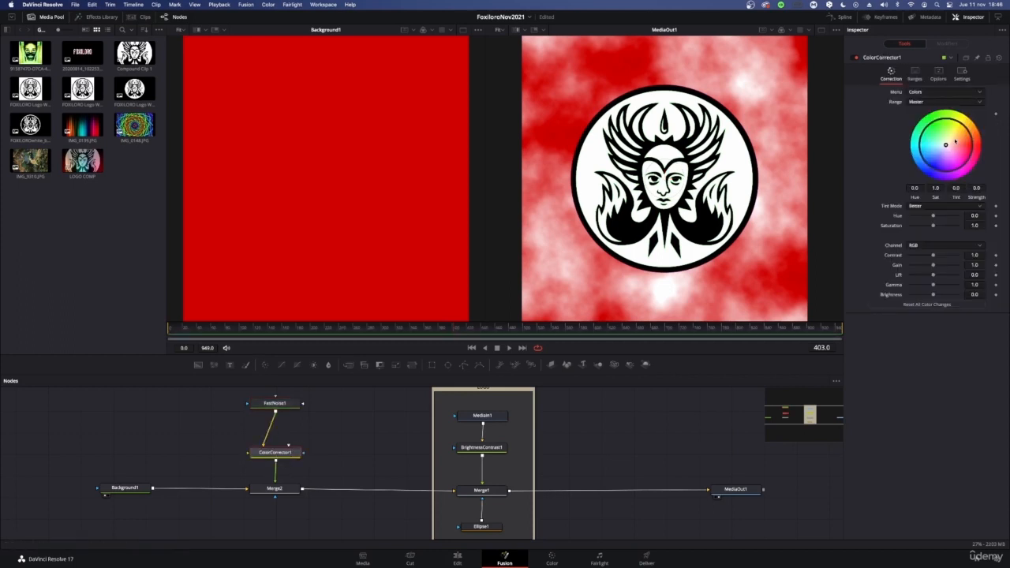
{"action": "left_click_drag", "start_coordinate": [945, 144], "coordinate": [964, 127]}
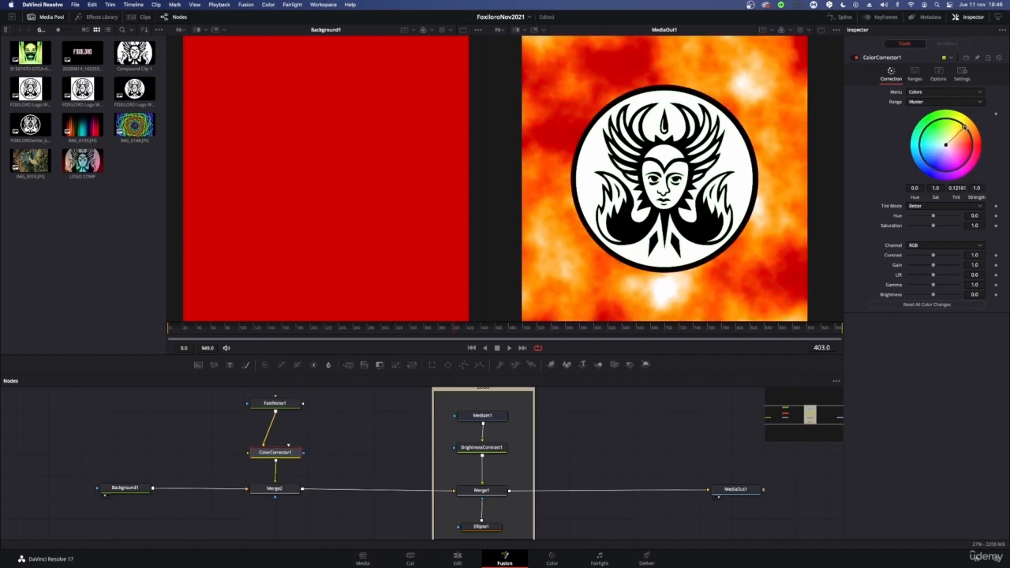
{"action": "left_click_drag", "start_coordinate": [964, 127], "coordinate": [961, 139]}
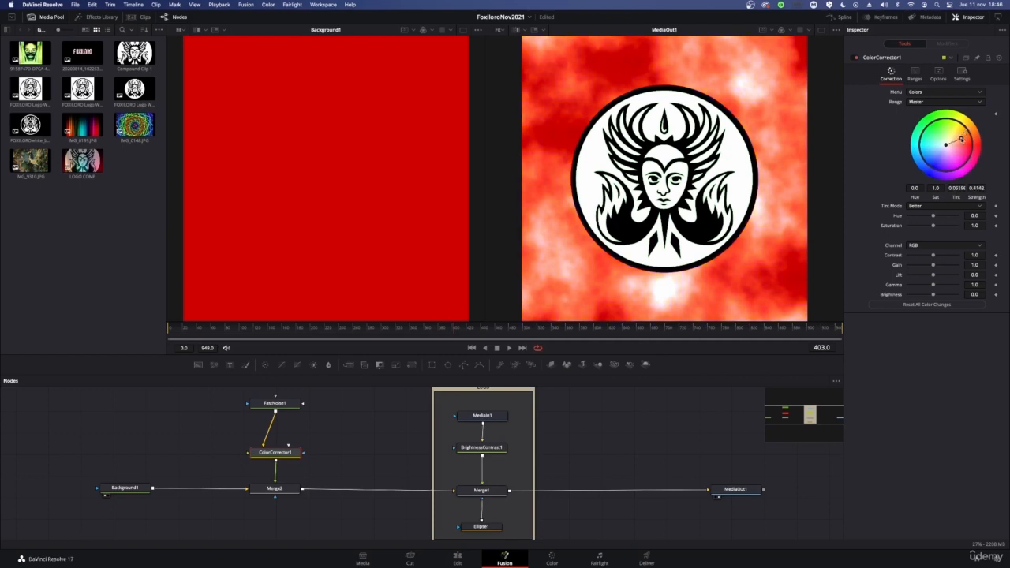
{"action": "left_click_drag", "start_coordinate": [286, 409], "coordinate": [272, 423]}
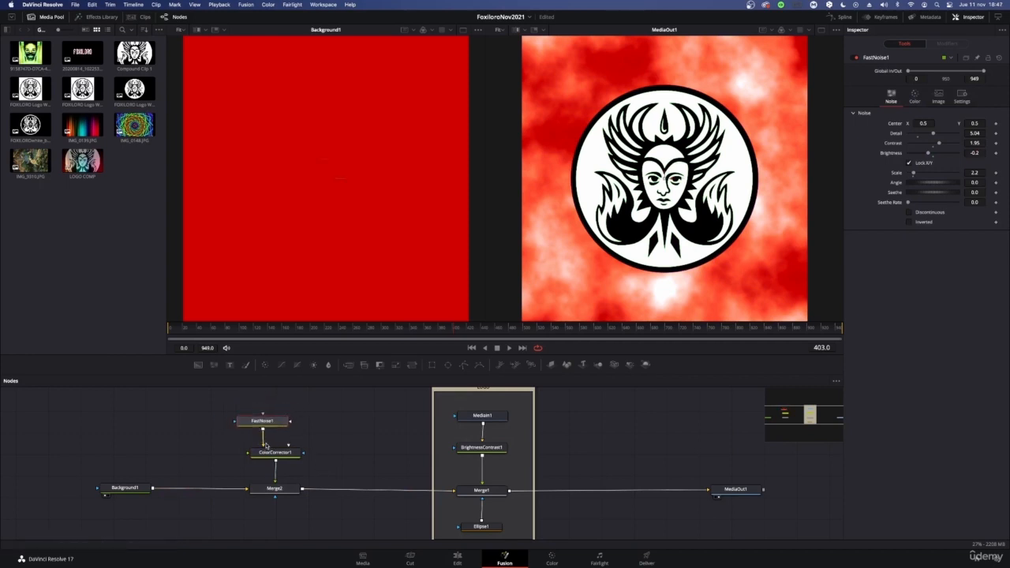
Move FastNoise1, ColorCorrector1 and Merge2 together slightly closer to the LOGO underlay
{"action": "left_click", "coordinate": [273, 452]}
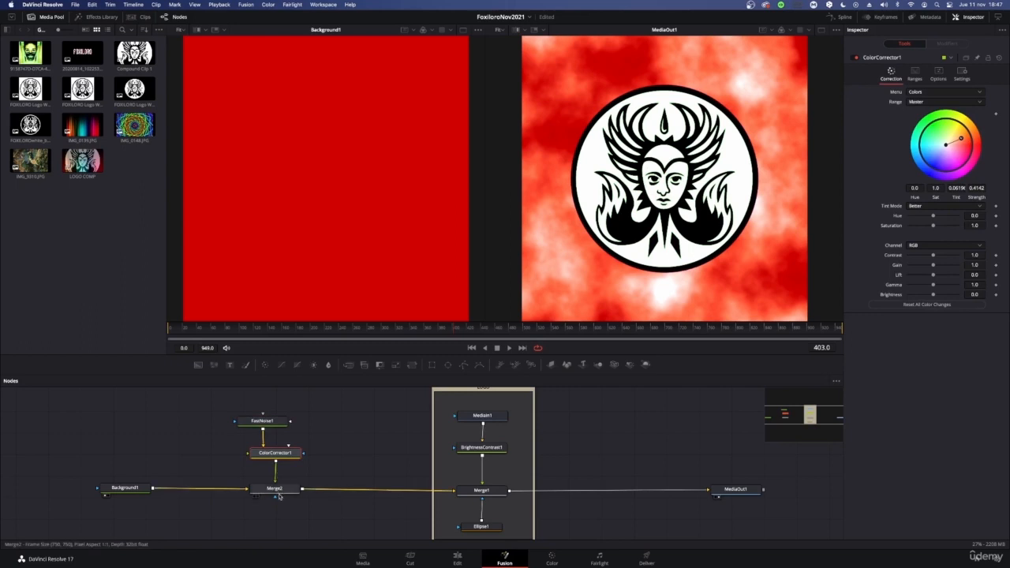
{"action": "left_click", "coordinate": [279, 489]}
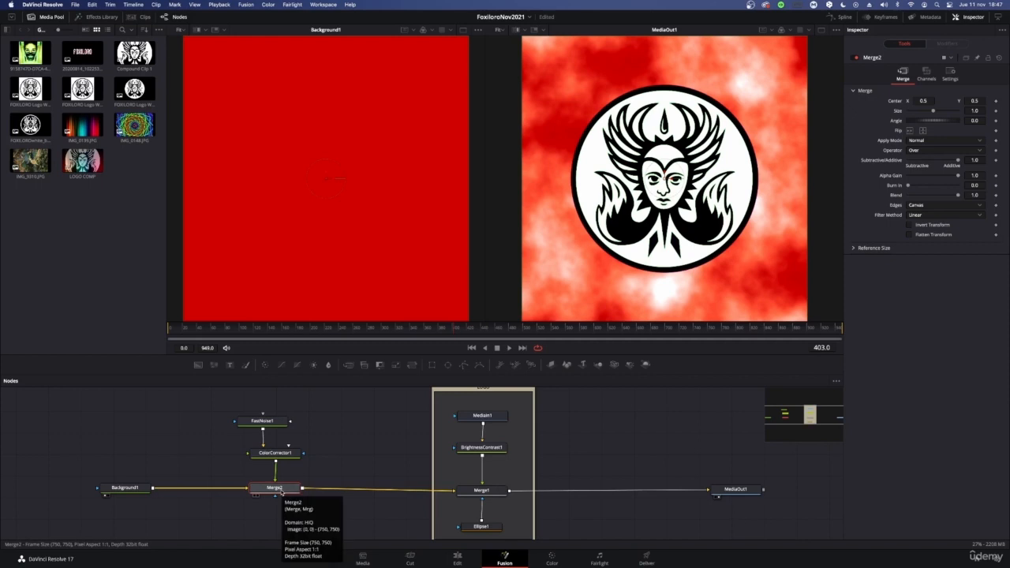
{"action": "left_click_drag", "start_coordinate": [202, 413], "coordinate": [314, 495]}
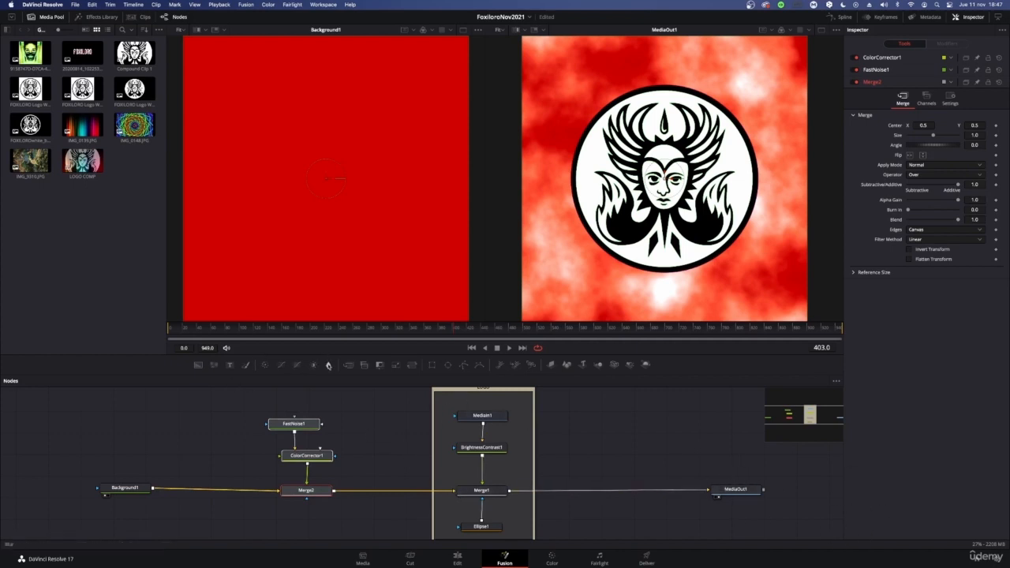
Try a Blur node between Merge1 and MediaOut1 with a Blur Size of 15, and delete it
{"action": "left_click_drag", "start_coordinate": [330, 369], "coordinate": [622, 490]}
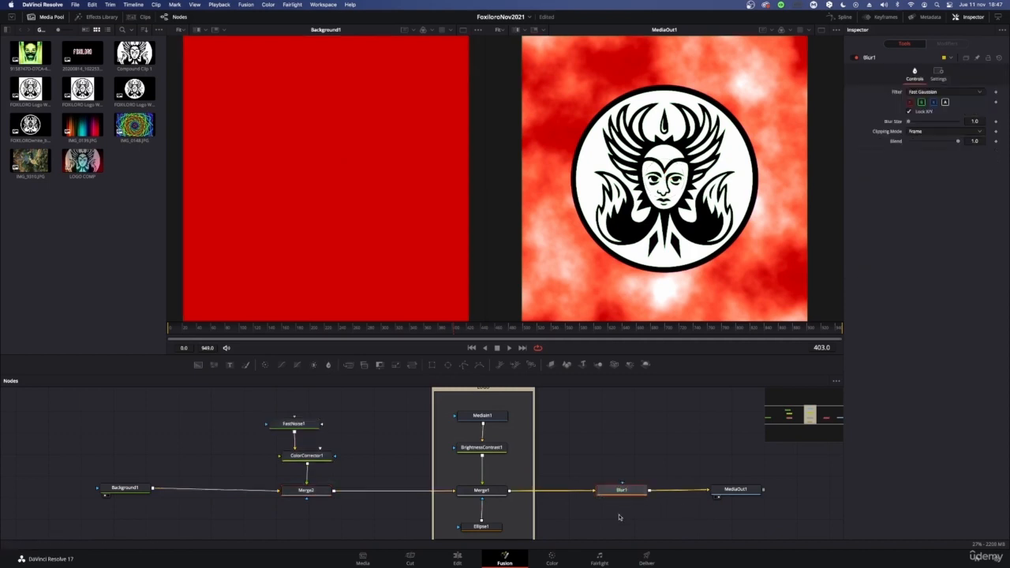
{"action": "mouse_move", "coordinate": [909, 122]}
{"action": "left_mouse_down"}
{"action": "mouse_move", "coordinate": [932, 125]}
{"action": "mouse_move", "coordinate": [915, 125]}
{"action": "left_mouse_up"}
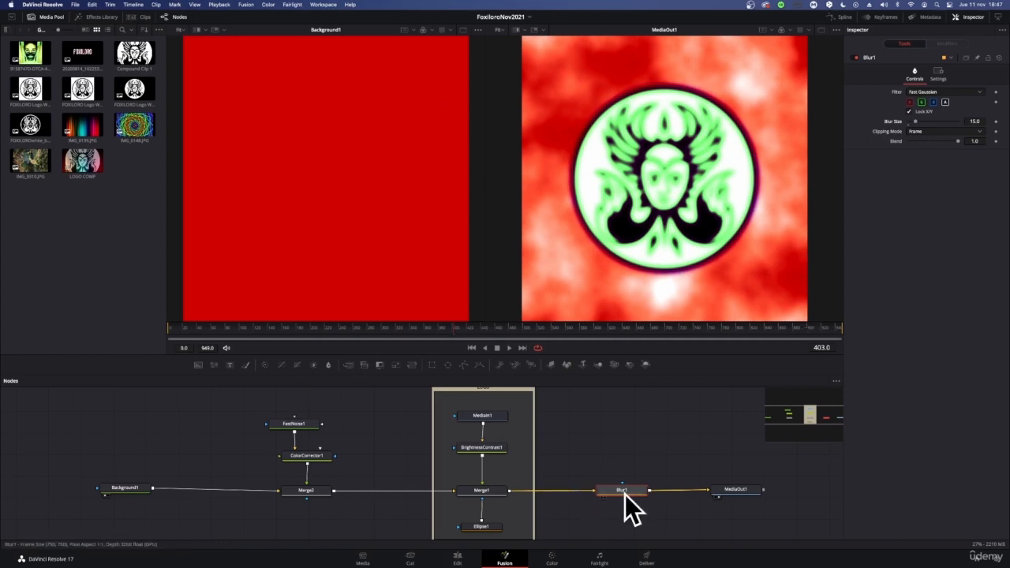
{"action": "mouse_move", "coordinate": [624, 495]}
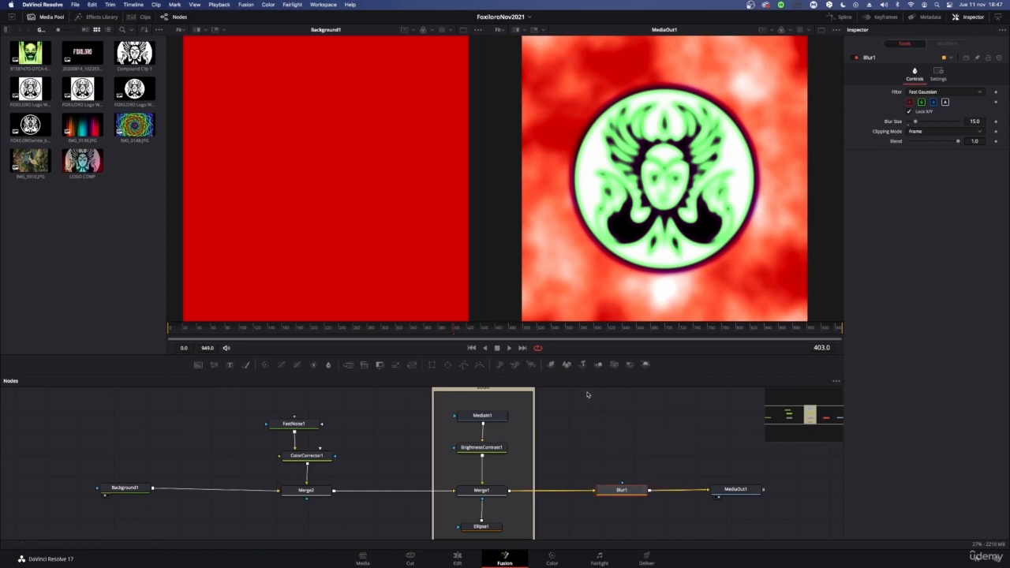
{"action": "scroll", "coordinate": [587, 394], "scroll_direction": "up", "scroll_amount": 1}
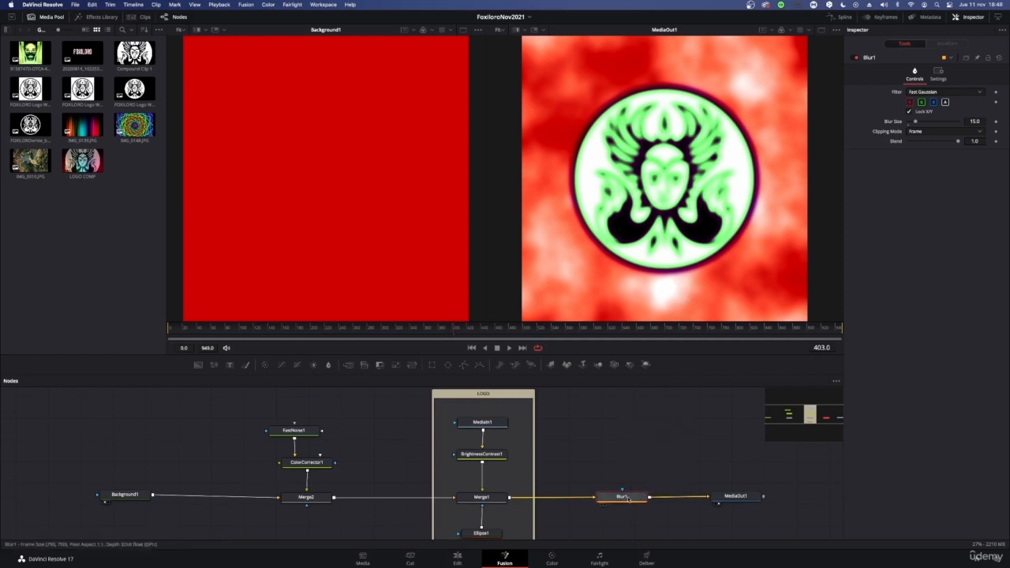
{"action": "key", "text": "Delete"}
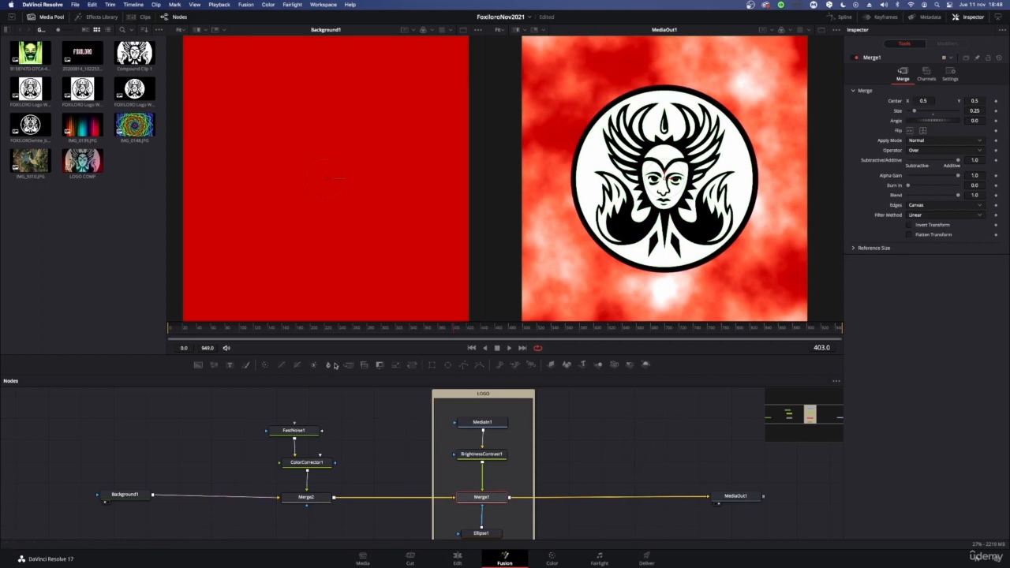
Try a Blur node between Merge2 and Merge1 with a Blur Size of about 98.4, and delete it
{"action": "left_click_drag", "start_coordinate": [333, 365], "coordinate": [383, 498]}
{"action": "left_click_drag", "start_coordinate": [586, 484], "coordinate": [586, 478]}
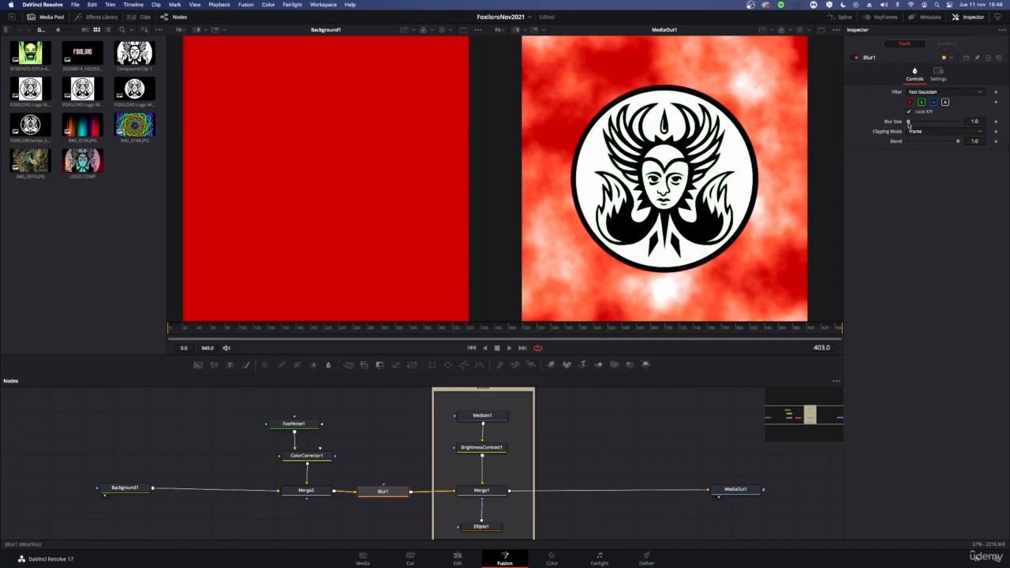
{"action": "left_click_drag", "start_coordinate": [908, 124], "coordinate": [957, 120]}
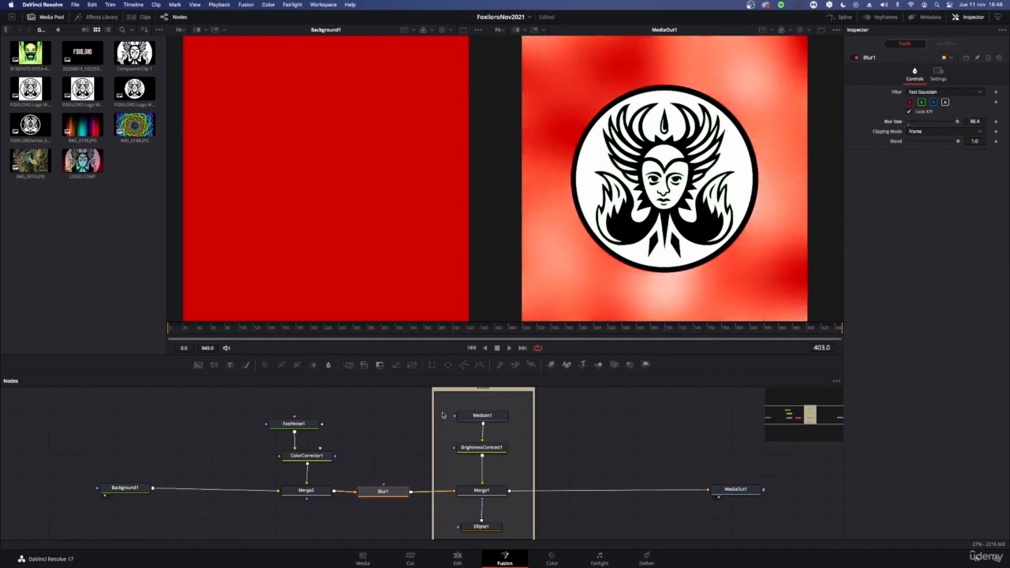
{"action": "scroll", "coordinate": [562, 442], "scroll_direction": "down", "scroll_amount": 3}
{"action": "scroll", "coordinate": [561, 442], "scroll_direction": "up", "scroll_amount": 3}
{"action": "scroll", "coordinate": [519, 474], "scroll_direction": "down", "scroll_amount": 1}
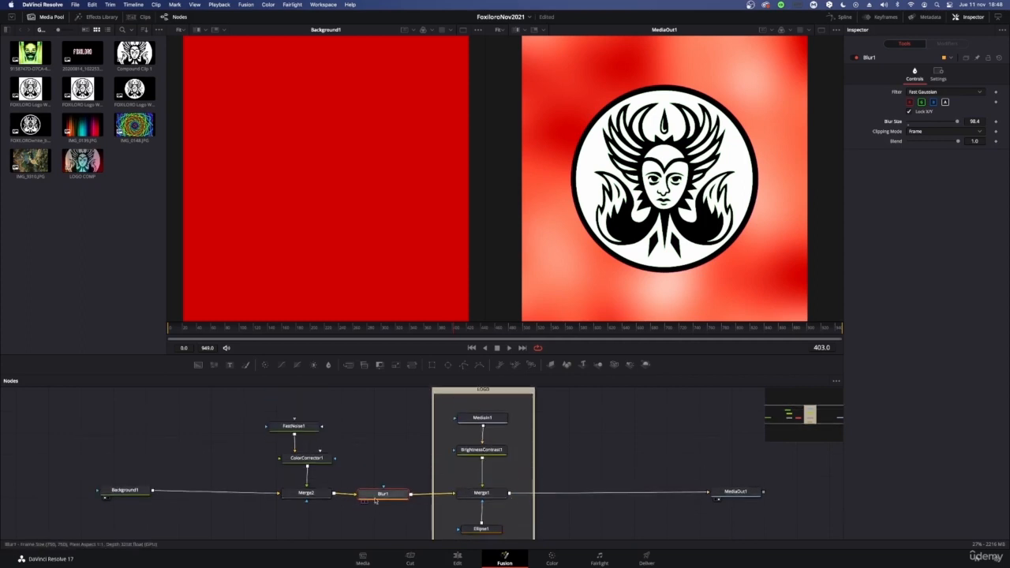
{"action": "key", "text": "Delete"}
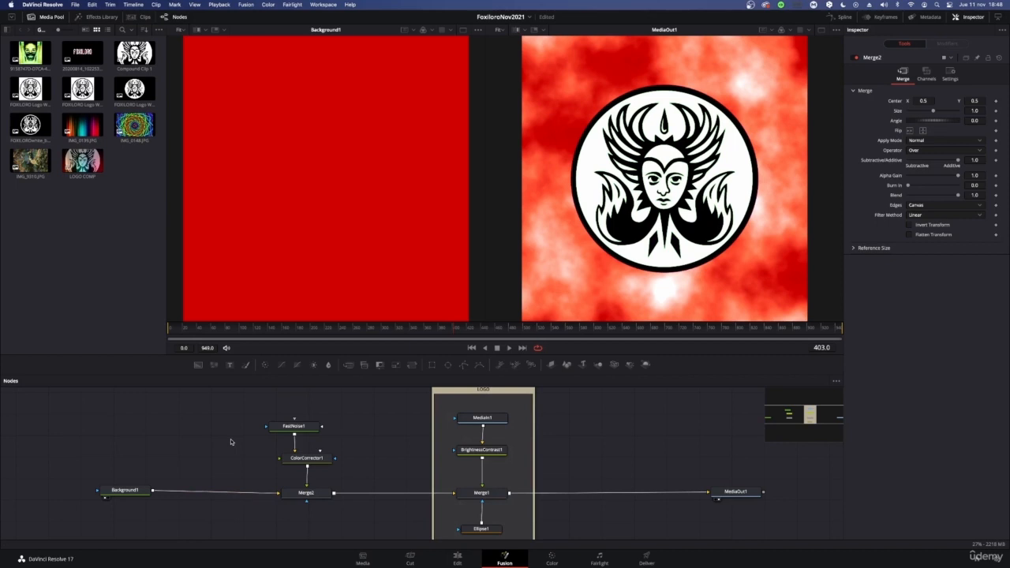
Reposition FastNoise1 slightly above ColorCorrector1
{"action": "left_click_drag", "start_coordinate": [293, 426], "coordinate": [292, 416]}
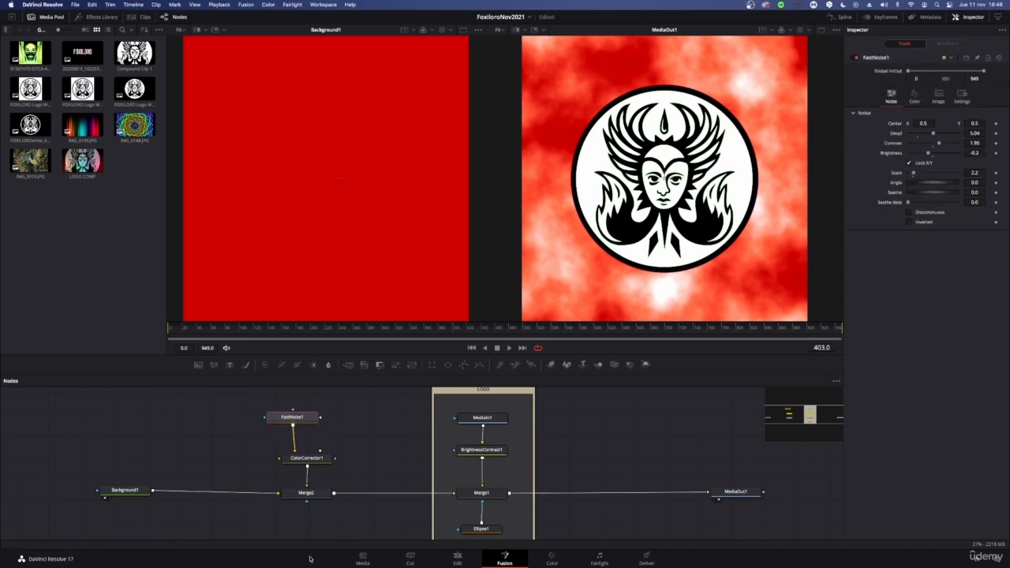
{"action": "left_click_drag", "start_coordinate": [330, 533], "coordinate": [243, 393]}
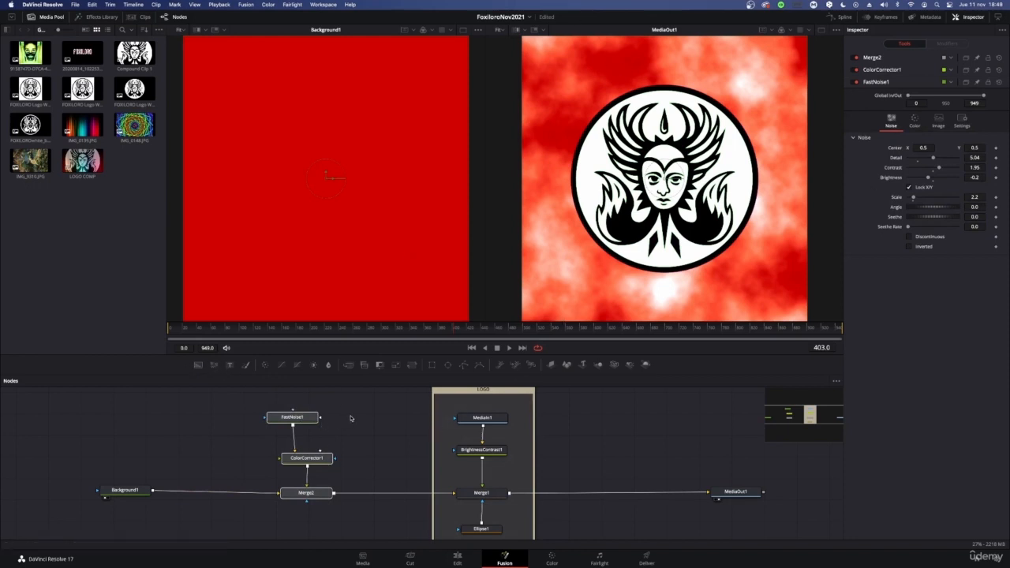
{"action": "left_click_drag", "start_coordinate": [243, 471], "coordinate": [353, 516]}
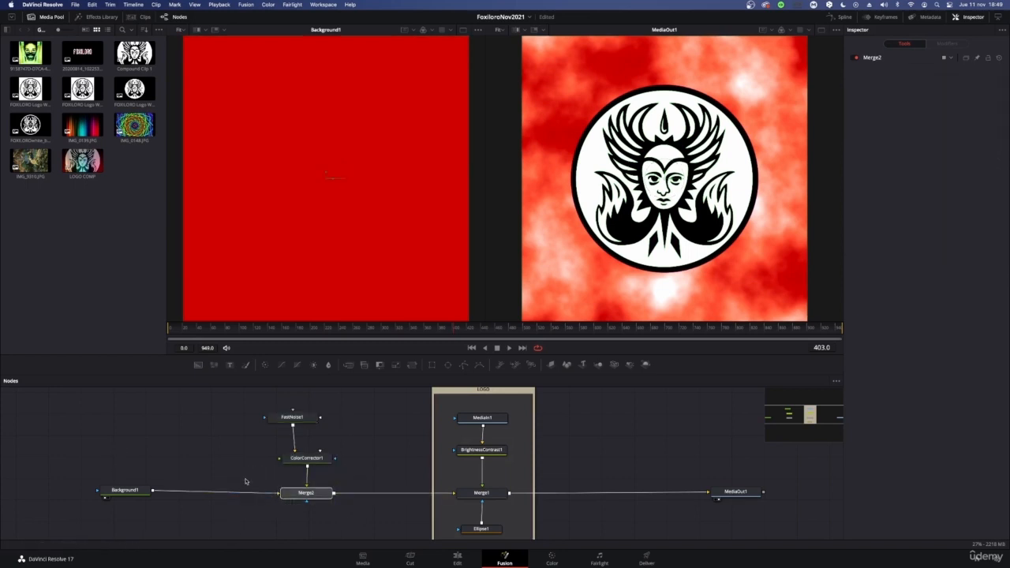
{"action": "left_click", "coordinate": [244, 456]}
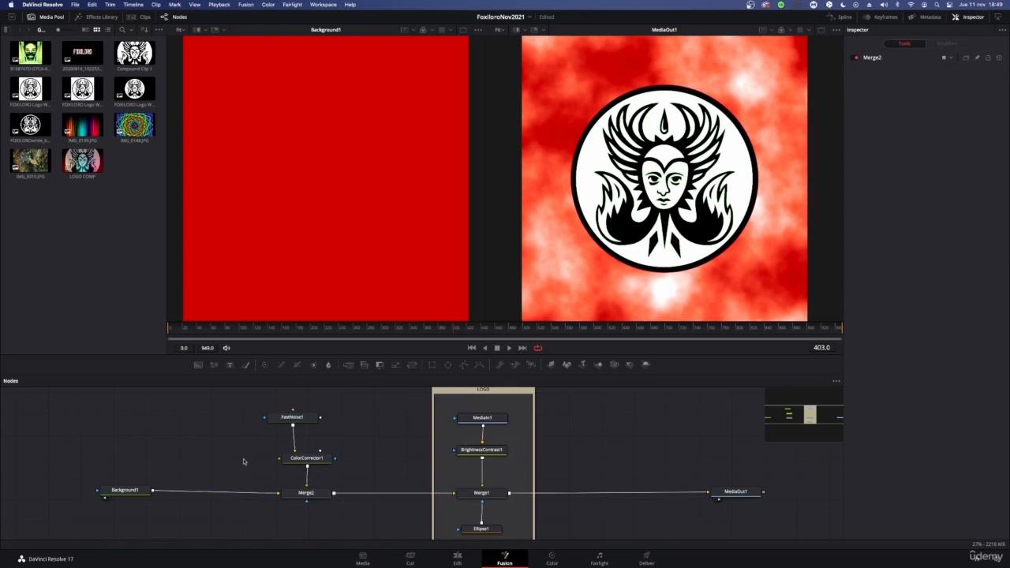
{"action": "left_click_drag", "start_coordinate": [293, 416], "coordinate": [301, 425]}
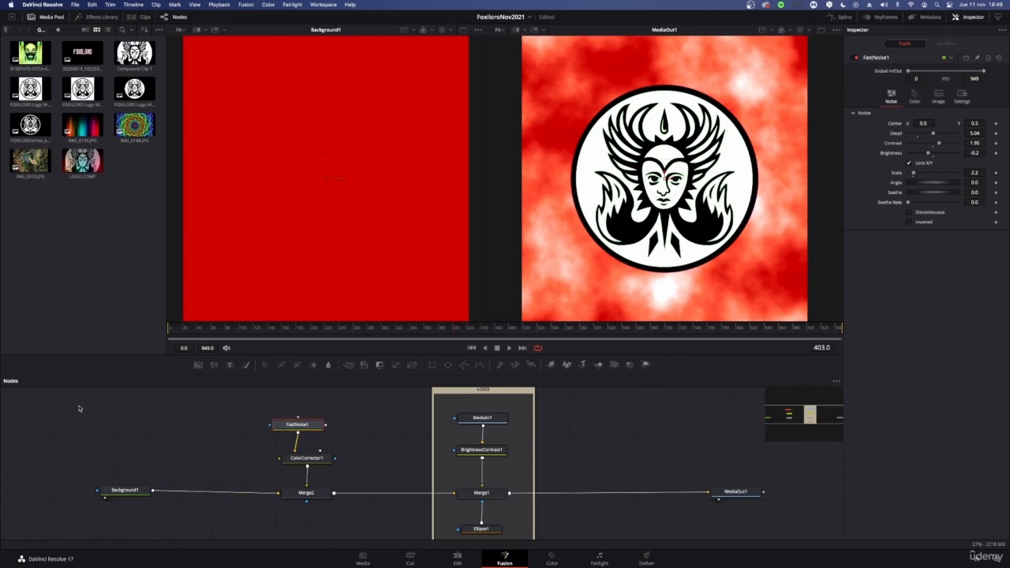
Add the IMG_0148.JPG and IMG_9310.JPG images as separate media nodes stacked above Background1
{"action": "left_click_drag", "start_coordinate": [79, 408], "coordinate": [158, 536]}
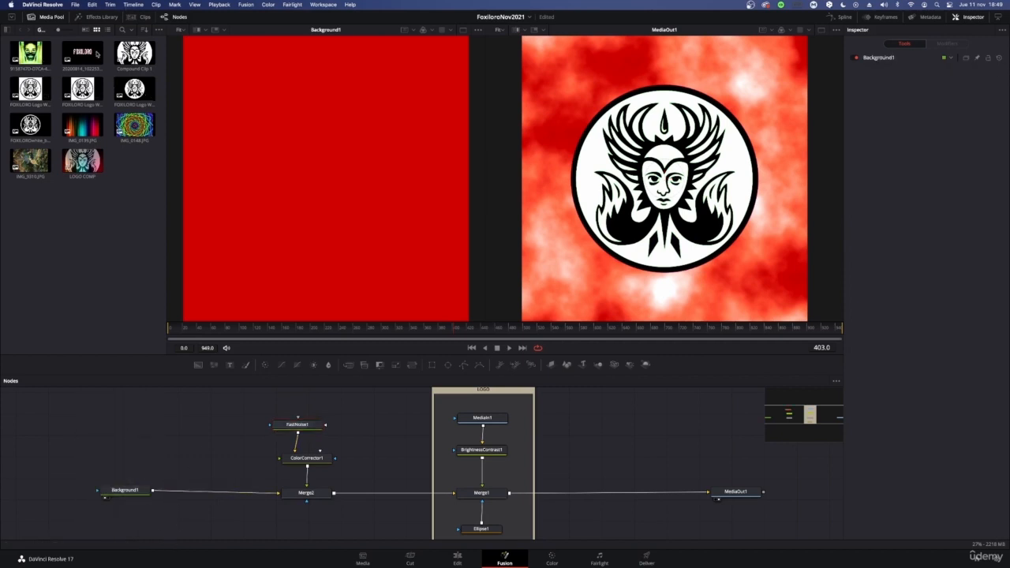
{"action": "left_click_drag", "start_coordinate": [132, 120], "coordinate": [123, 446]}
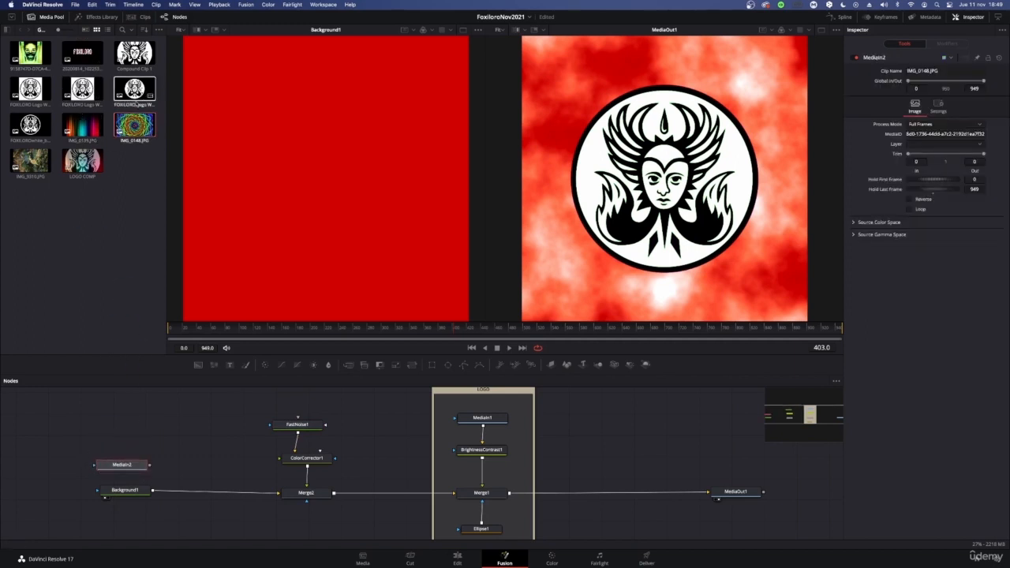
{"action": "left_click_drag", "start_coordinate": [30, 162], "coordinate": [137, 439]}
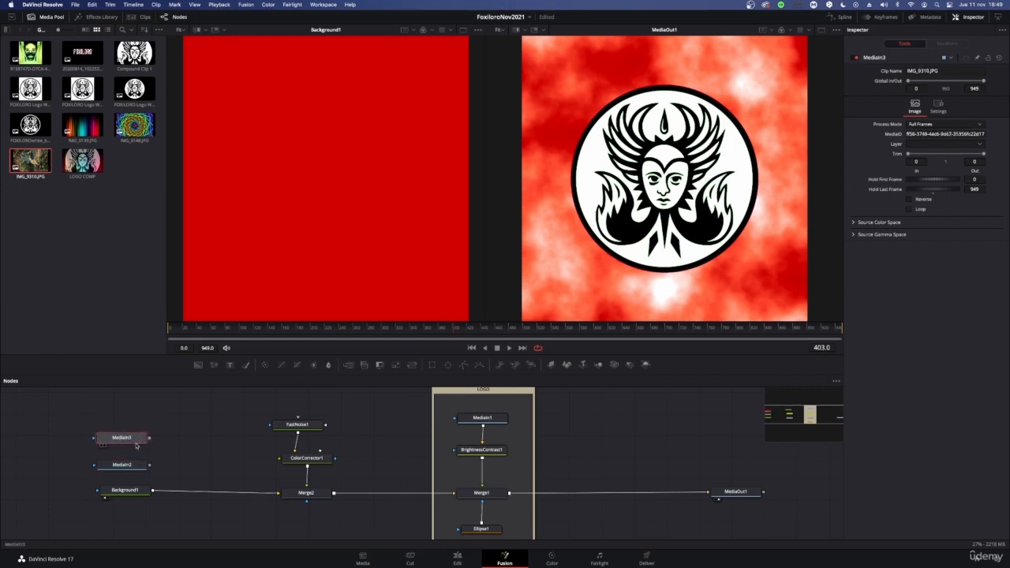
Add an Underlay around MediaIn3, MediaIn2 and Background1, and extend its lower edge slightly below Background1
{"action": "left_click_drag", "start_coordinate": [56, 398], "coordinate": [134, 474]}
{"action": "right_click", "coordinate": [130, 464]}
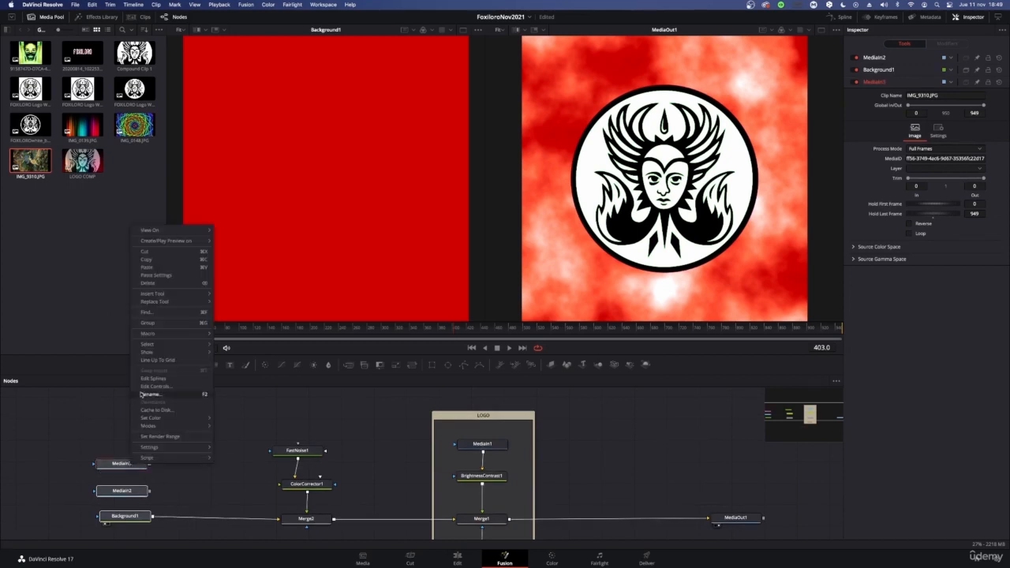
{"action": "left_click", "coordinate": [58, 421]}
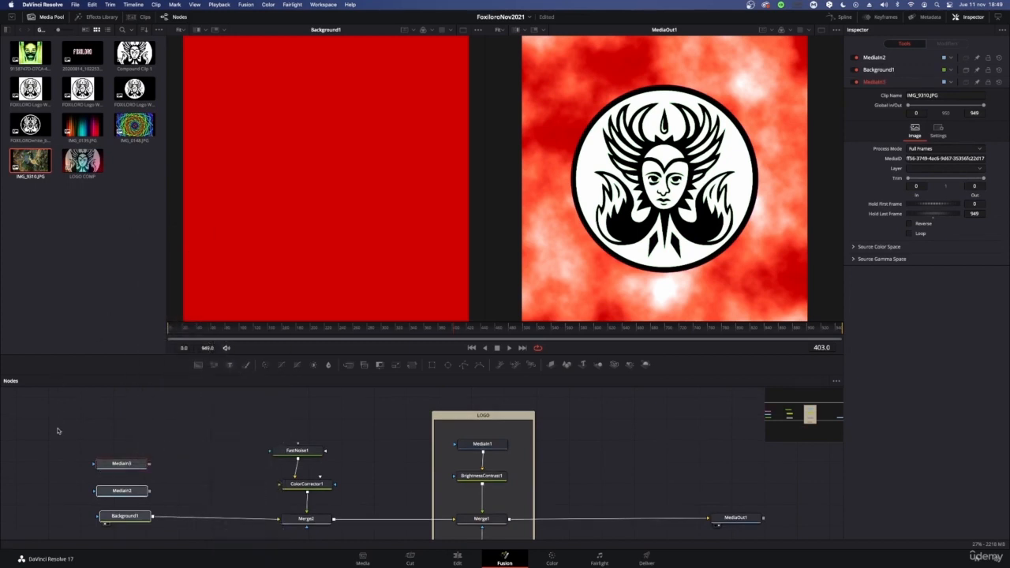
{"action": "scroll", "coordinate": [141, 487], "scroll_direction": "down", "scroll_amount": 2}
{"action": "key", "text": "shift+space"}
{"action": "type", "text": "Un"}
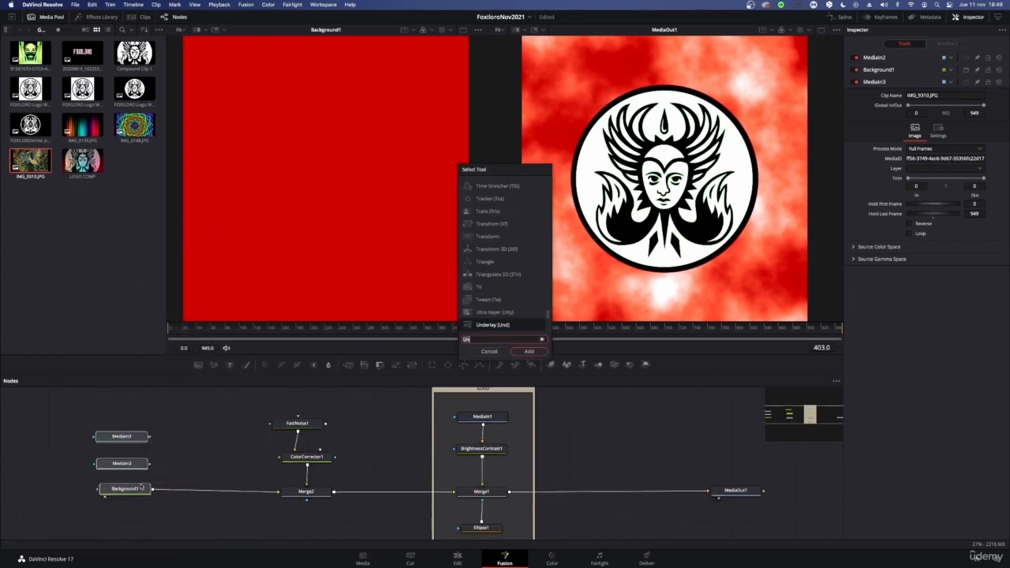
{"action": "left_click", "coordinate": [529, 352]}
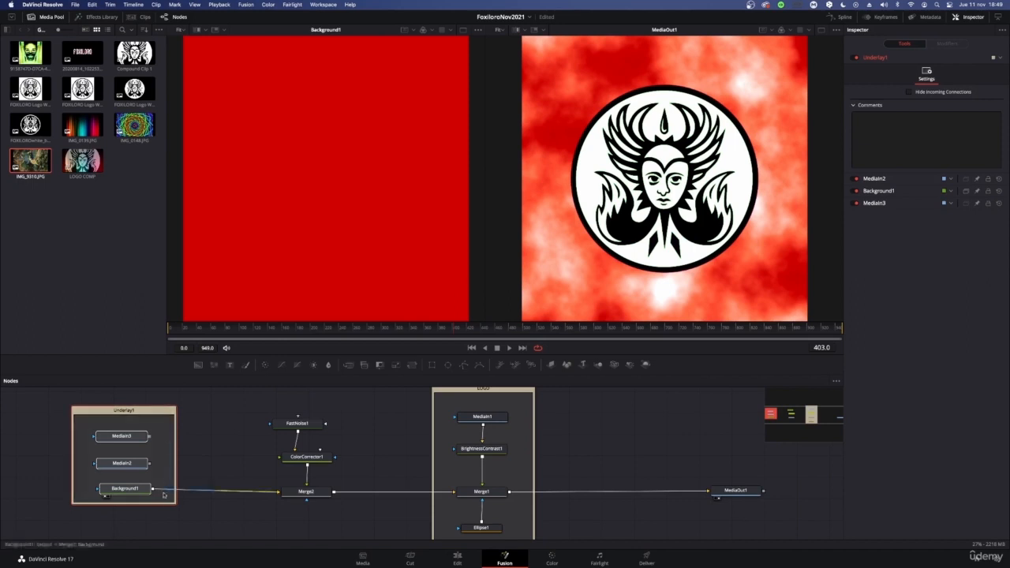
{"action": "left_click_drag", "start_coordinate": [163, 503], "coordinate": [164, 518]}
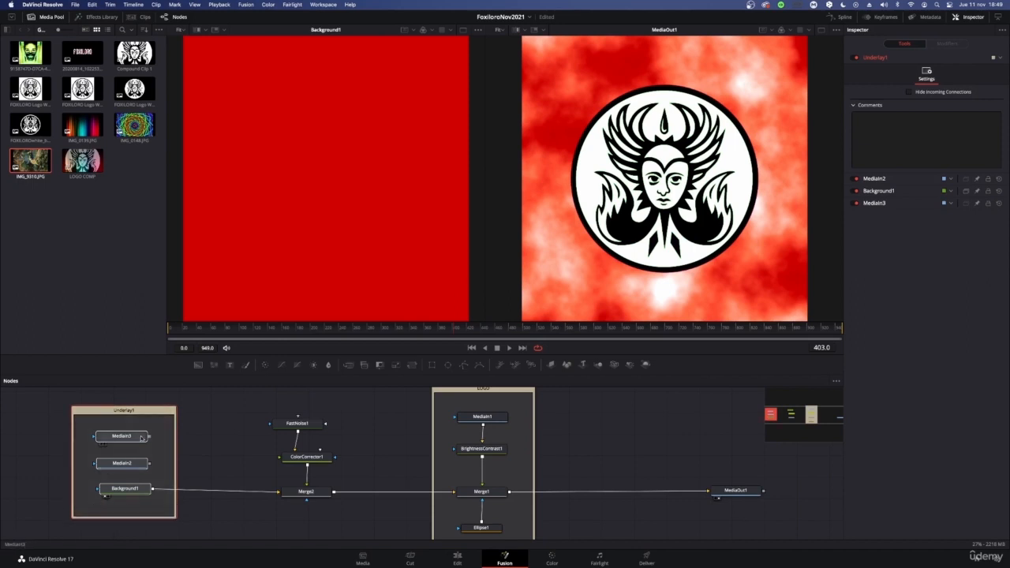
Rename the new underlay around the background source nodes to BG
{"action": "key", "text": "F2"}
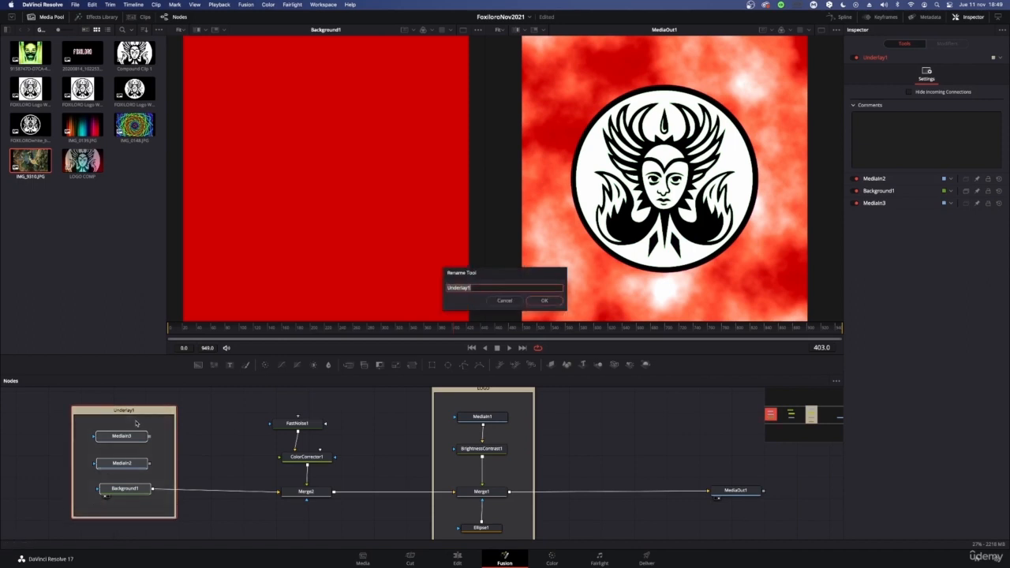
{"action": "key", "text": "BackSpace"}
{"action": "type", "text": "BG"}
{"action": "key", "text": "Return"}
{"action": "left_click", "coordinate": [559, 300]}
{"action": "left_click", "coordinate": [558, 300]}
{"action": "left_click", "coordinate": [558, 300]}
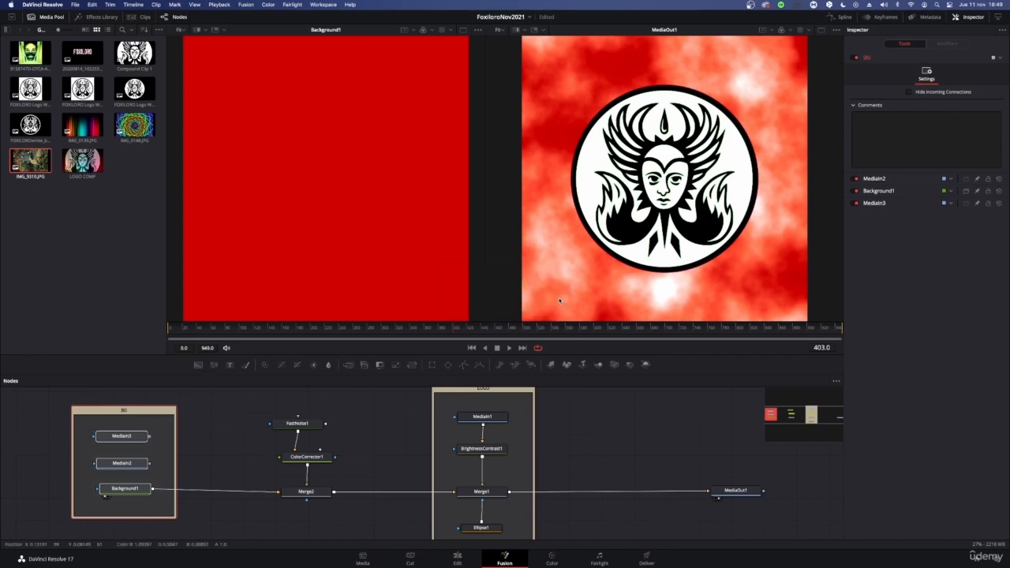
{"action": "left_click", "coordinate": [195, 465]}
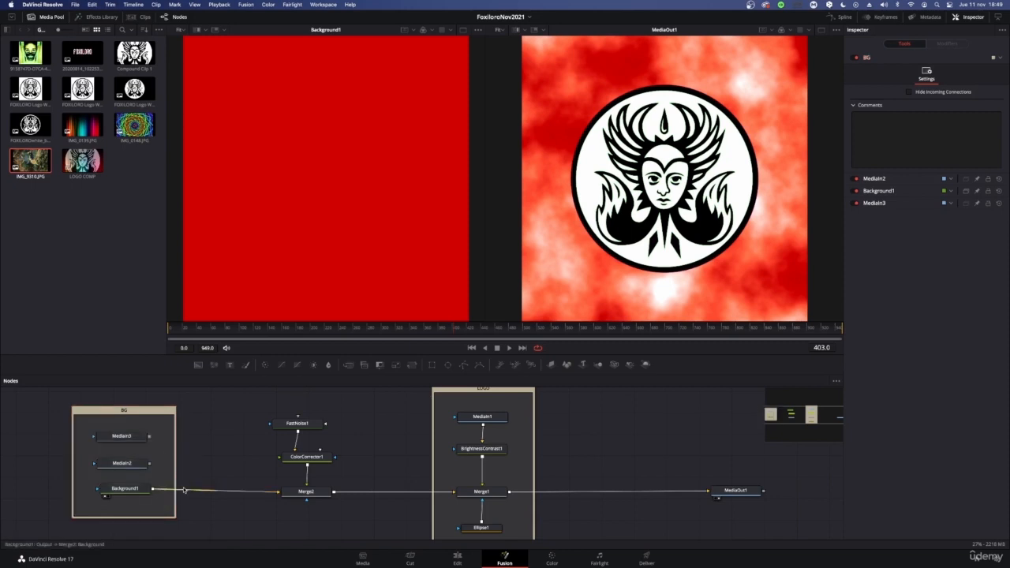
Replace Background1 as Merge2's background input with MediaIn3, and swap that for MediaIn2
{"action": "left_click", "coordinate": [186, 490]}
{"action": "left_click_drag", "start_coordinate": [149, 436], "coordinate": [284, 495]}
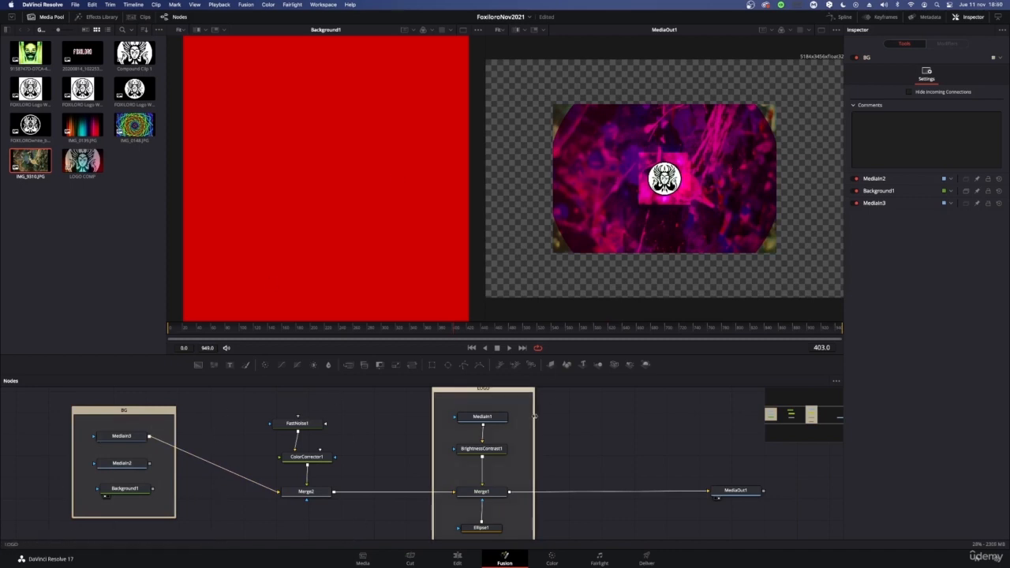
{"action": "left_click", "coordinate": [178, 449]}
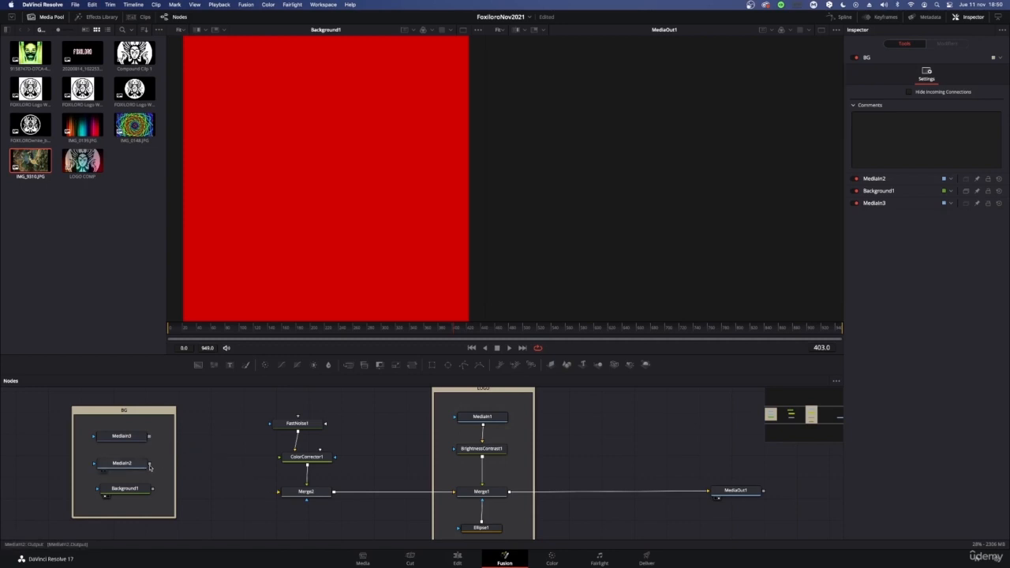
{"action": "left_click_drag", "start_coordinate": [150, 469], "coordinate": [292, 493]}
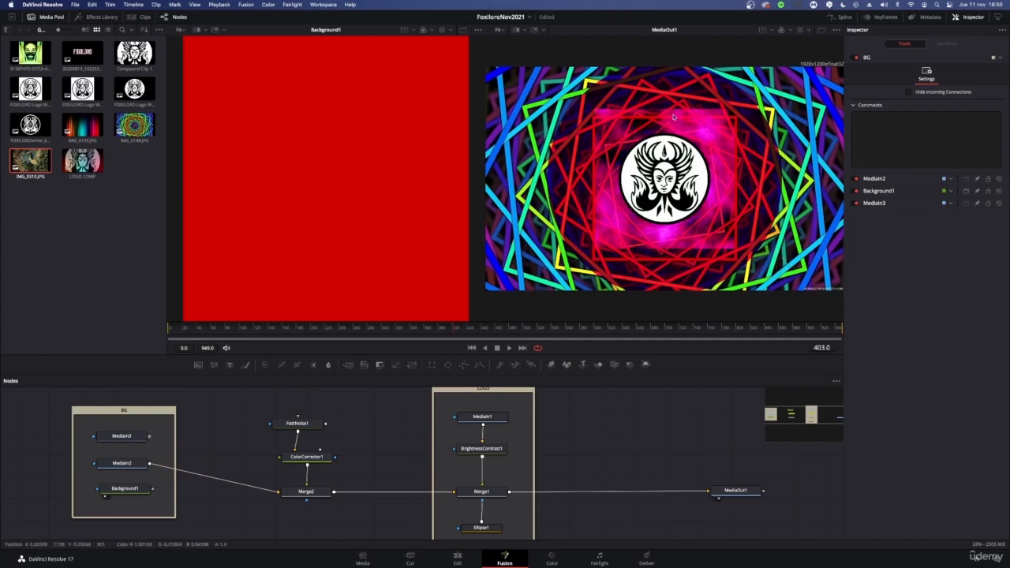
Try enlarging Merge2's Size to about 2.65, and undo the change
{"action": "left_click", "coordinate": [306, 492]}
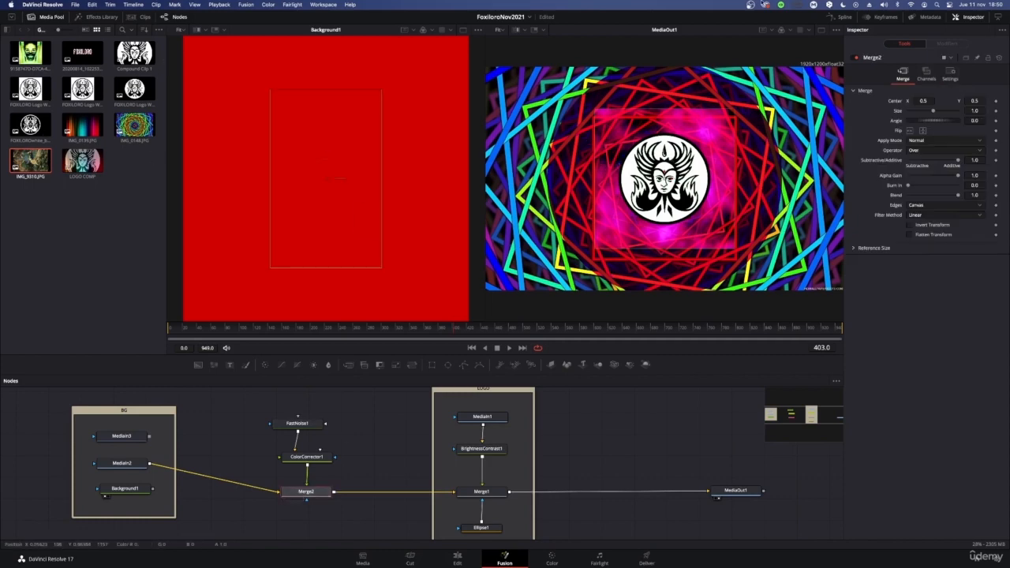
{"action": "left_click_drag", "start_coordinate": [935, 110], "coordinate": [942, 112]}
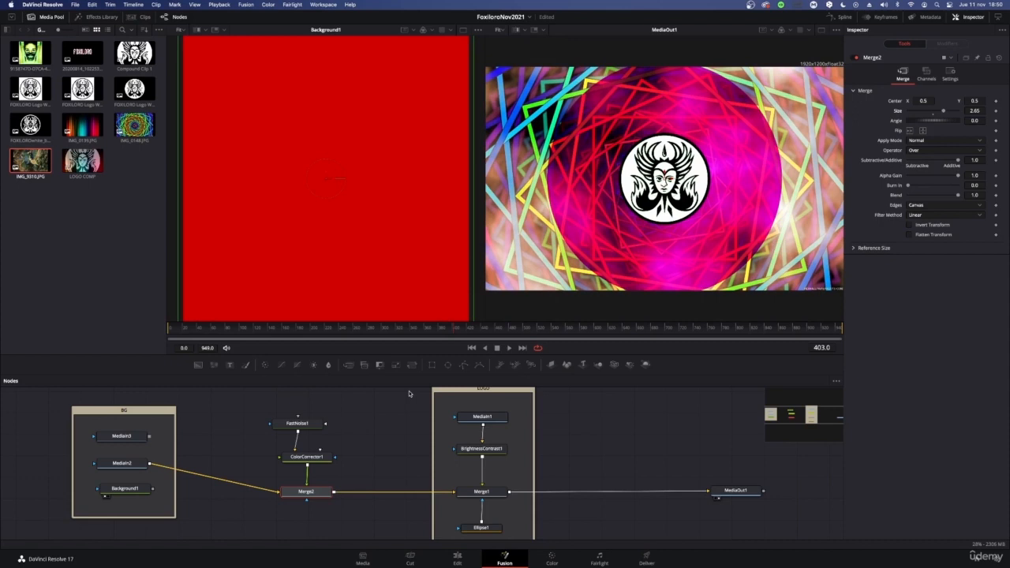
{"action": "key", "text": "super+z"}
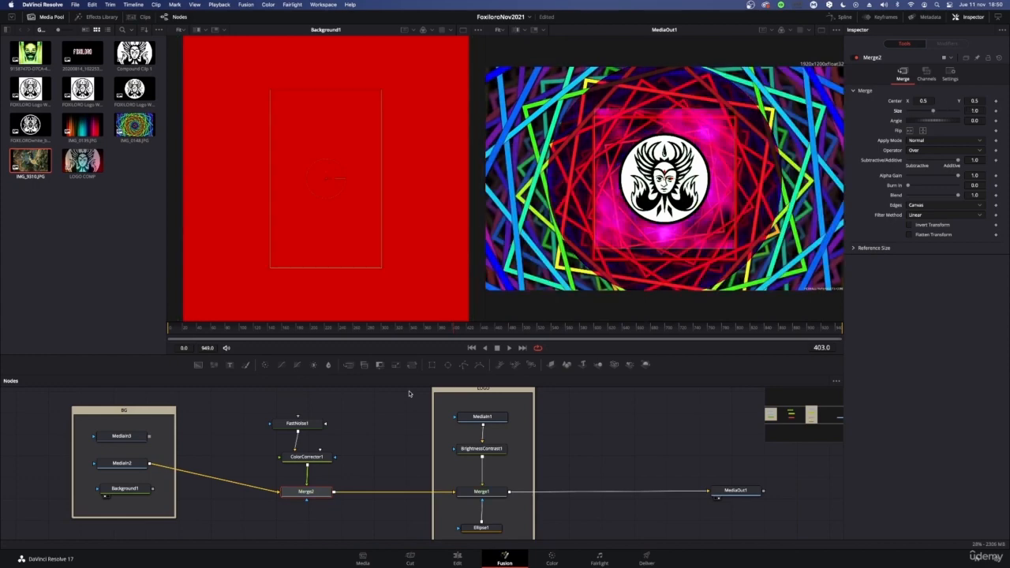
Replace MediaIn2 with Background1 as Merge2's background input, and narrow the Background1 viewer in favour of the MediaOut1 viewer
{"action": "left_click", "coordinate": [225, 483]}
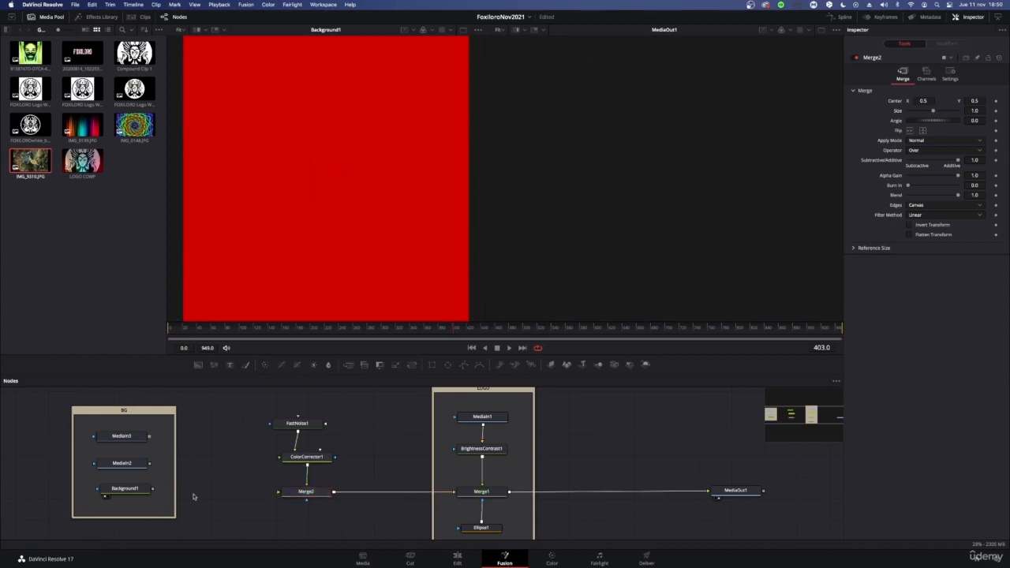
{"action": "left_click_drag", "start_coordinate": [153, 488], "coordinate": [280, 491]}
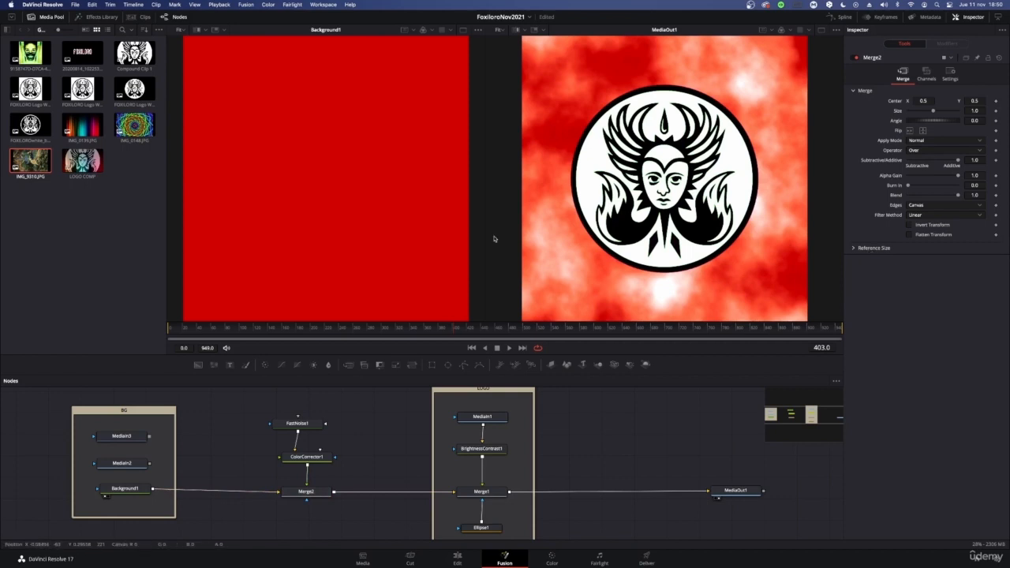
{"action": "left_click_drag", "start_coordinate": [486, 232], "coordinate": [405, 210]}
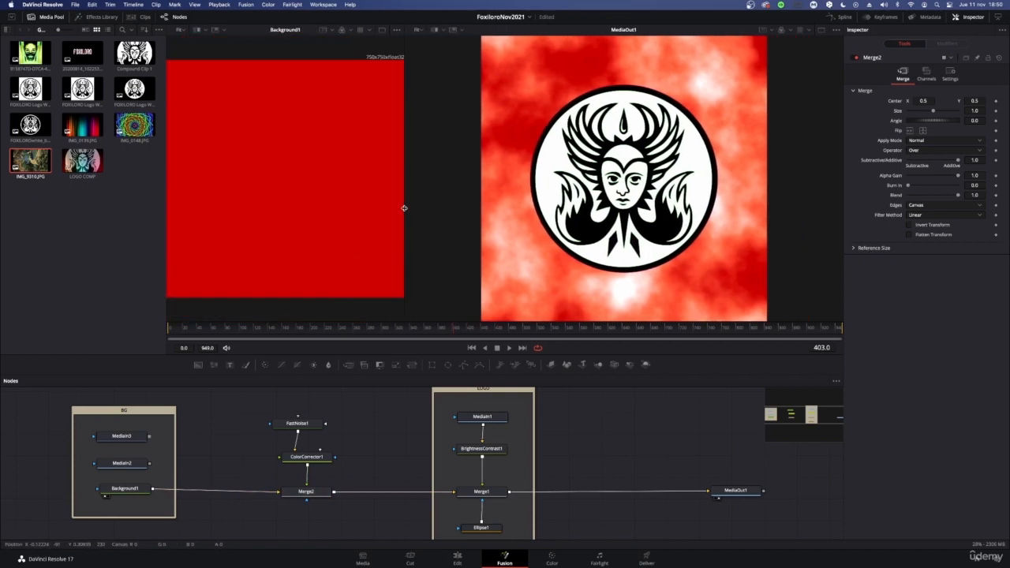
Nudge the MediaIn3 and MediaIn2 nodes slightly to the right inside the BG underlay
{"action": "left_click", "coordinate": [125, 488]}
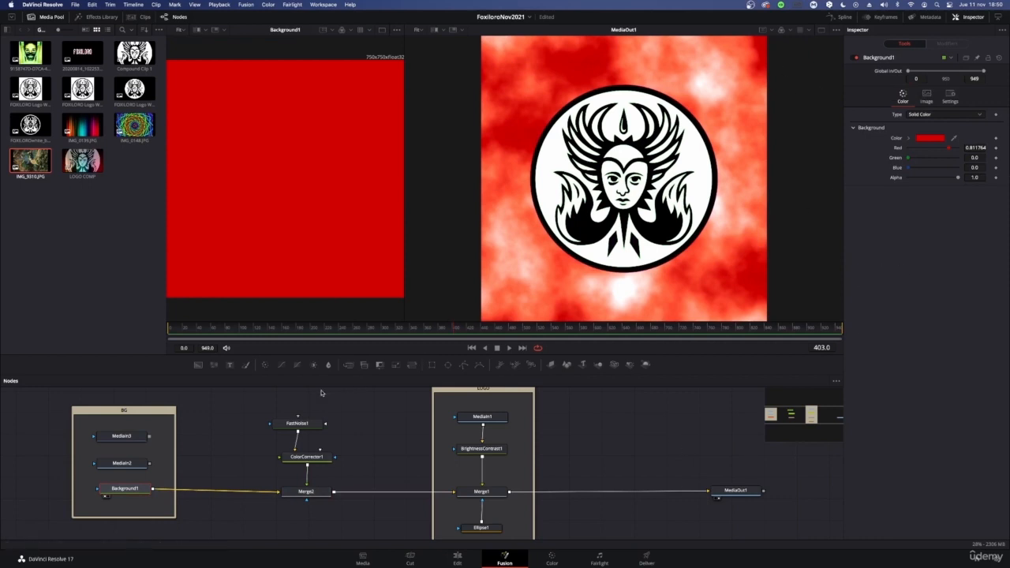
{"action": "left_click", "coordinate": [338, 433]}
{"action": "left_click", "coordinate": [131, 417]}
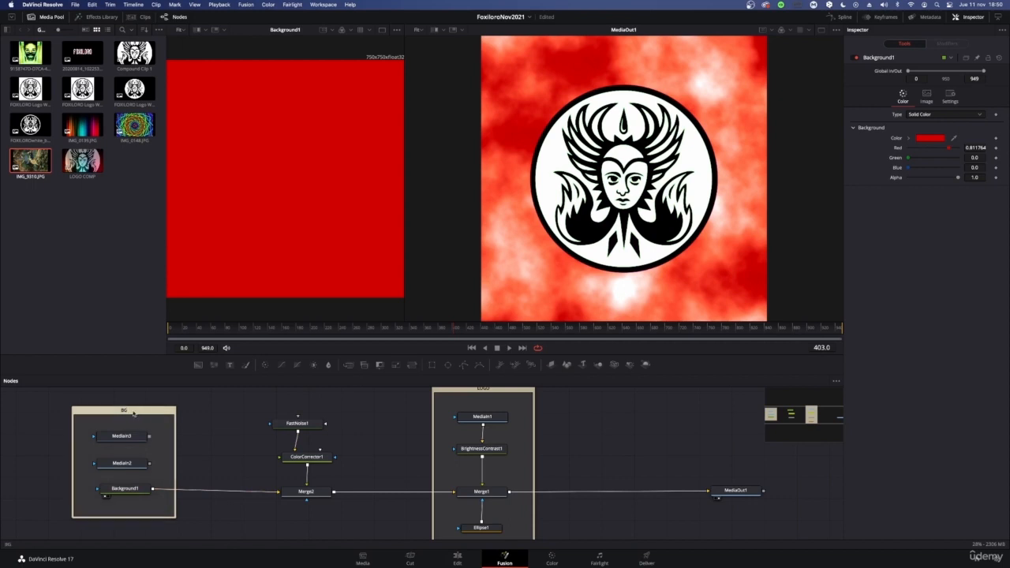
{"action": "scroll", "coordinate": [606, 483], "scroll_direction": "up", "scroll_amount": 2}
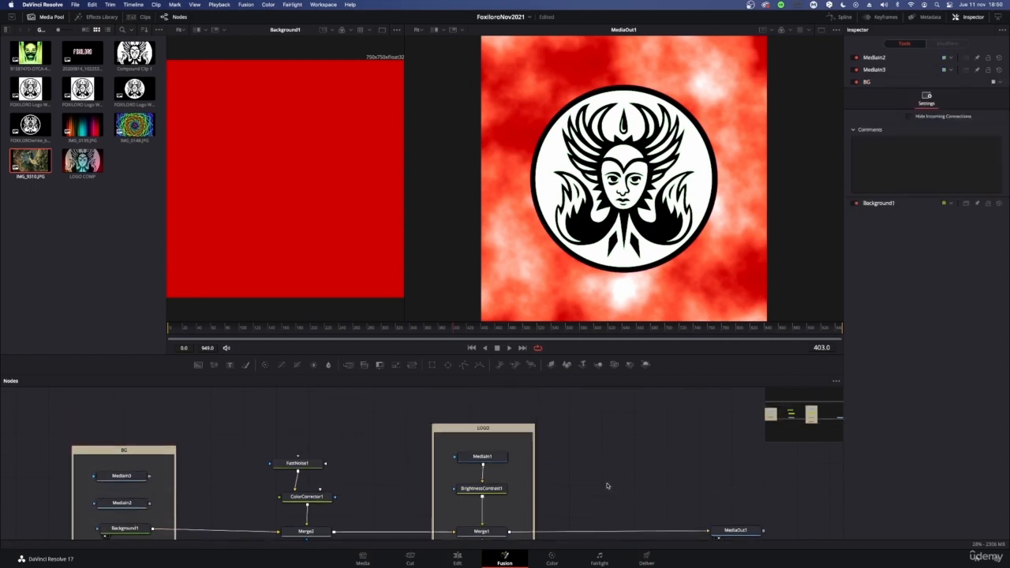
{"action": "scroll", "coordinate": [606, 486], "scroll_direction": "down", "scroll_amount": 1}
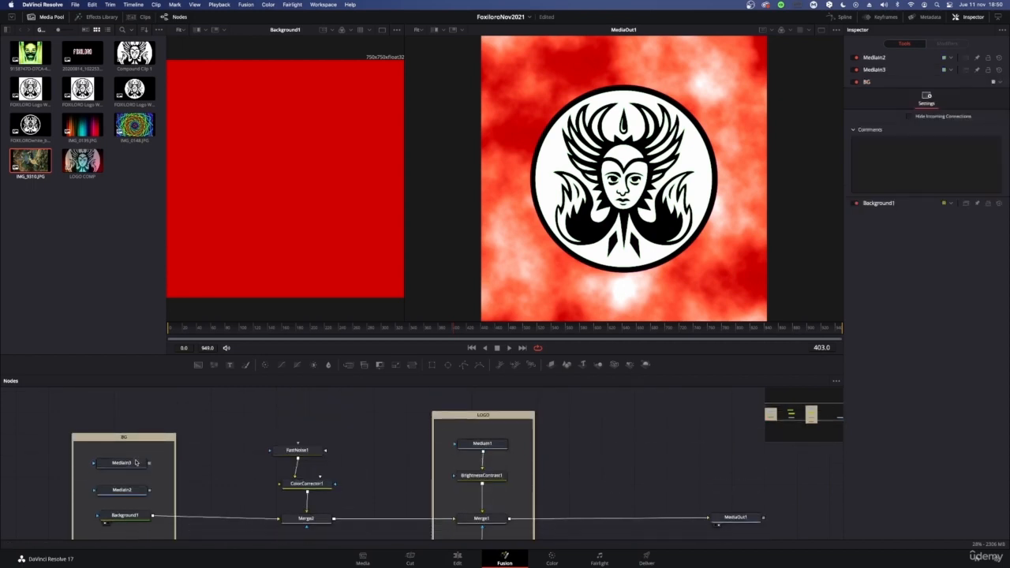
{"action": "mouse_move", "coordinate": [121, 462]}
{"action": "left_mouse_down"}
{"action": "mouse_move", "coordinate": [131, 458]}
{"action": "mouse_move", "coordinate": [134, 489]}
{"action": "mouse_move", "coordinate": [131, 462]}
{"action": "left_mouse_up"}
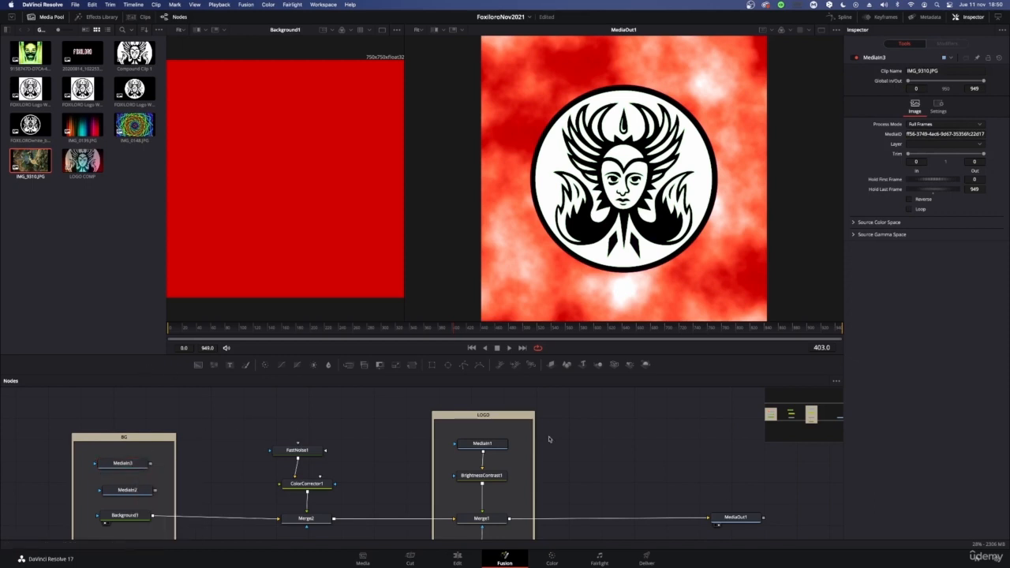
Examine the Ellipse1 mask, Merge2 and the FastNoise1 and ColorCorrector1 nodes that feed it
{"action": "scroll", "coordinate": [387, 420], "scroll_direction": "down", "scroll_amount": 2}
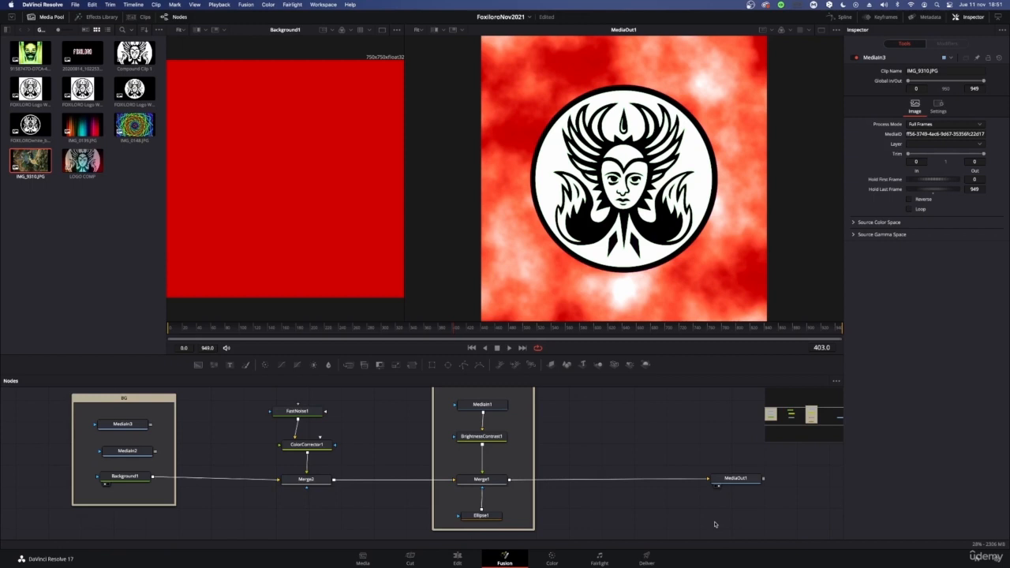
{"action": "left_click", "coordinate": [482, 522]}
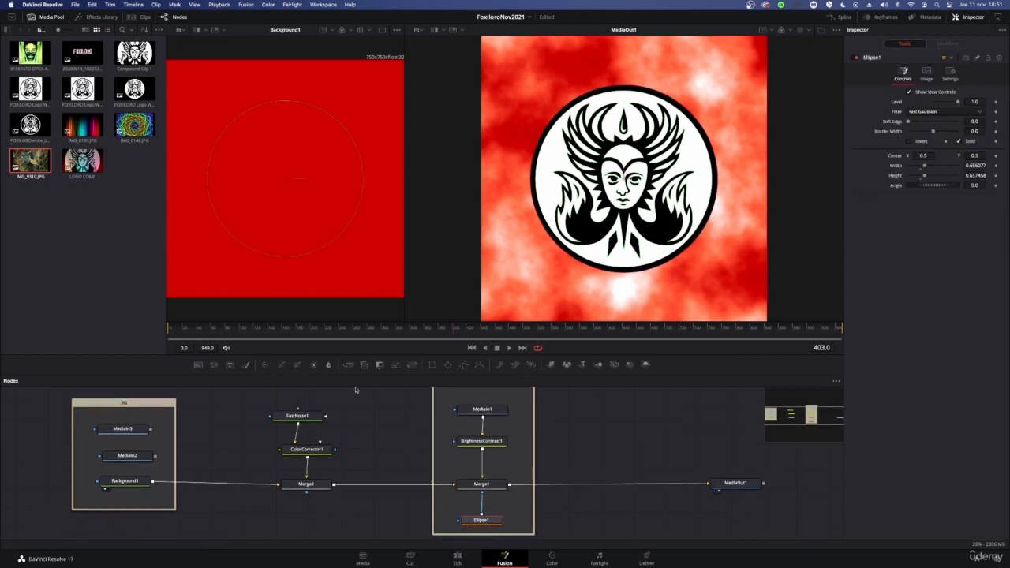
{"action": "left_click", "coordinate": [308, 484]}
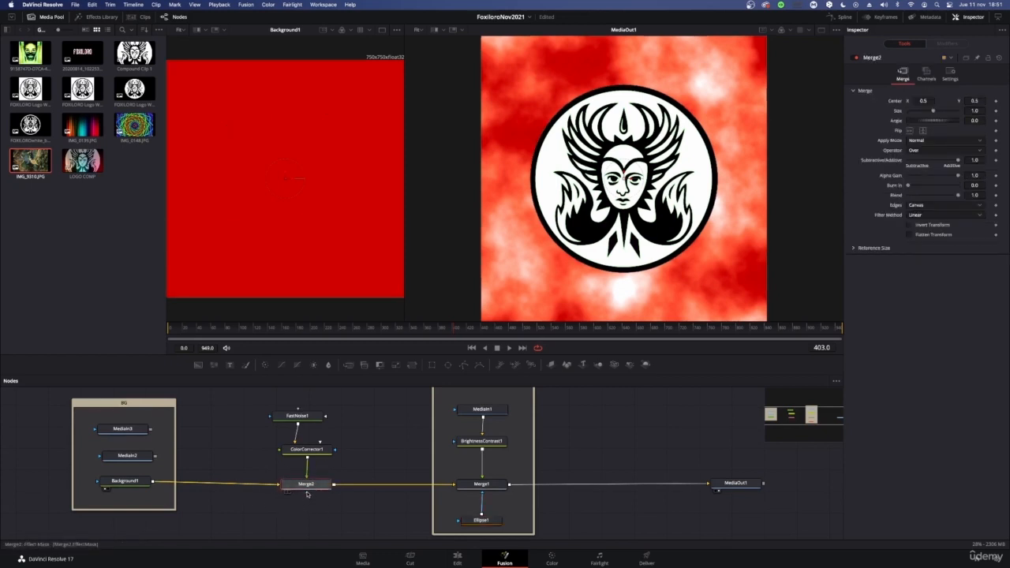
{"action": "left_click", "coordinate": [297, 416]}
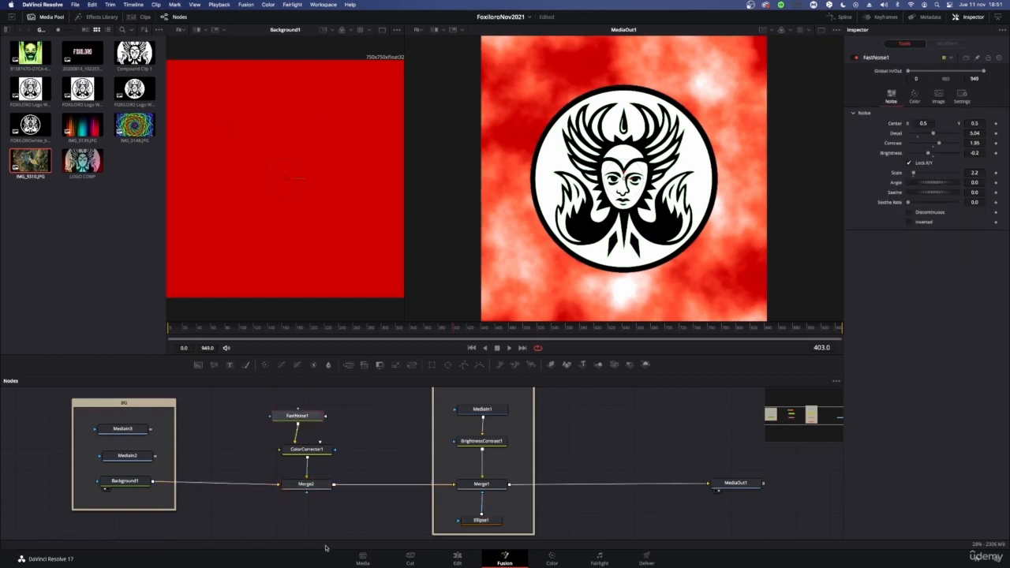
{"action": "left_click", "coordinate": [307, 484]}
{"action": "left_click_drag", "start_coordinate": [263, 405], "coordinate": [345, 463]}
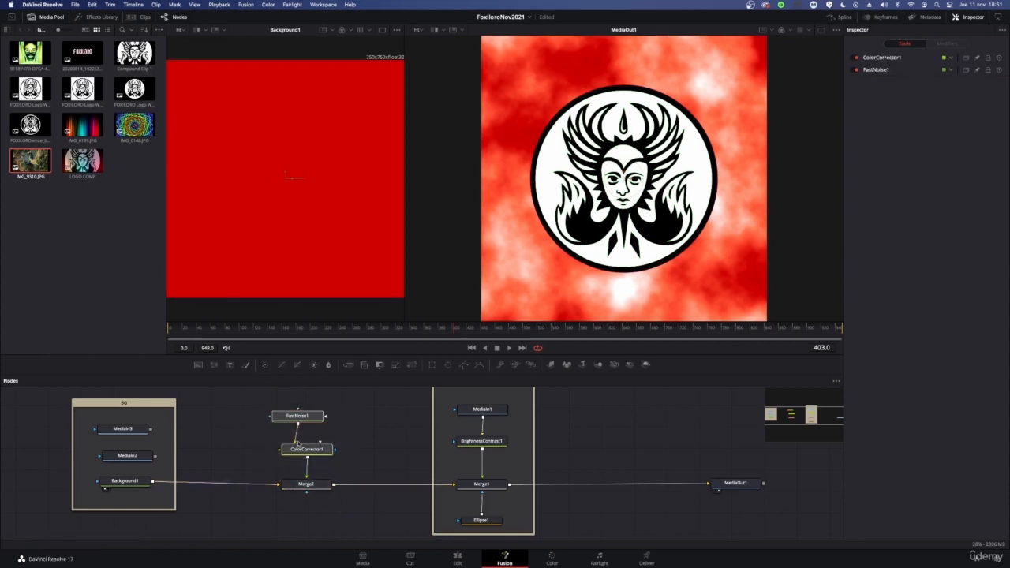
Add a new Ellipse mask node below Merge2 and connect it to Merge2's effect mask input
{"action": "left_click", "coordinate": [305, 520]}
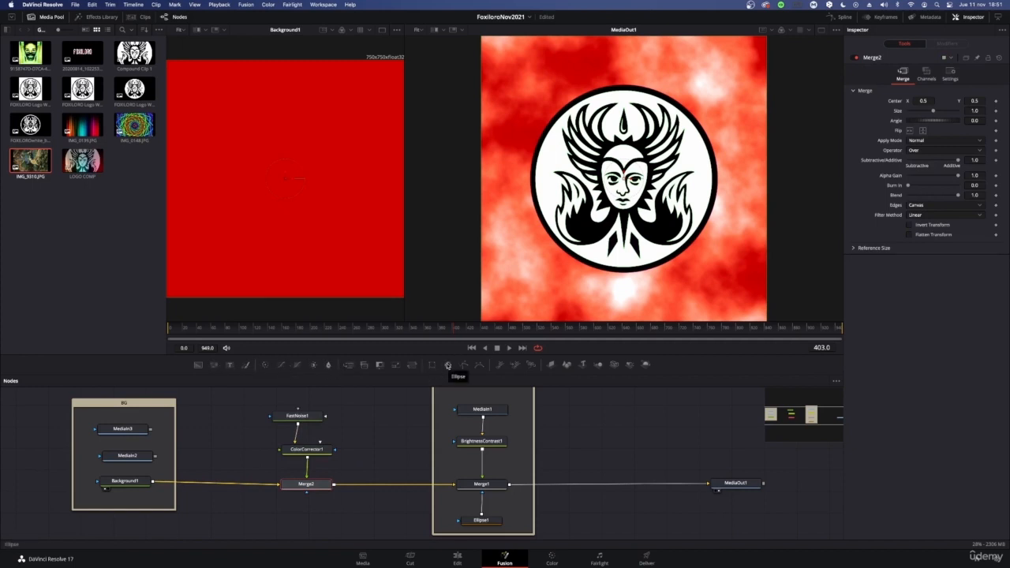
{"action": "left_click_drag", "start_coordinate": [447, 365], "coordinate": [306, 517]}
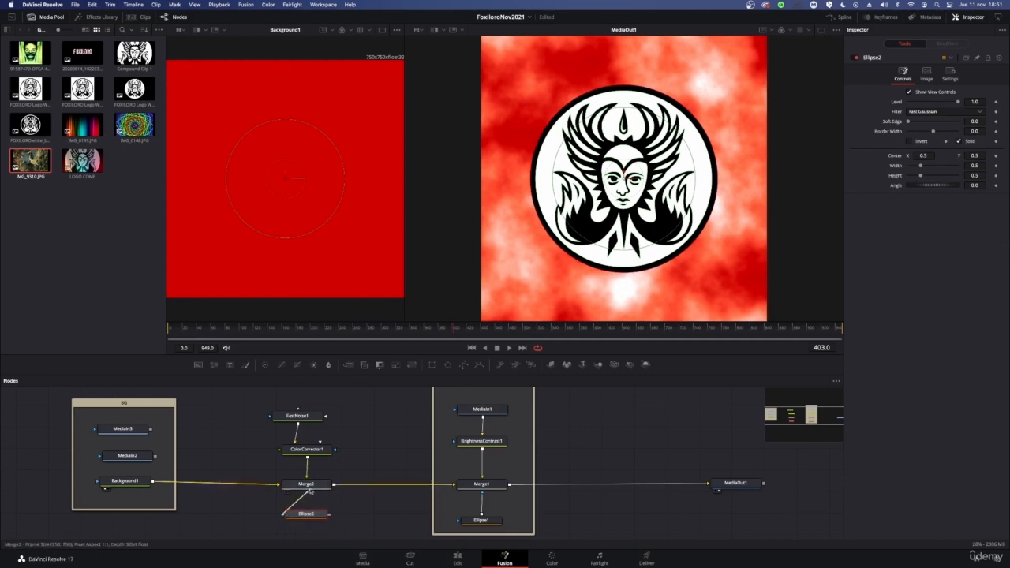
{"action": "left_click_drag", "start_coordinate": [329, 514], "coordinate": [310, 530]}
{"action": "left_click", "coordinate": [309, 516]}
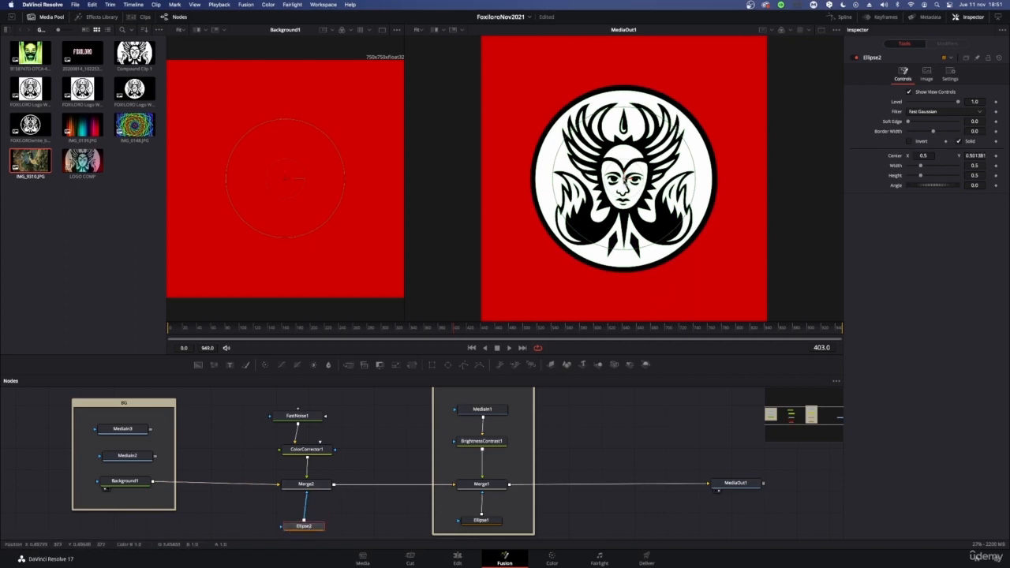
Try moving the Ellipse2 mask up and left of the logo, to a center of about 0.33, 0.81
{"action": "left_click_drag", "start_coordinate": [625, 180], "coordinate": [576, 94]}
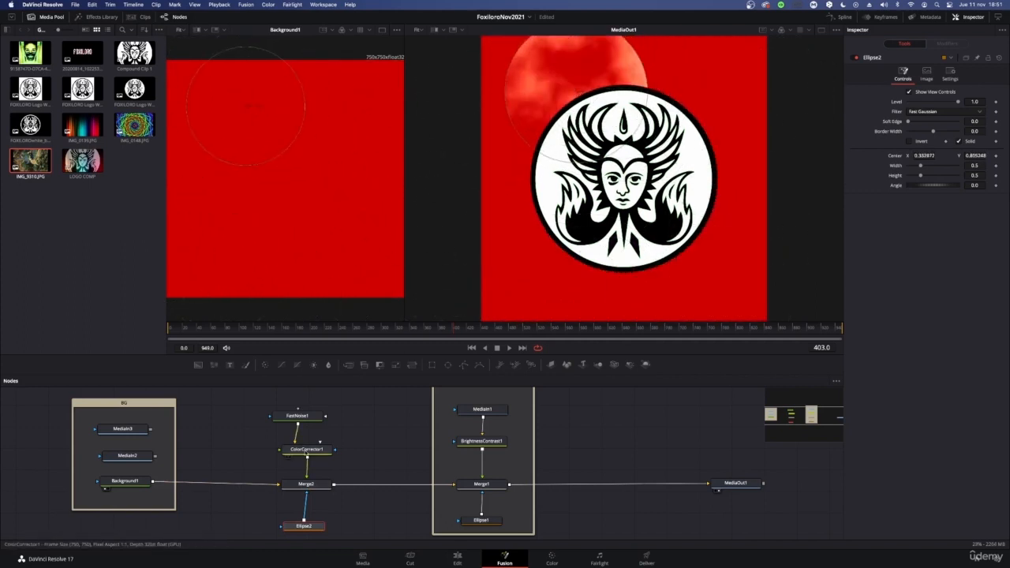
{"action": "left_click", "coordinate": [306, 449]}
{"action": "left_click", "coordinate": [298, 416]}
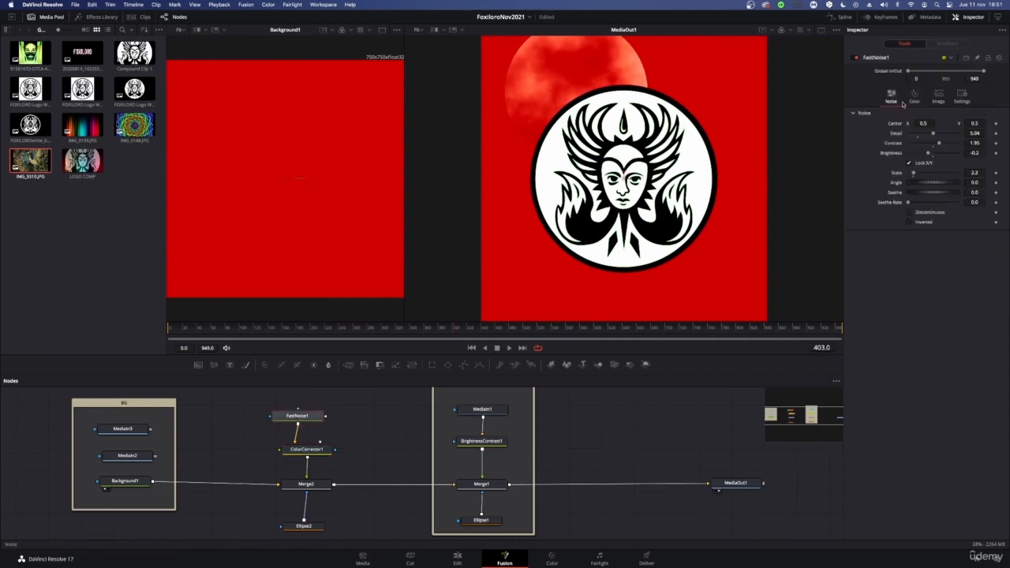
{"action": "left_click", "coordinate": [313, 526]}
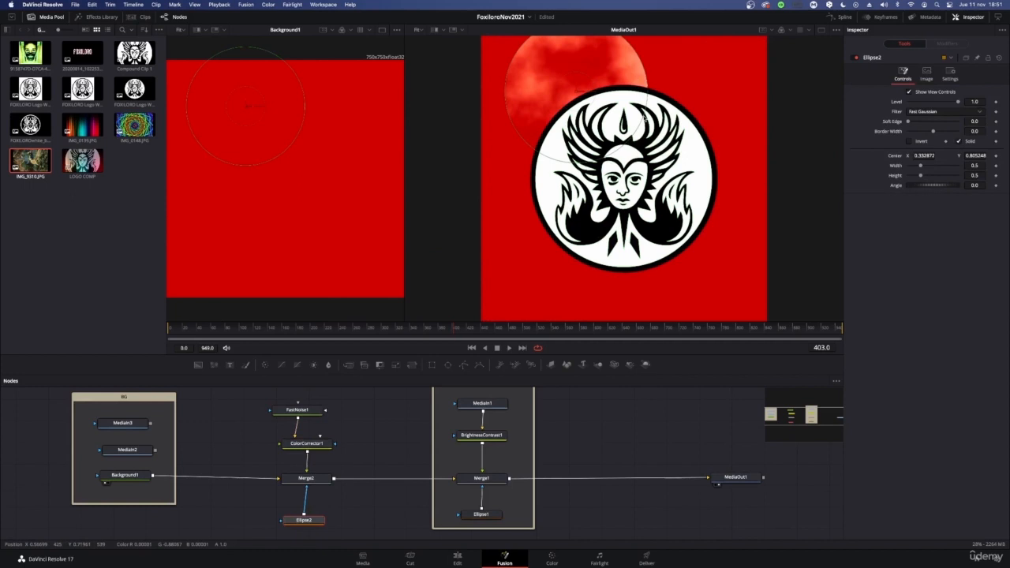
Try widening the Ellipse2 mask to about 1.81 and rotating it to about -16.7 degrees as a band across the logo
{"action": "left_click_drag", "start_coordinate": [643, 117], "coordinate": [834, 95]}
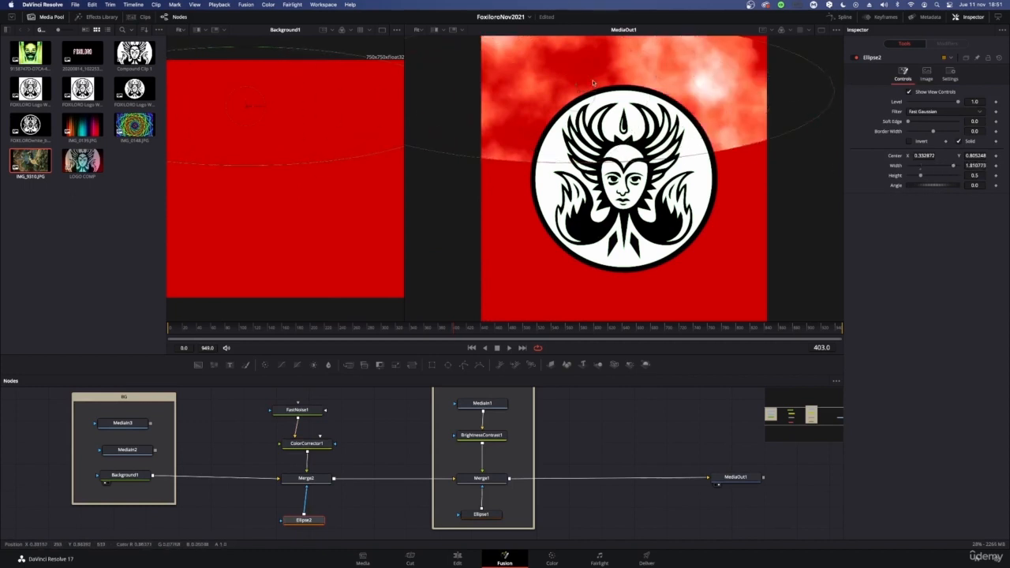
{"action": "left_click_drag", "start_coordinate": [593, 82], "coordinate": [653, 71]}
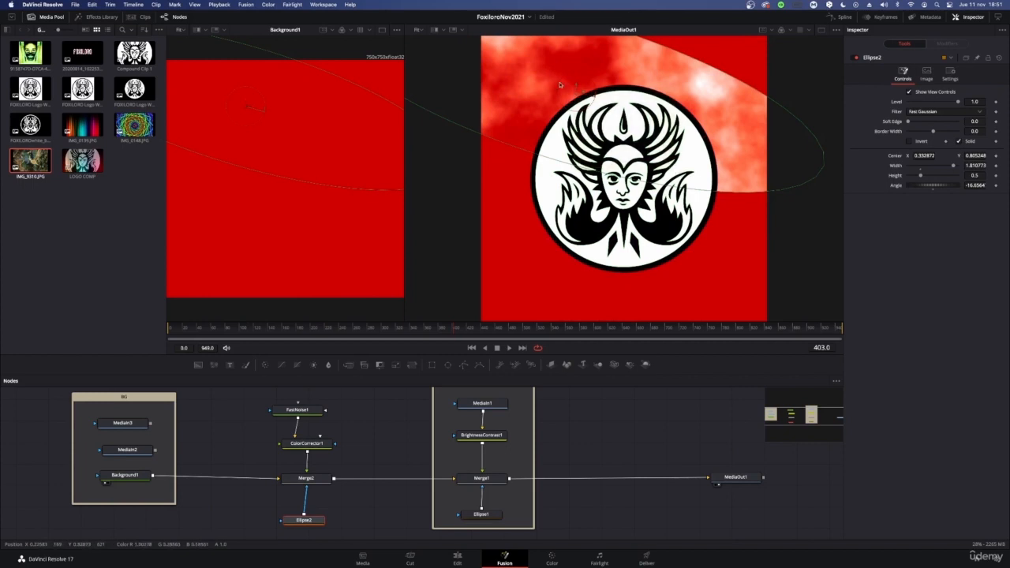
{"action": "left_click_drag", "start_coordinate": [576, 92], "coordinate": [629, 168]}
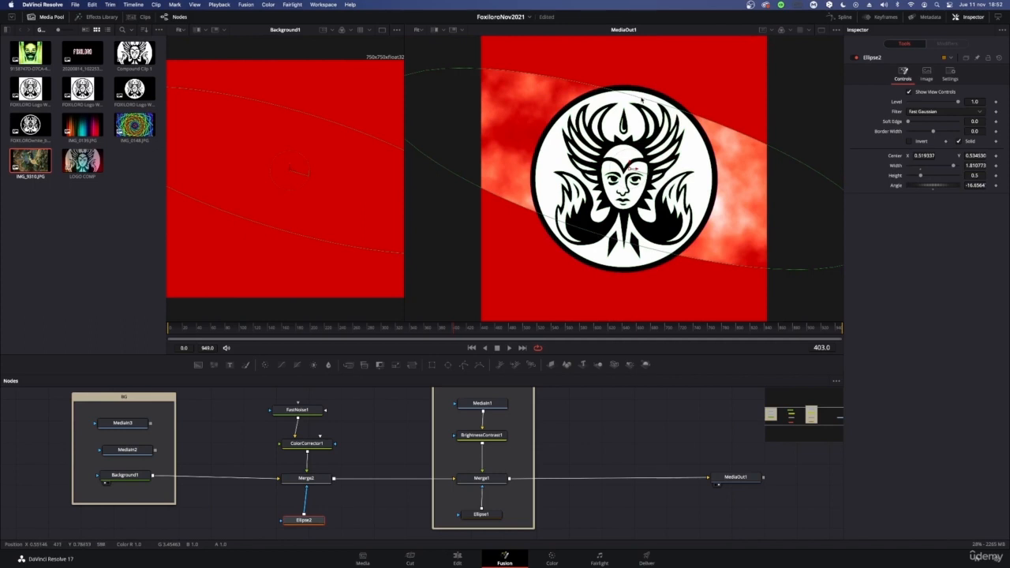
{"action": "left_click_drag", "start_coordinate": [641, 100], "coordinate": [676, 116]}
Undo the trial moves, widening and rotation of the Ellipse2 mask
{"action": "key", "text": "super+z"}
{"action": "key", "text": "super+z"}
{"action": "key", "text": "super+z"}
{"action": "key", "text": "super+z"}
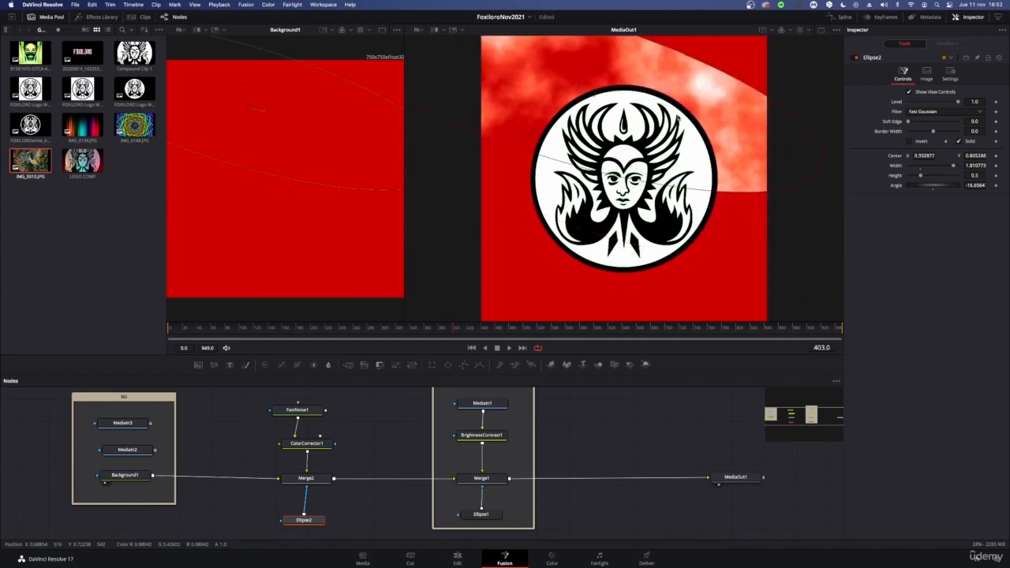
{"action": "key", "text": "super+z"}
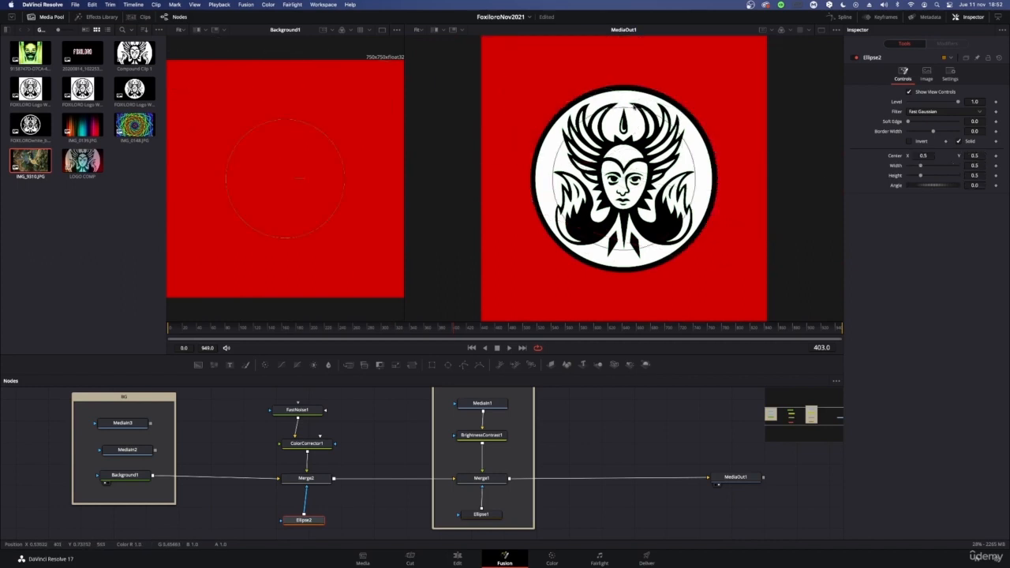
Fit the Ellipse2 mask to the logo's circle, about 0.66 wide and high and centered at about 0.503, 0.501
{"action": "left_click_drag", "start_coordinate": [631, 110], "coordinate": [627, 86]}
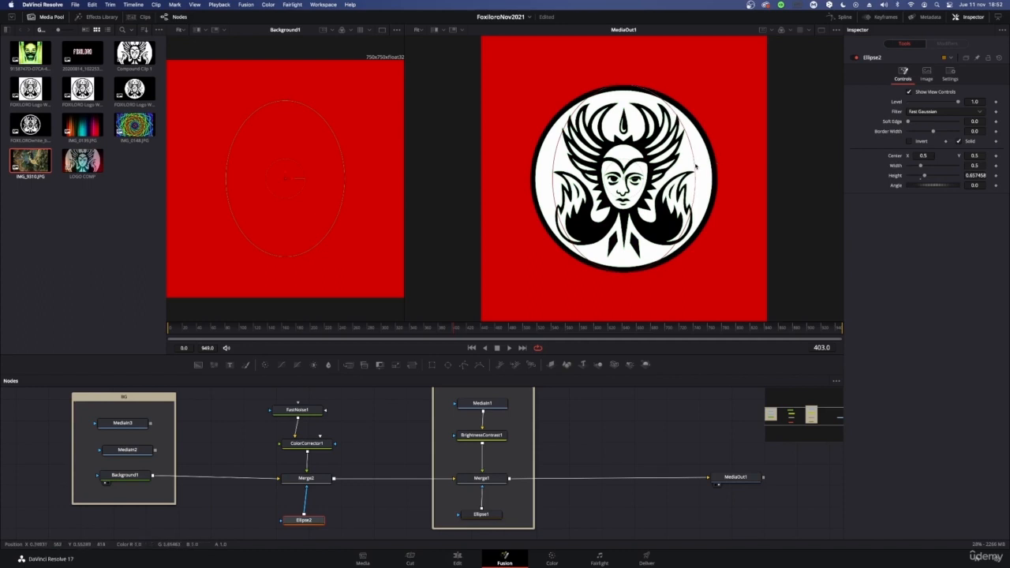
{"action": "left_click_drag", "start_coordinate": [695, 167], "coordinate": [717, 165]}
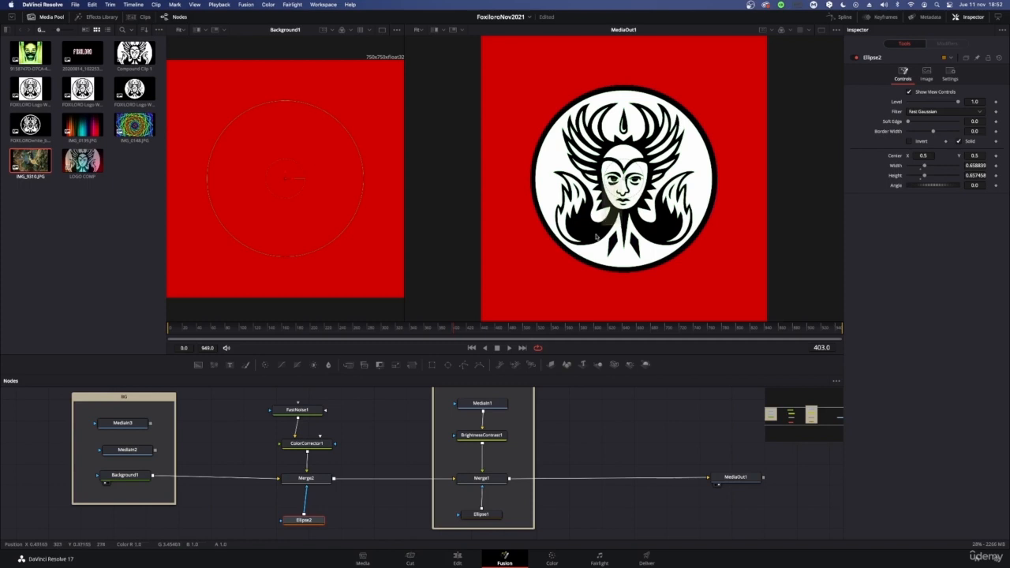
{"action": "left_click_drag", "start_coordinate": [285, 179], "coordinate": [285, 179]}
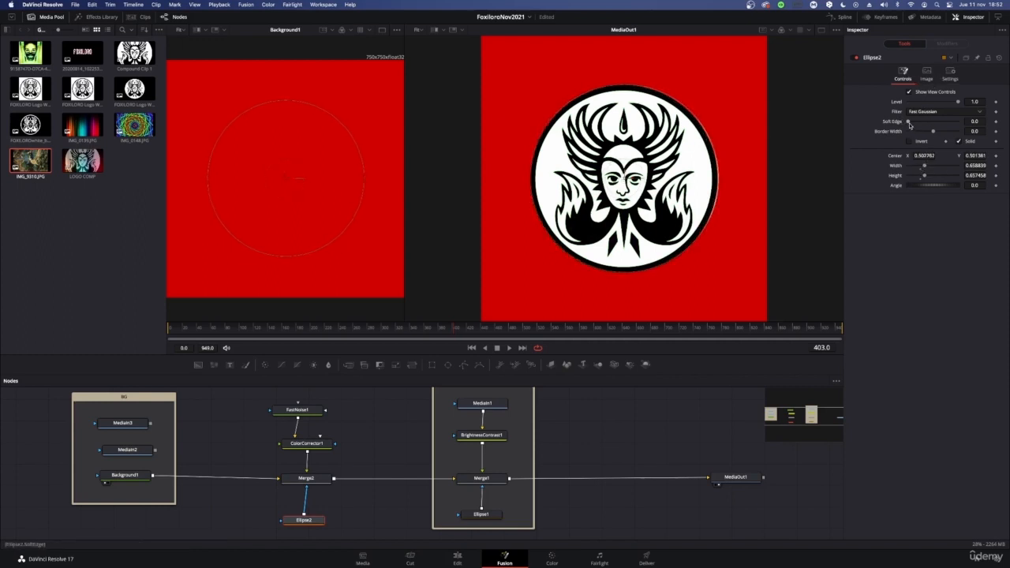
Set Ellipse2's Soft Edge and Border Width to 0.2, and enlarge the mask to about 0.91 wide by 0.82 high
{"action": "left_click_drag", "start_coordinate": [909, 123], "coordinate": [964, 126]}
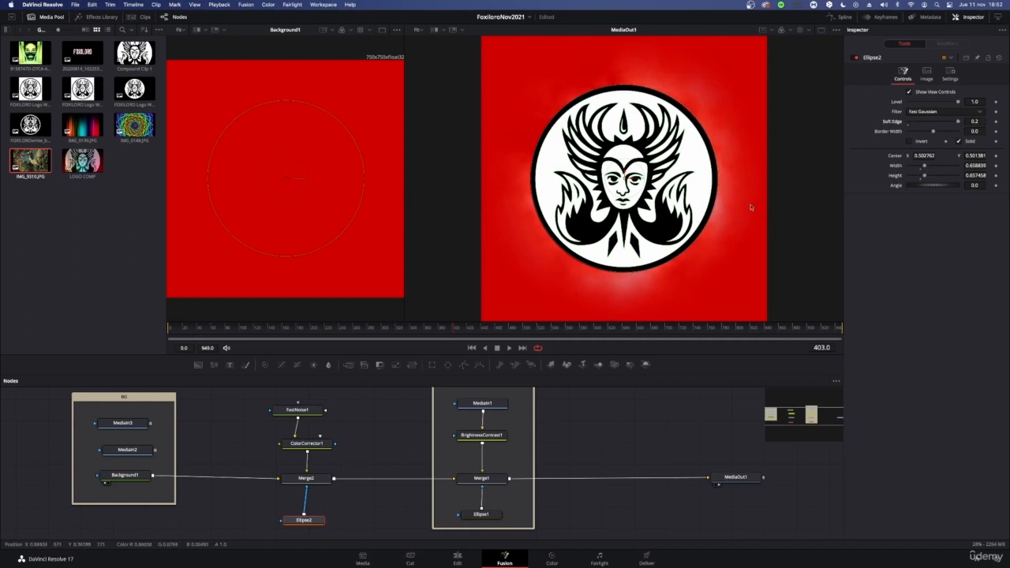
{"action": "left_click_drag", "start_coordinate": [933, 132], "coordinate": [975, 131]}
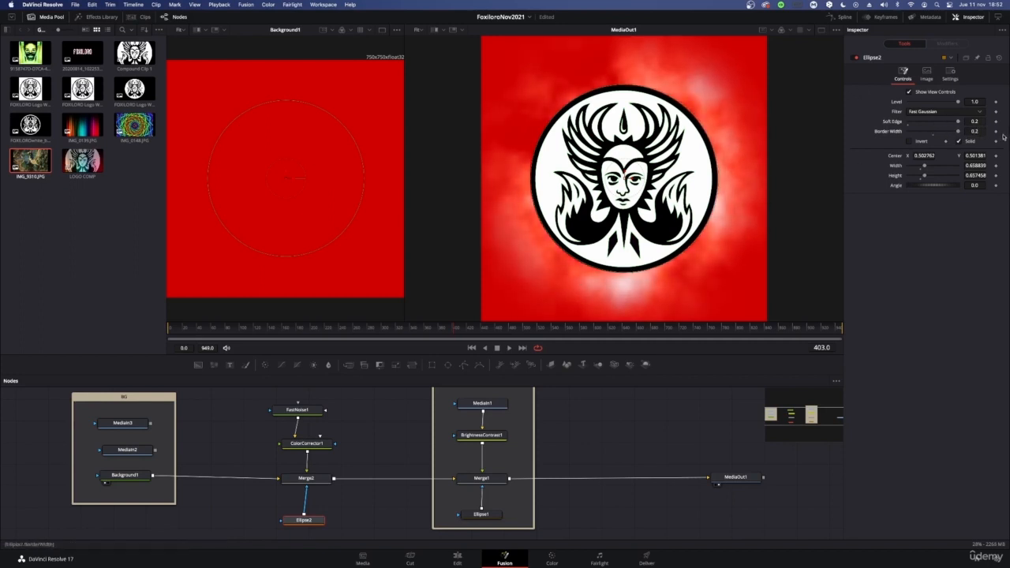
{"action": "left_click_drag", "start_coordinate": [617, 88], "coordinate": [621, 67]}
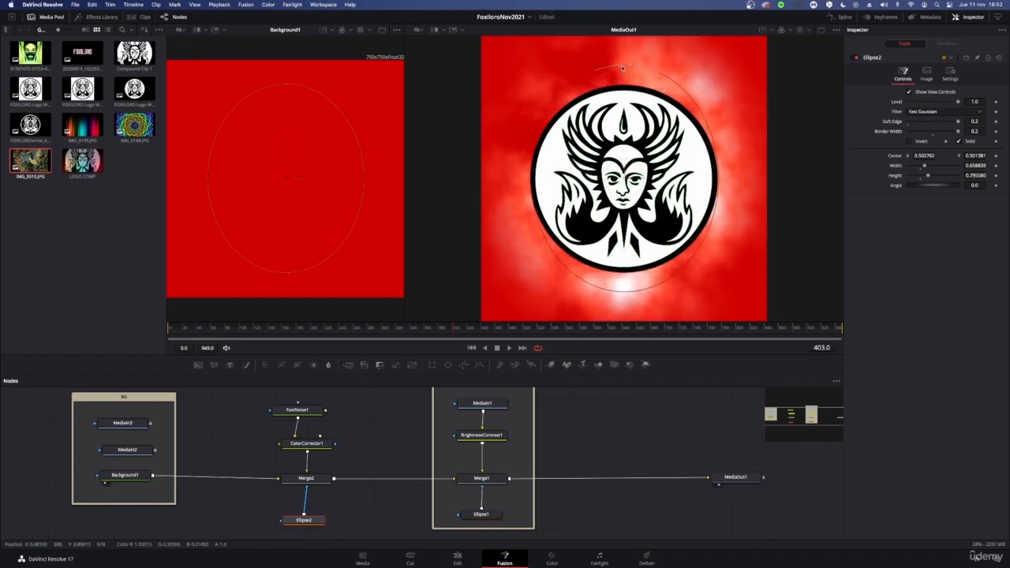
{"action": "left_click_drag", "start_coordinate": [715, 183], "coordinate": [754, 189]}
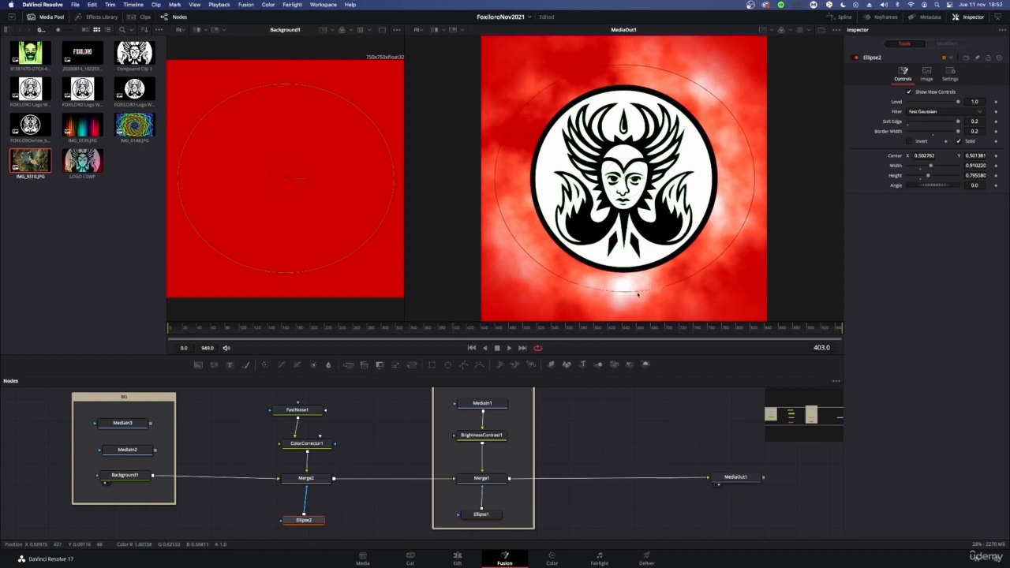
{"action": "left_click_drag", "start_coordinate": [637, 294], "coordinate": [637, 298]}
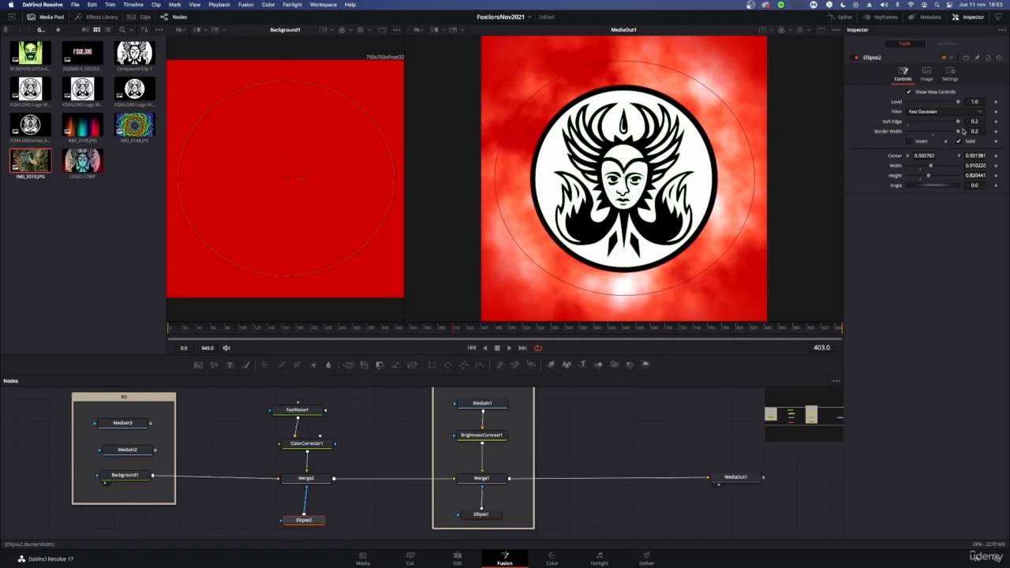
Try Color Dodge as Merge1's Apply Mode, and switch it to Hue
{"action": "left_click", "coordinate": [482, 479]}
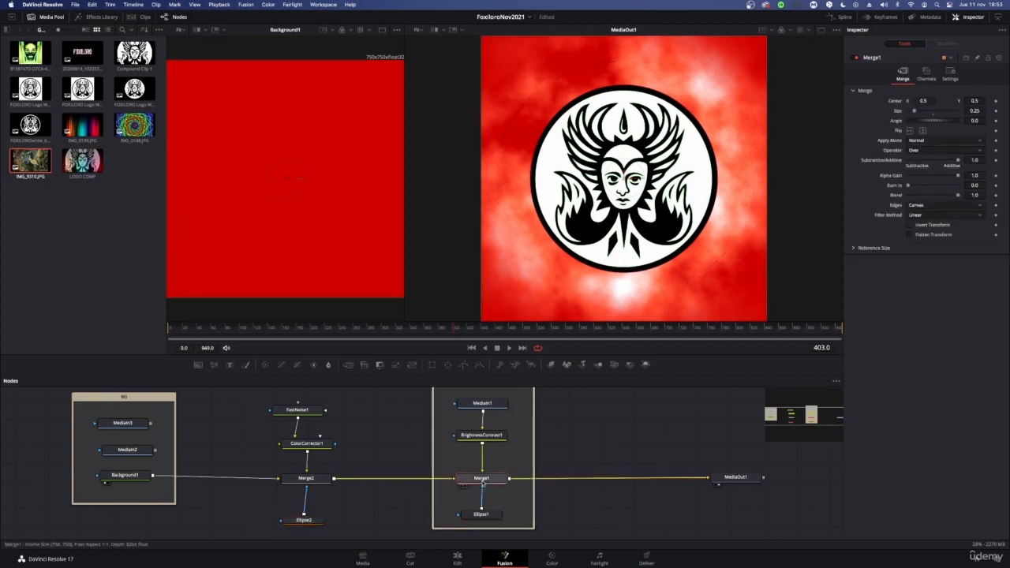
{"action": "left_click", "coordinate": [931, 143]}
{"action": "left_click", "coordinate": [921, 196]}
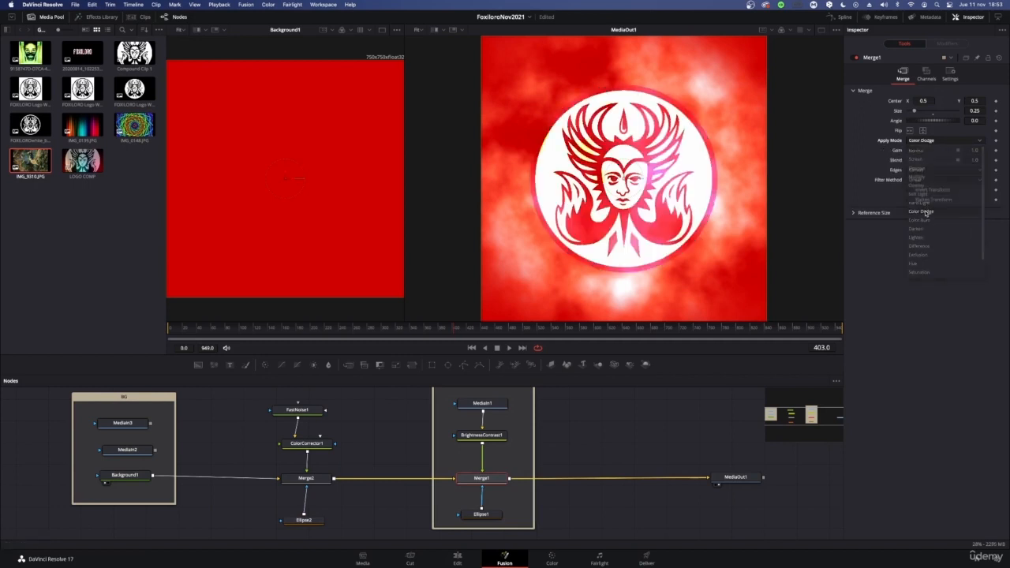
{"action": "left_click", "coordinate": [933, 142]}
{"action": "left_click", "coordinate": [947, 262]}
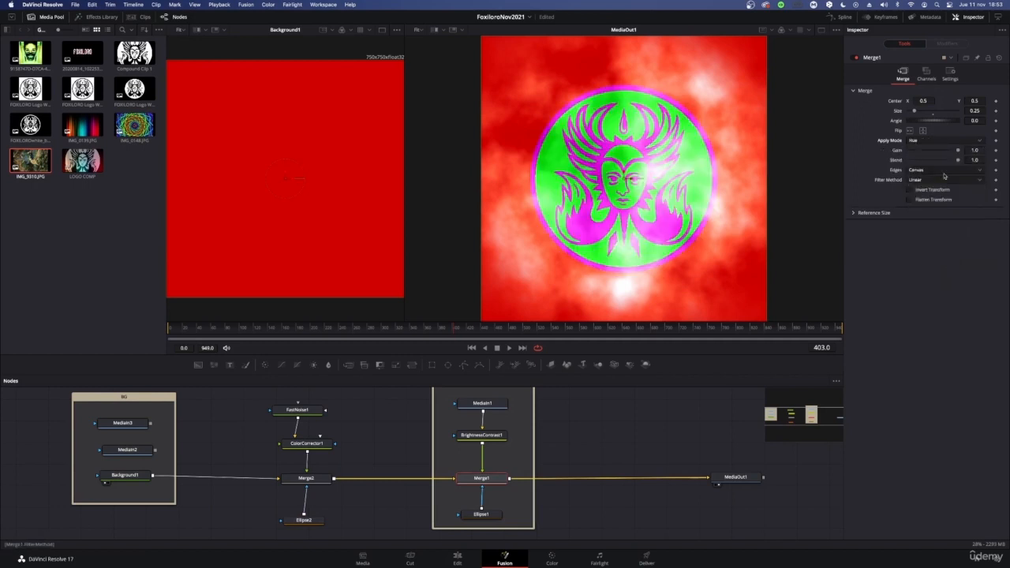
Try Hard Light as Merge1's Apply Mode and check the composite in the Edit page timeline before returning to Fusion
{"action": "left_click", "coordinate": [943, 140]}
{"action": "left_click", "coordinate": [920, 203]}
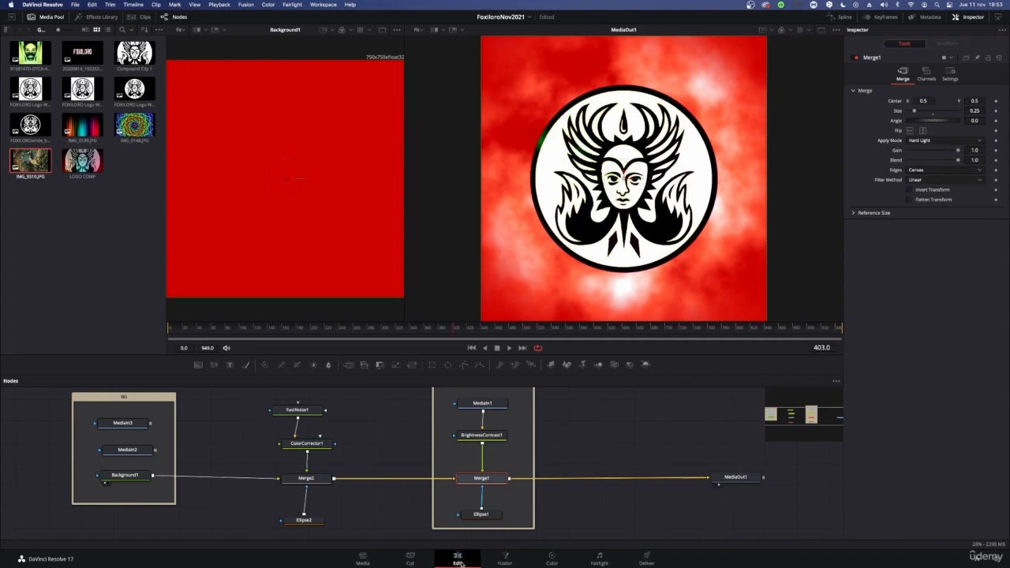
{"action": "left_click", "coordinate": [457, 559]}
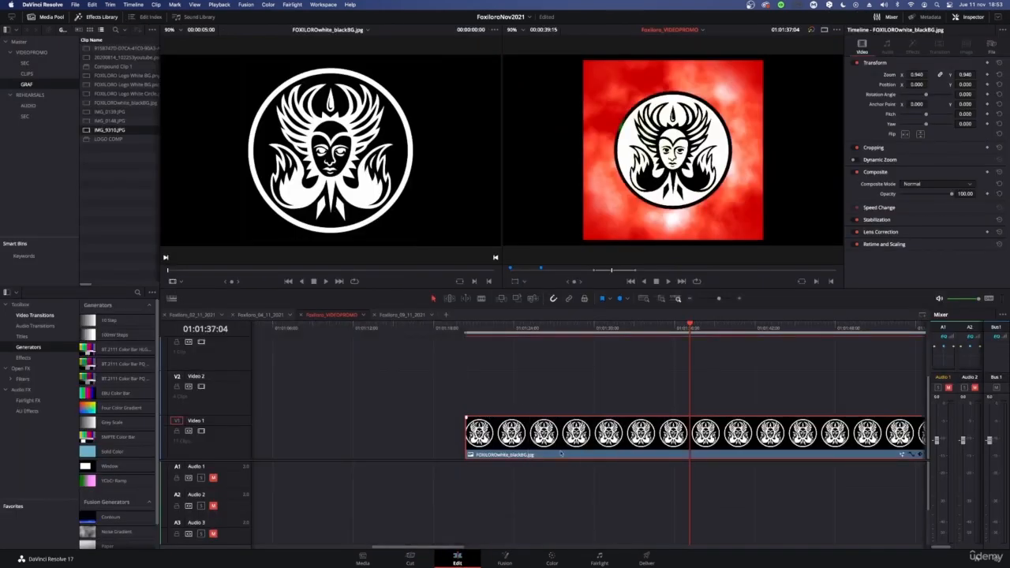
{"action": "left_click_drag", "start_coordinate": [457, 365], "coordinate": [597, 376]}
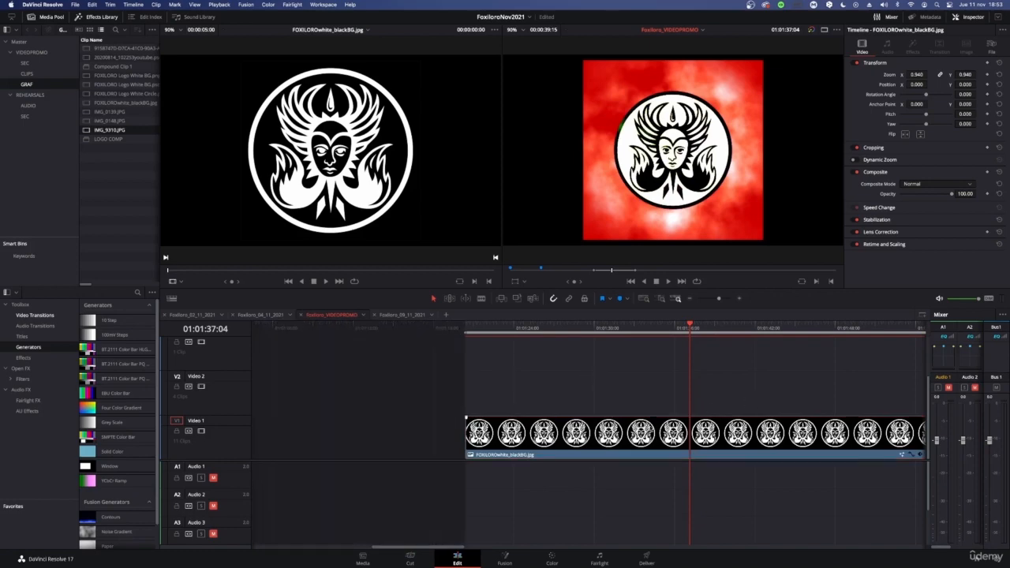
{"action": "left_click", "coordinate": [504, 558]}
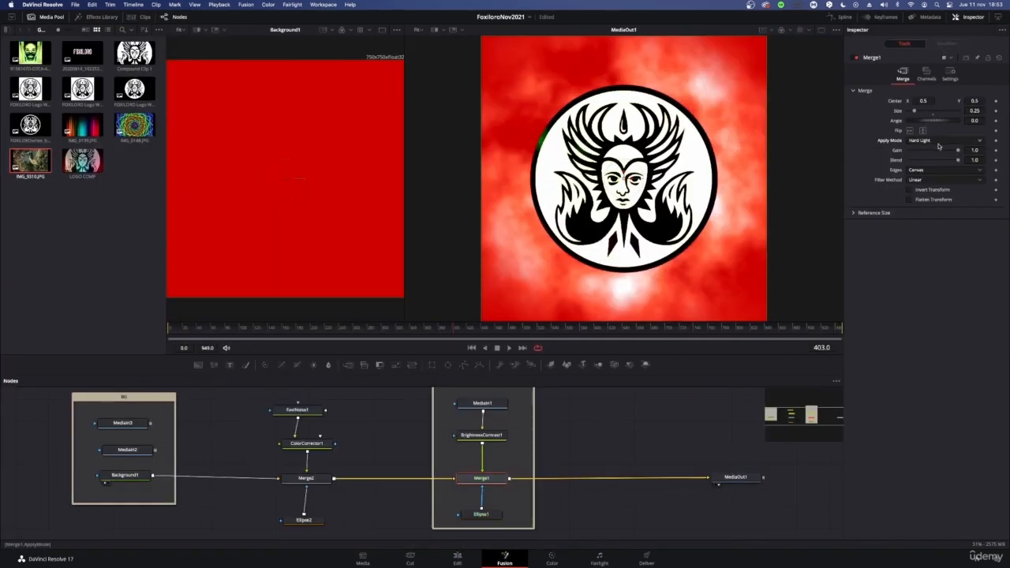
Switch Merge1's Apply Mode to Normal, and try Darken instead
{"action": "left_click", "coordinate": [944, 139]}
{"action": "left_click", "coordinate": [919, 151]}
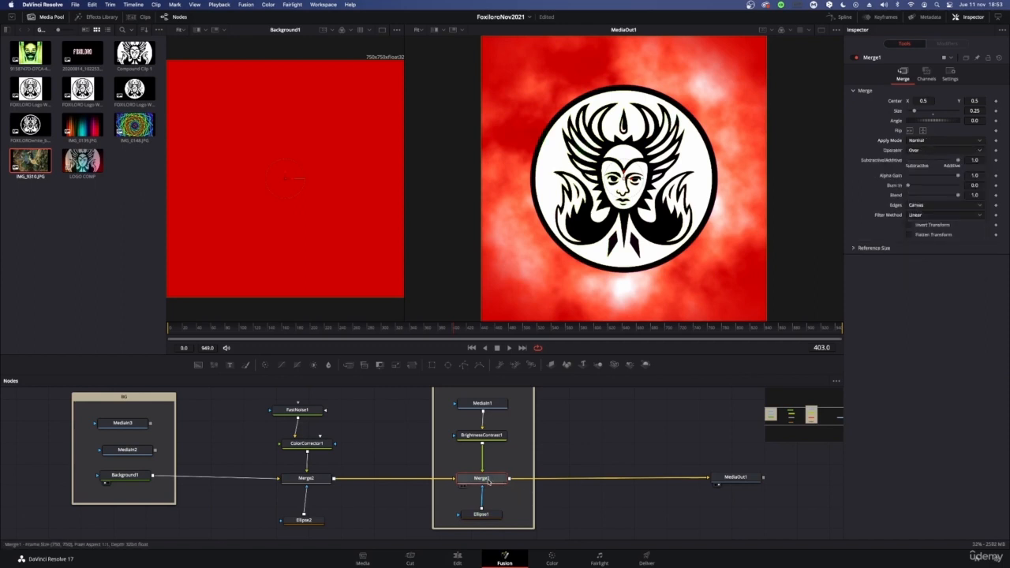
{"action": "scroll", "coordinate": [488, 481], "scroll_direction": "up", "scroll_amount": 1}
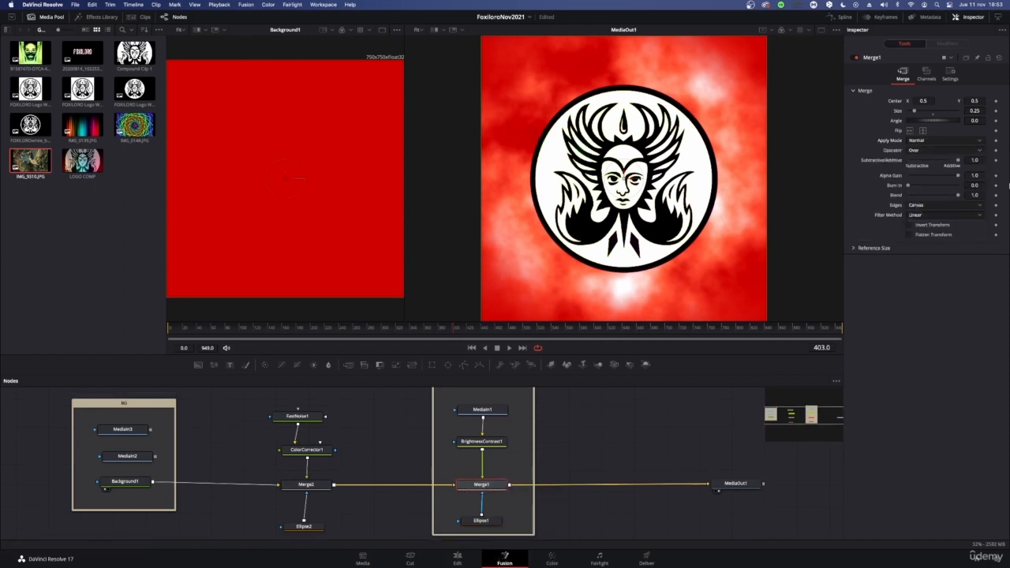
{"action": "left_click", "coordinate": [953, 139]}
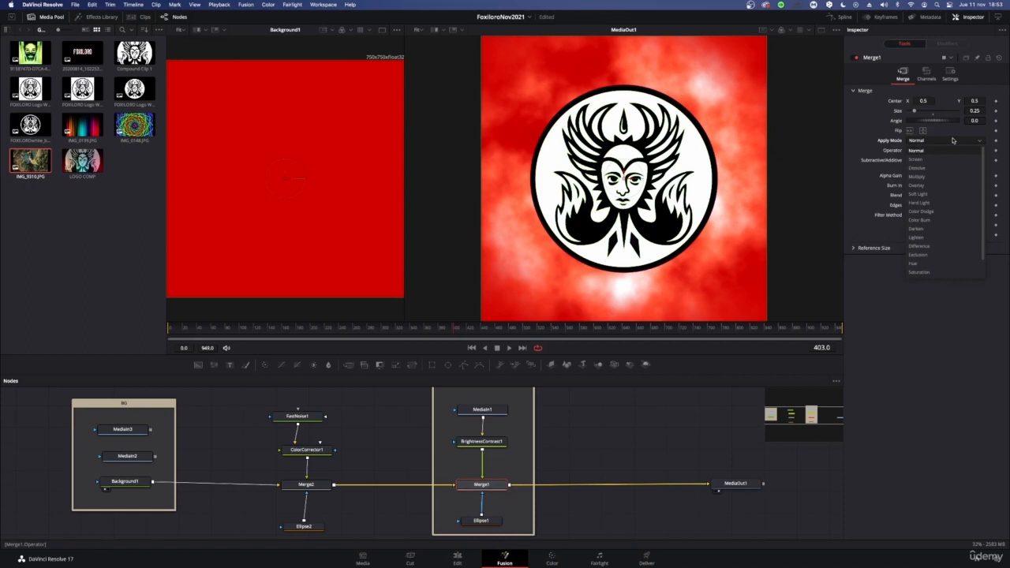
{"action": "left_click", "coordinate": [933, 229]}
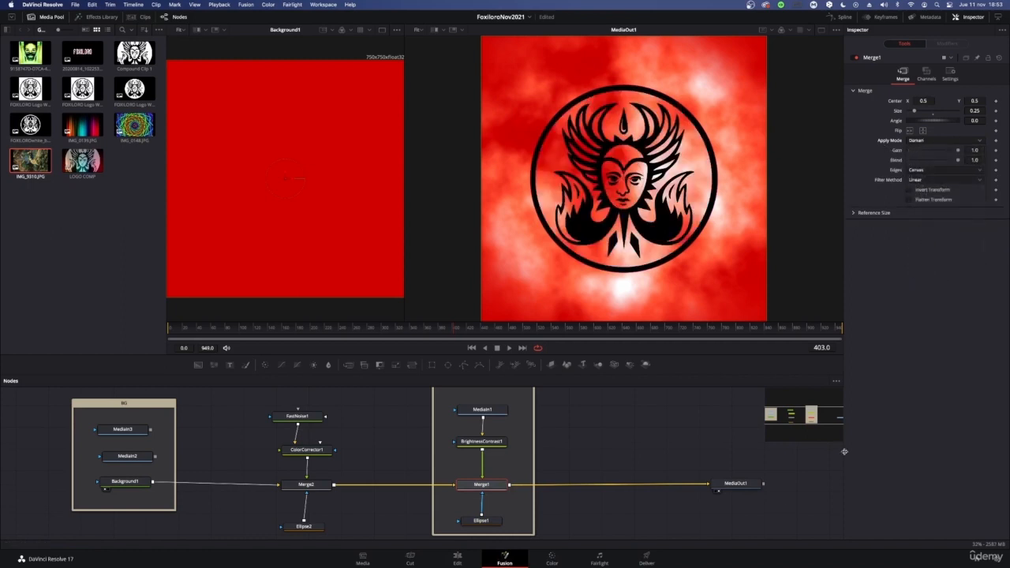
{"action": "scroll", "coordinate": [413, 442], "scroll_direction": "up", "scroll_amount": 3}
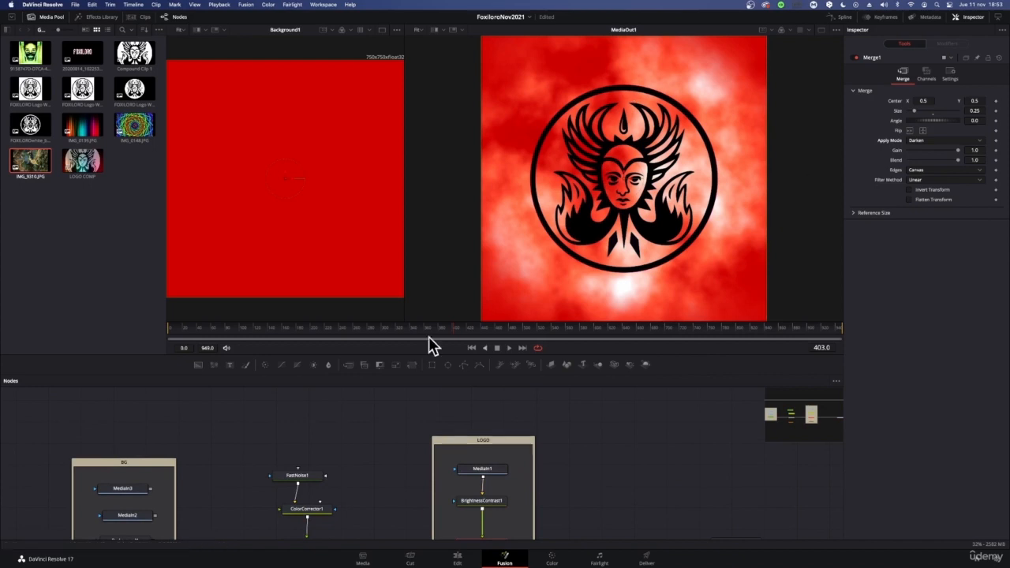
Review the settings of MediaIn1, BrightnessContrast1, Merge1 and Ellipse1 in the LOGO underlay
{"action": "scroll", "coordinate": [474, 441], "scroll_direction": "down", "scroll_amount": 2}
{"action": "left_click", "coordinate": [483, 435]}
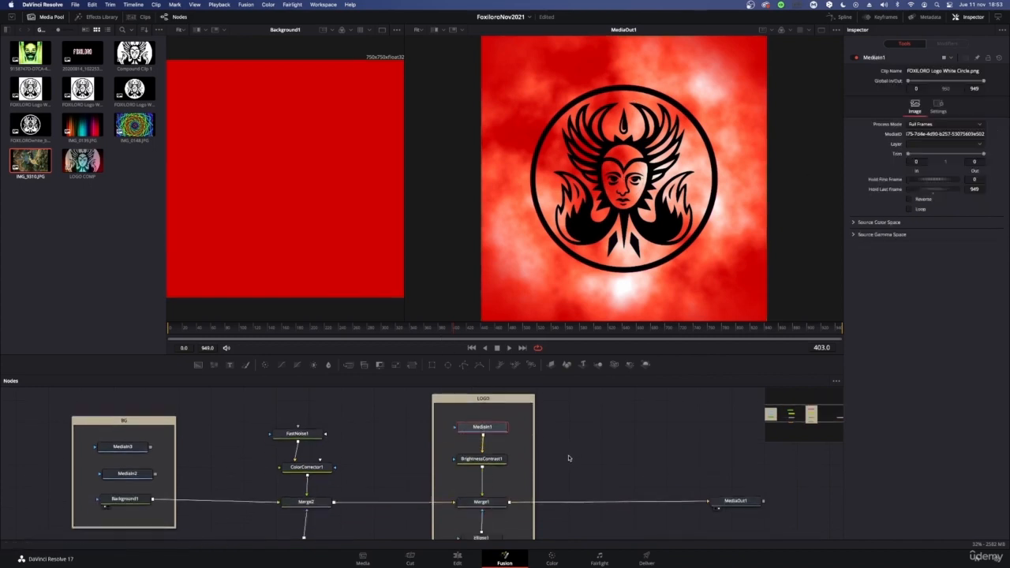
{"action": "left_click", "coordinate": [481, 467]}
{"action": "scroll", "coordinate": [478, 473], "scroll_direction": "down", "scroll_amount": 2}
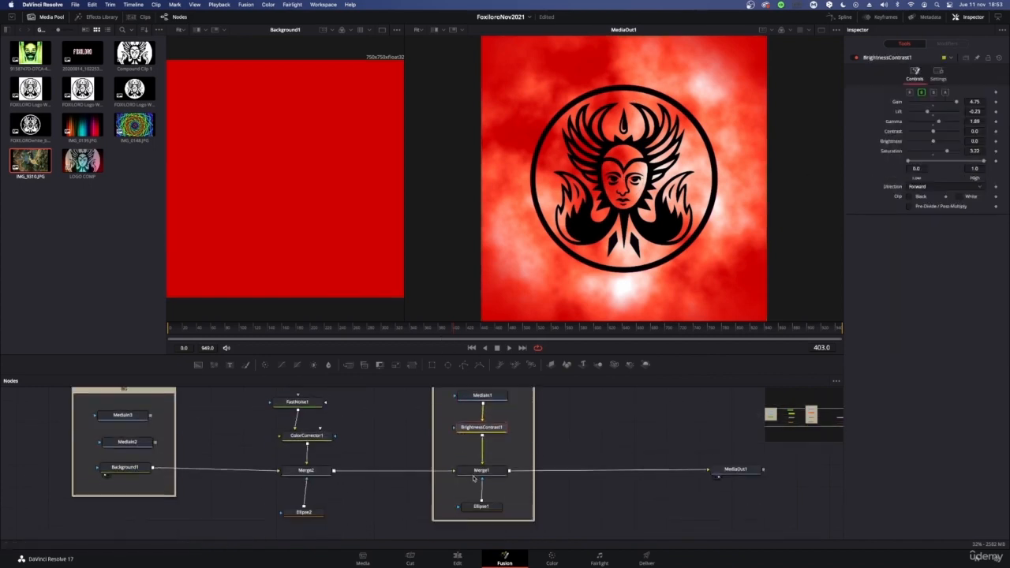
{"action": "left_click", "coordinate": [481, 470]}
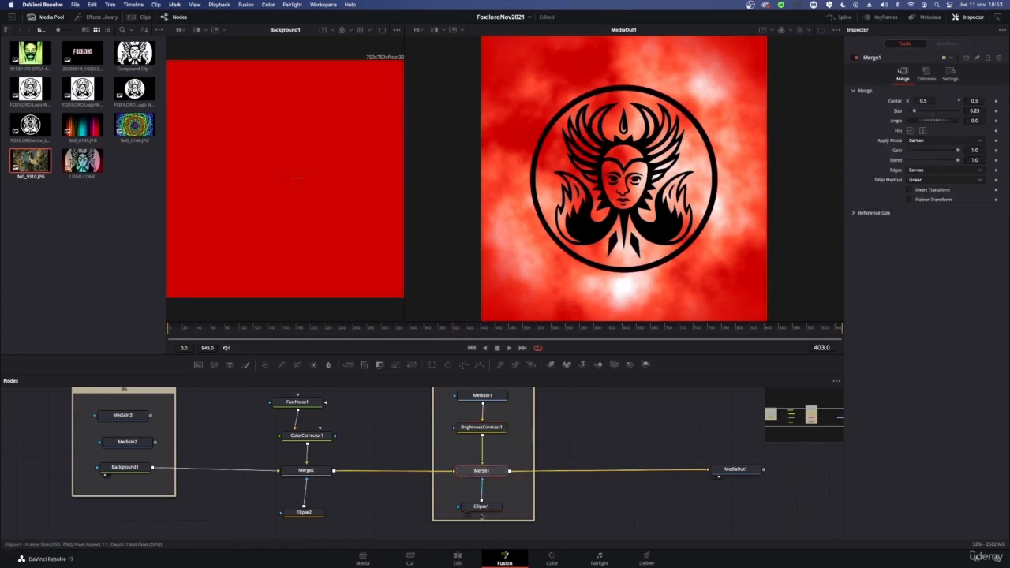
{"action": "left_click", "coordinate": [471, 509]}
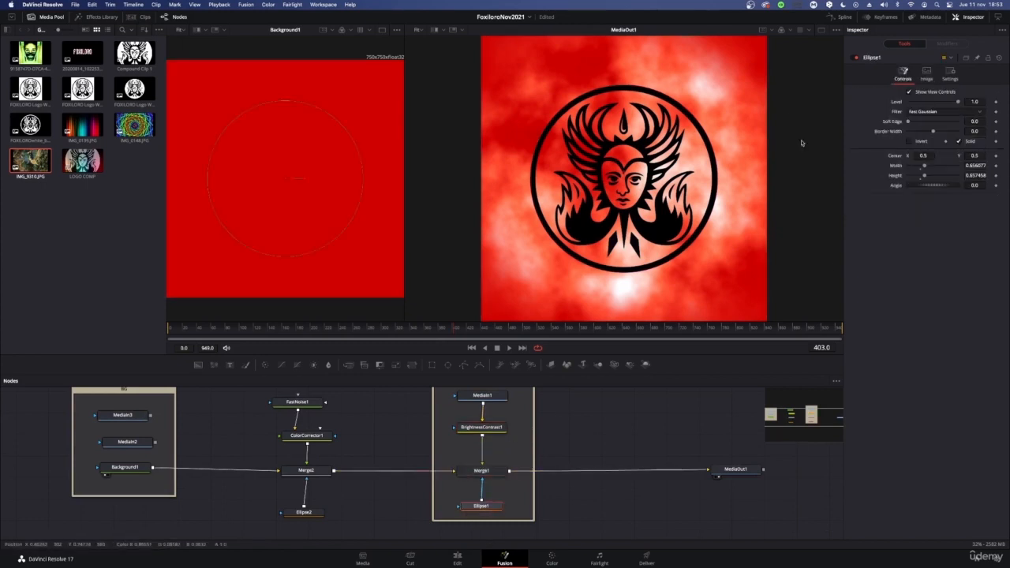
Set Merge1's Apply Mode to Normal
{"action": "left_click", "coordinate": [481, 470]}
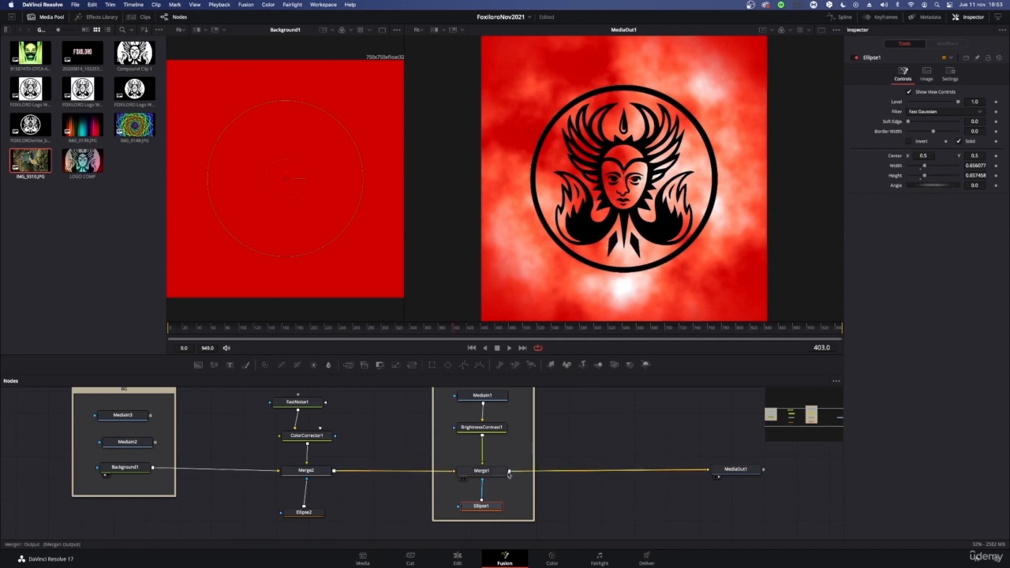
{"action": "scroll", "coordinate": [505, 474], "scroll_direction": "up", "scroll_amount": 1}
{"action": "left_click", "coordinate": [967, 139]}
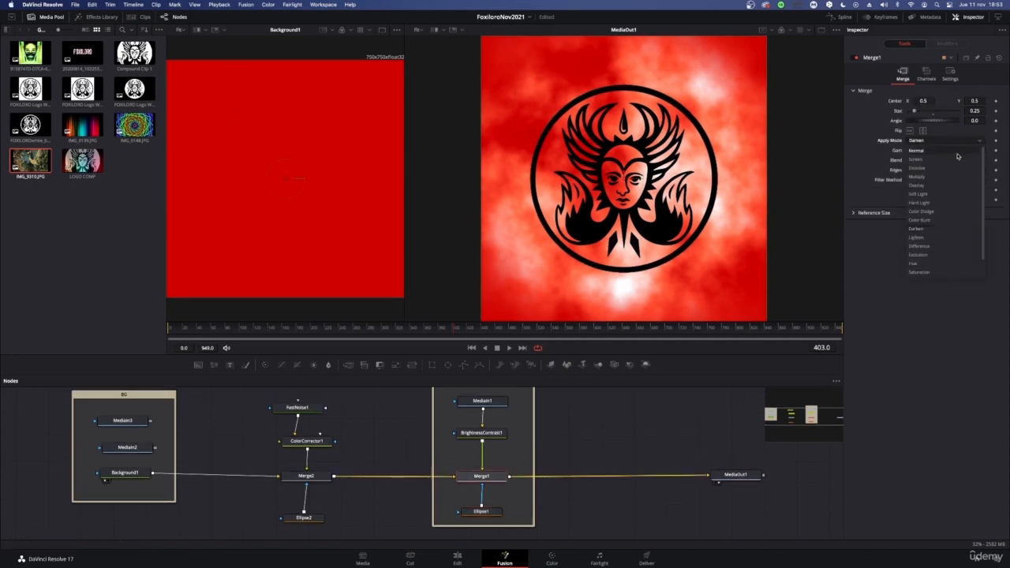
{"action": "left_click", "coordinate": [927, 154]}
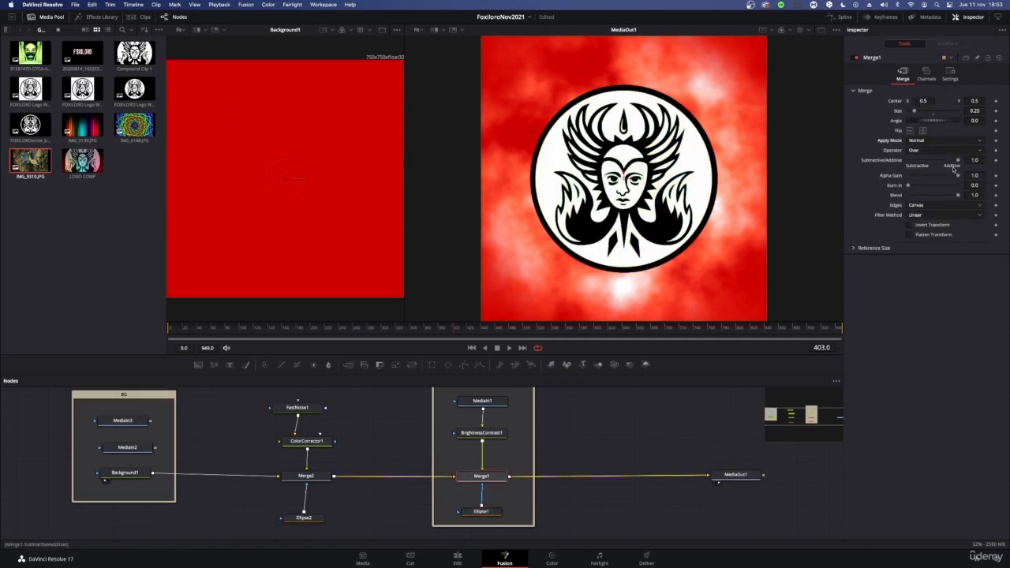
Review the Ellipse1, Merge1 and Merge2 settings, the BG underlay's nodes and the overall node layout
{"action": "left_click", "coordinate": [481, 512]}
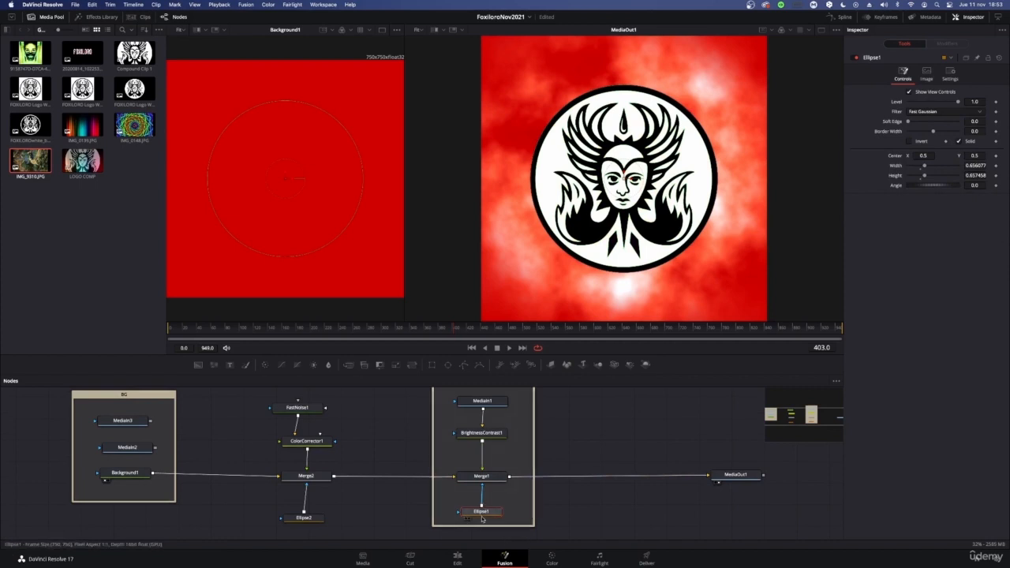
{"action": "left_click", "coordinate": [490, 478]}
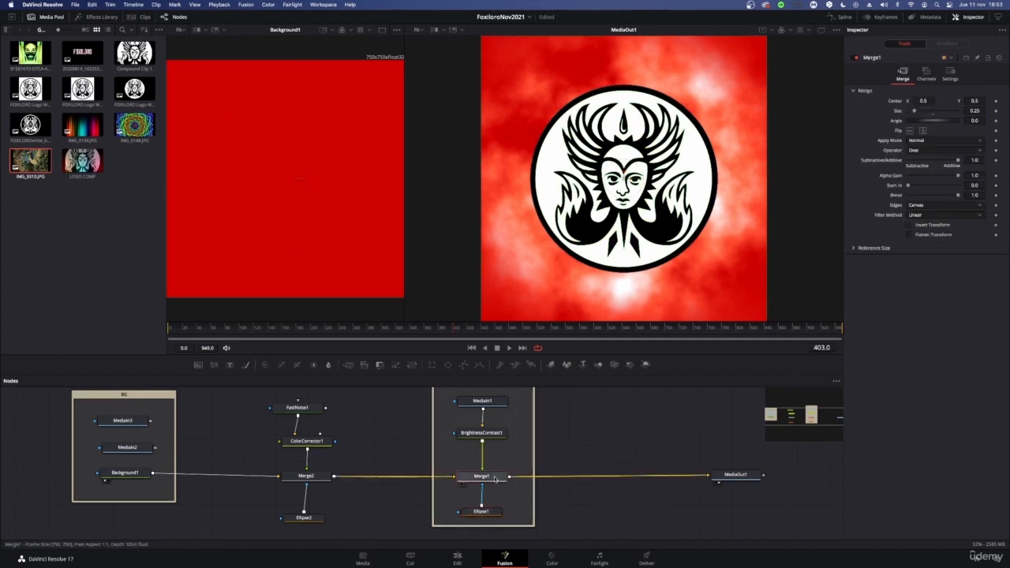
{"action": "left_click", "coordinate": [306, 476]}
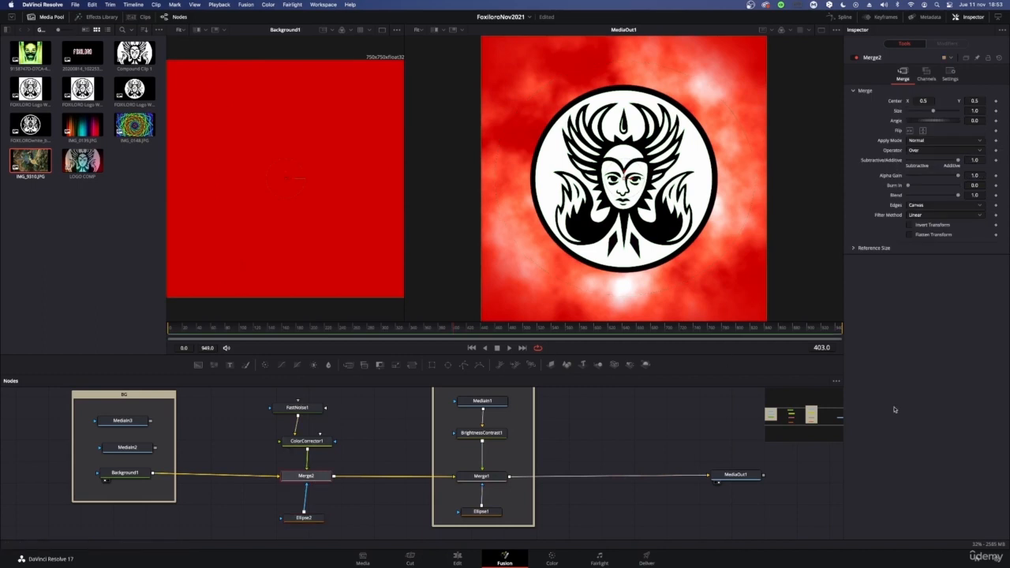
{"action": "scroll", "coordinate": [508, 419], "scroll_direction": "up", "scroll_amount": 2}
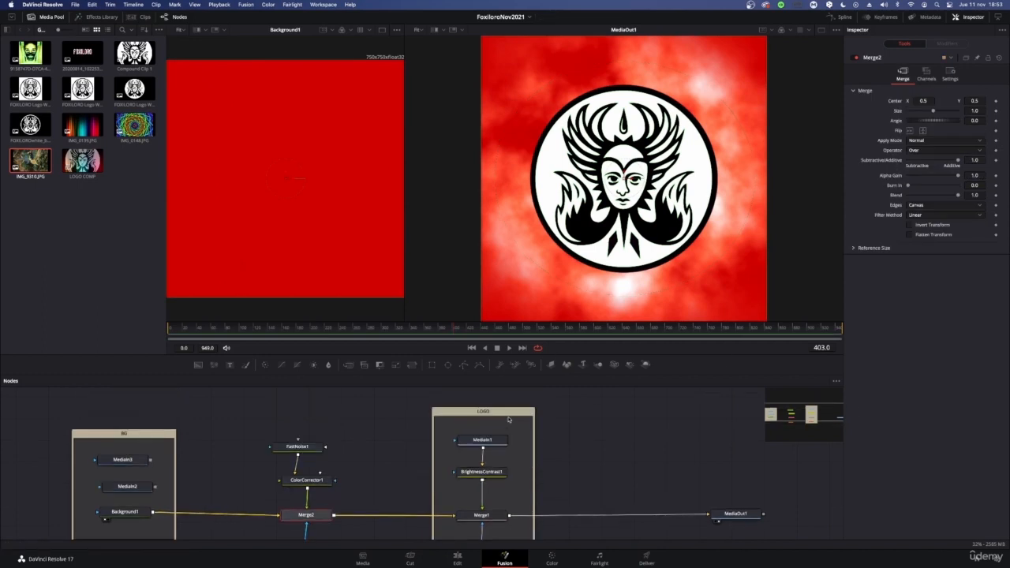
{"action": "scroll", "coordinate": [508, 419], "scroll_direction": "down", "scroll_amount": 2}
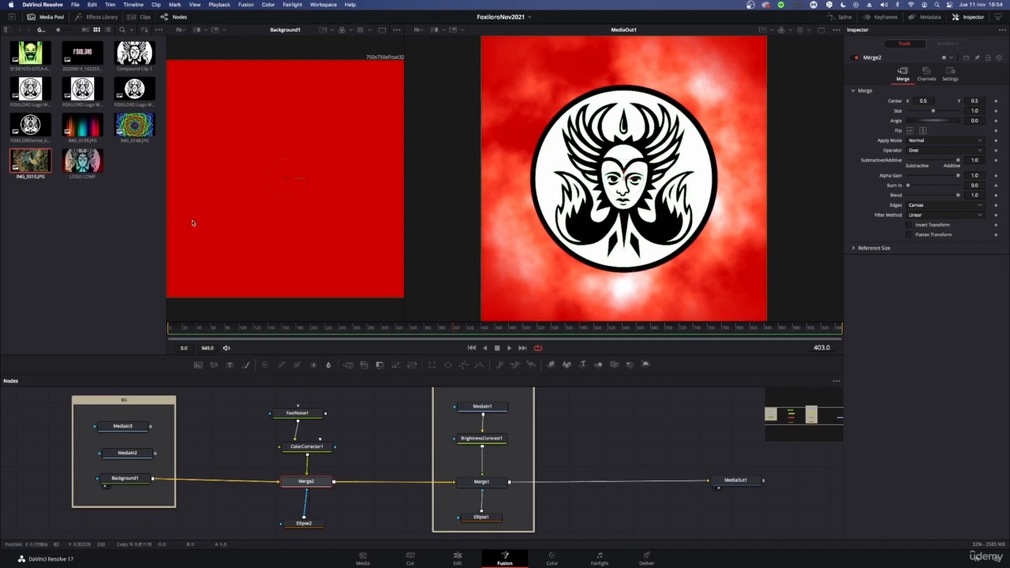
{"action": "scroll", "coordinate": [397, 466], "scroll_direction": "up", "scroll_amount": 2}
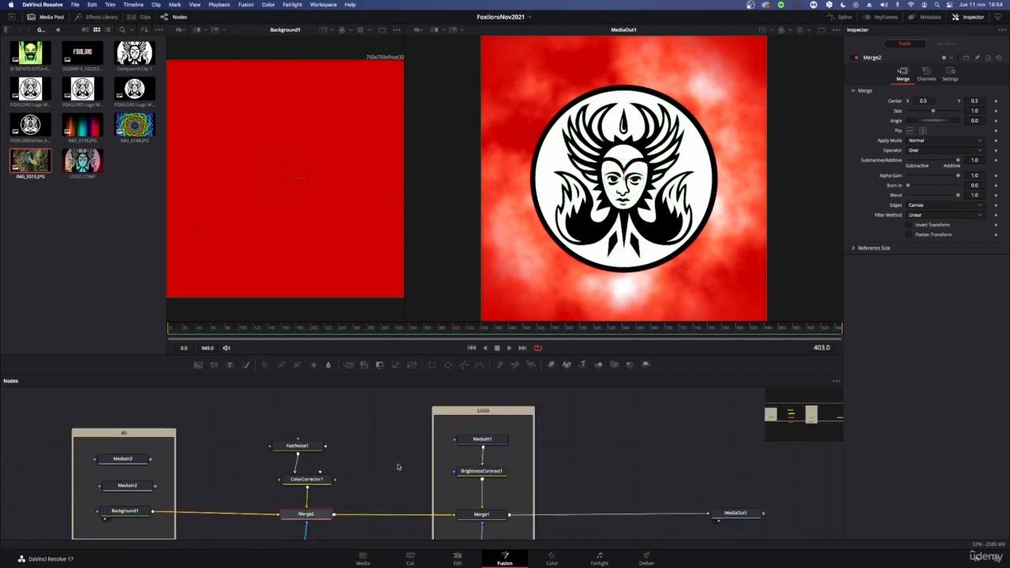
{"action": "left_click_drag", "start_coordinate": [61, 394], "coordinate": [65, 497]}
{"action": "scroll", "coordinate": [96, 480], "scroll_direction": "up", "scroll_amount": 3}
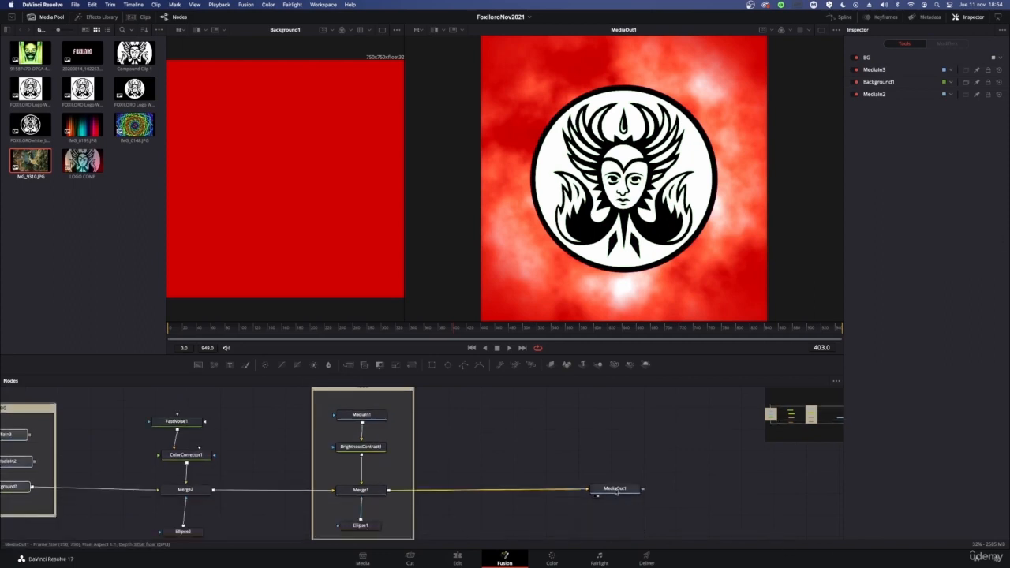
{"action": "left_click", "coordinate": [809, 395]}
{"action": "mouse_move", "coordinate": [809, 416]}
{"action": "left_mouse_down"}
{"action": "mouse_move", "coordinate": [797, 406]}
{"action": "mouse_move", "coordinate": [801, 418]}
{"action": "left_mouse_up"}
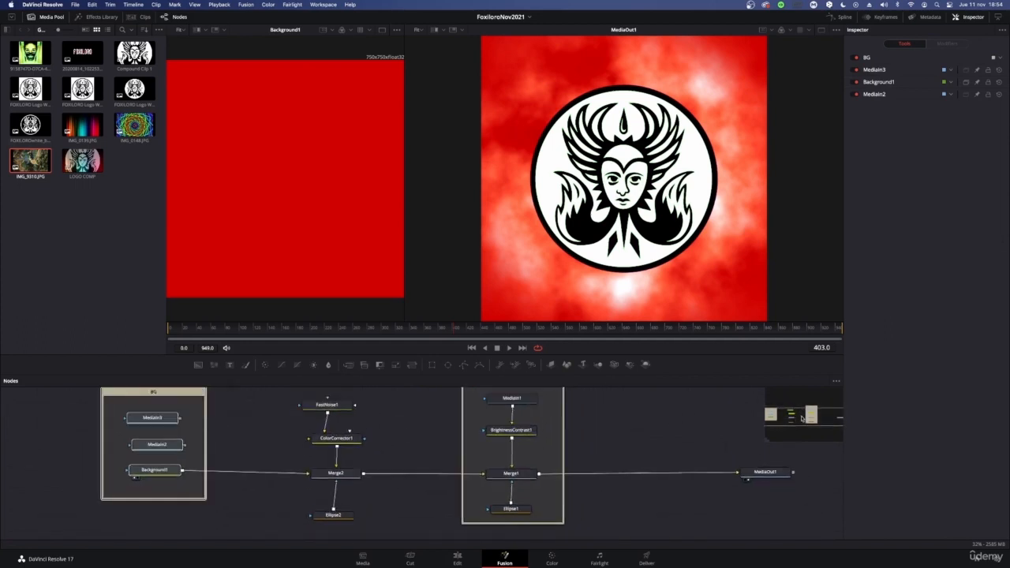
Show FastNoise1 in the first viewer, and raise its Detail to about 6.77 and its Scale to about 3.15
{"action": "left_click", "coordinate": [340, 407]}
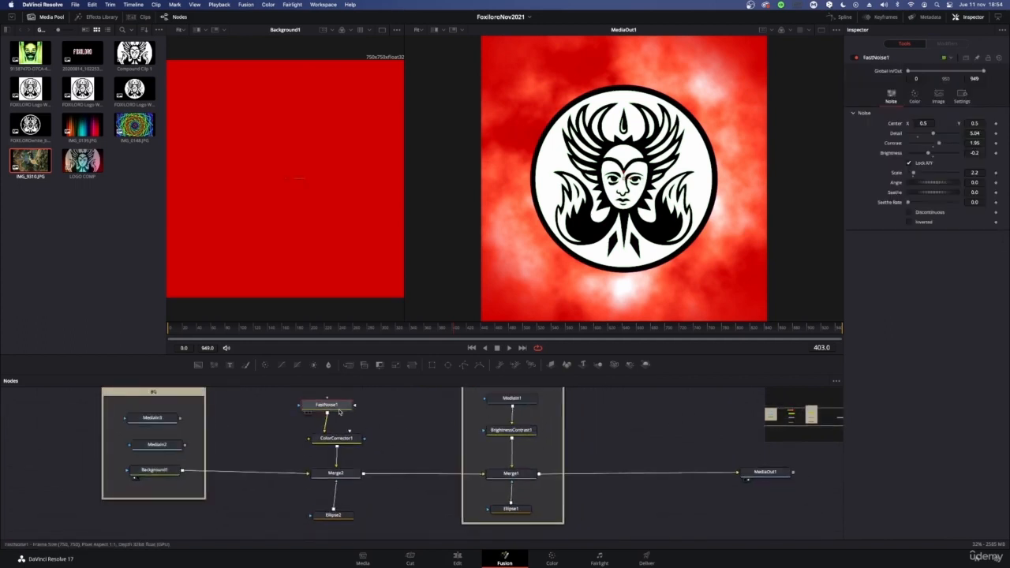
{"action": "key", "text": "1"}
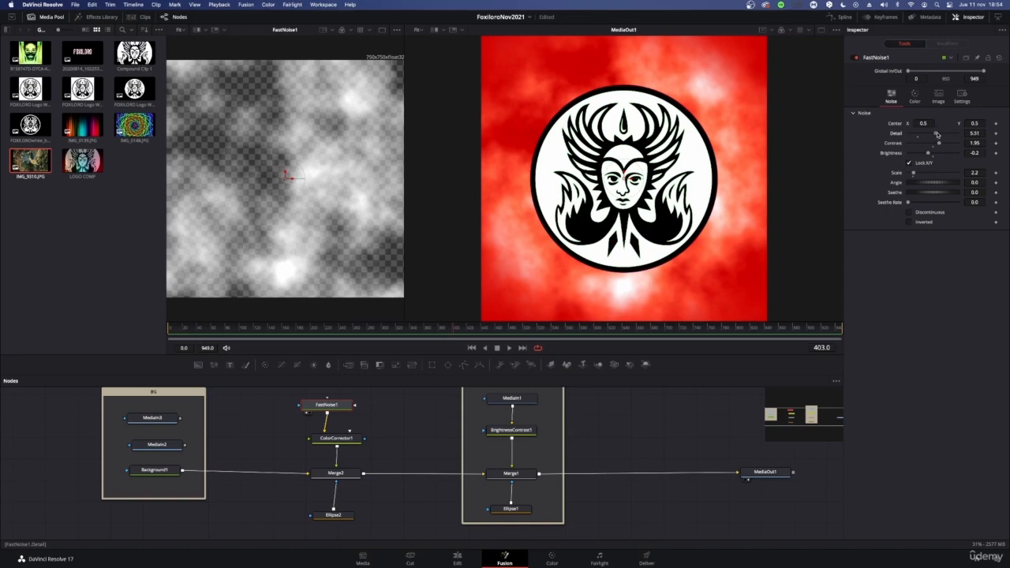
{"action": "left_click_drag", "start_coordinate": [936, 134], "coordinate": [941, 134]}
{"action": "left_click_drag", "start_coordinate": [914, 173], "coordinate": [918, 174]}
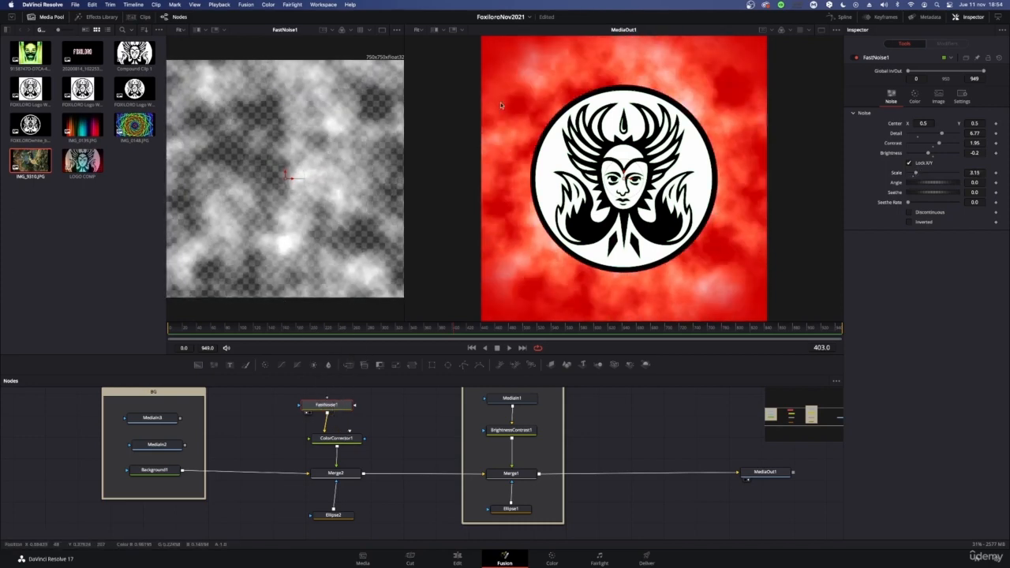
Show ColorCorrector1 in the first viewer, and tint the noise cyan-blue with Tint about -0.4748 and Strength 1.0
{"action": "left_click", "coordinate": [338, 438]}
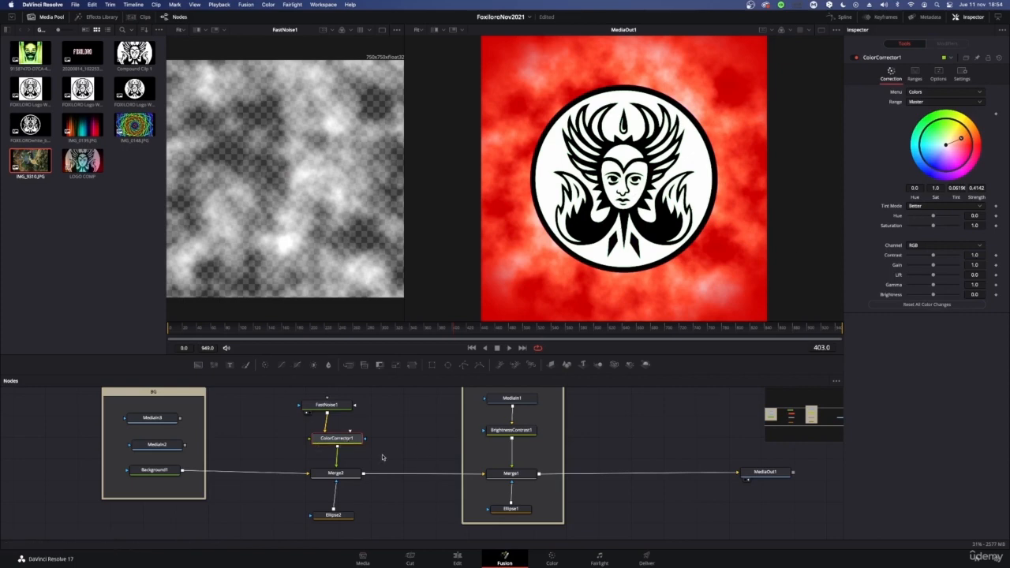
{"action": "key", "text": "1"}
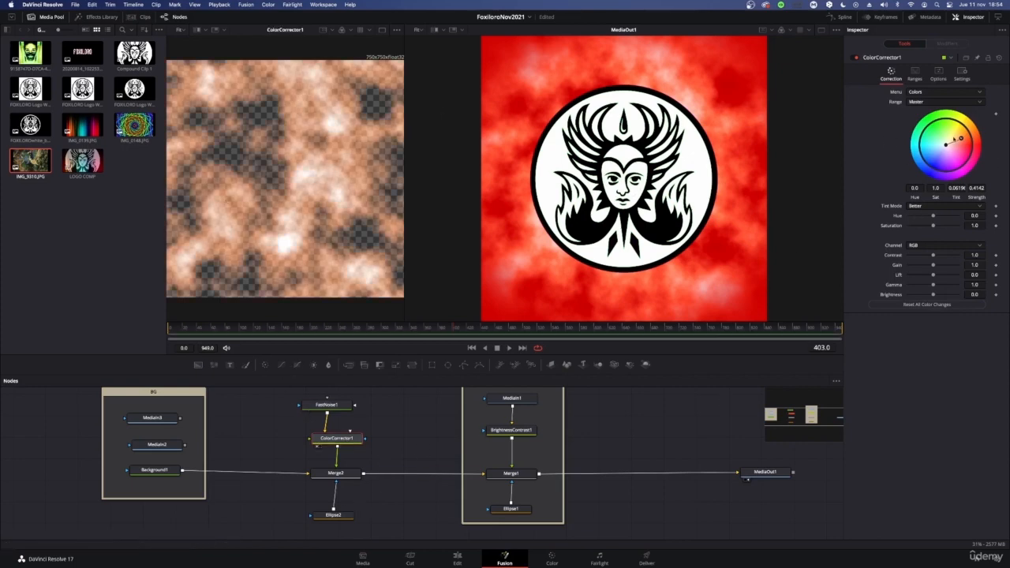
{"action": "left_click_drag", "start_coordinate": [961, 141], "coordinate": [919, 149]}
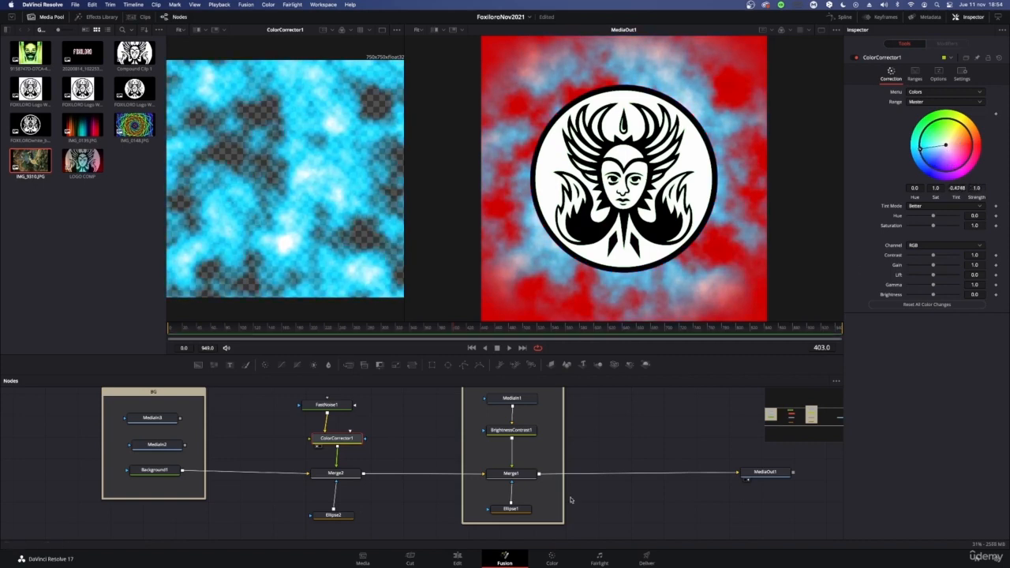
Play the composition briefly, and review Merge2 and the LOGO underlay's BrightnessContrast1, MediaIn1 and Merge1 nodes
{"action": "key", "text": "space"}
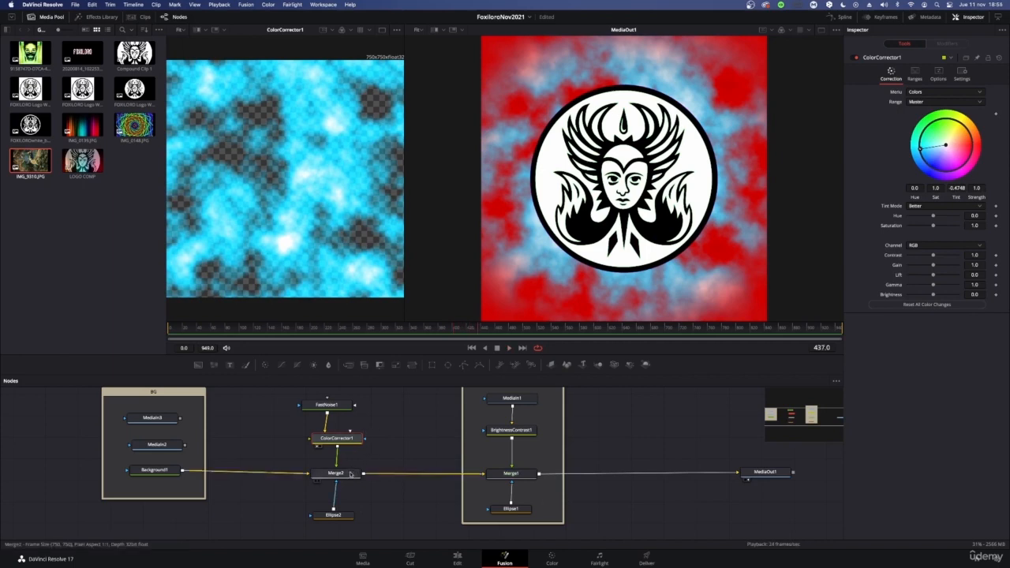
{"action": "left_click", "coordinate": [347, 473]}
{"action": "left_click", "coordinate": [509, 430]}
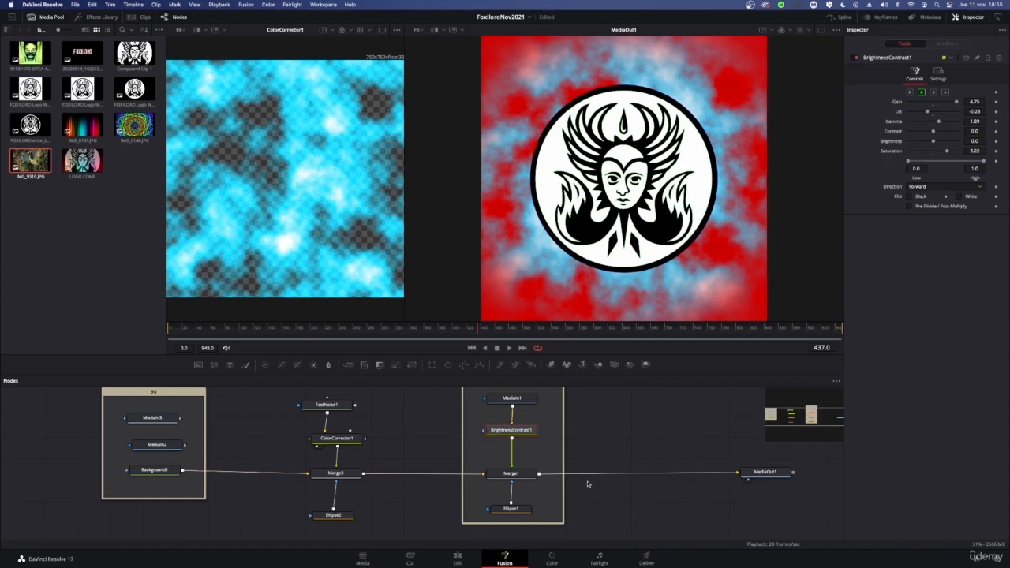
{"action": "left_click", "coordinate": [519, 399]}
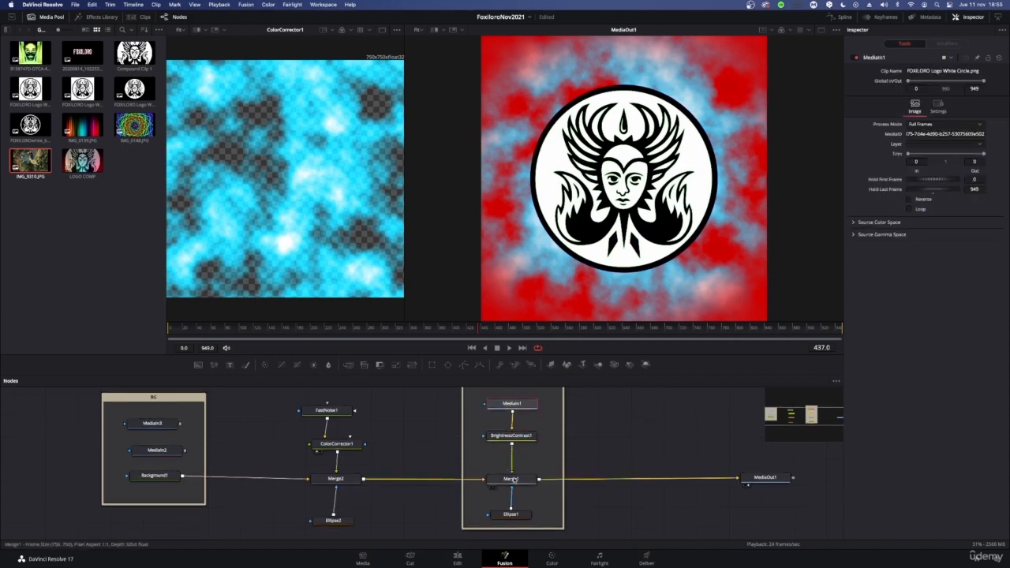
{"action": "left_click", "coordinate": [512, 478]}
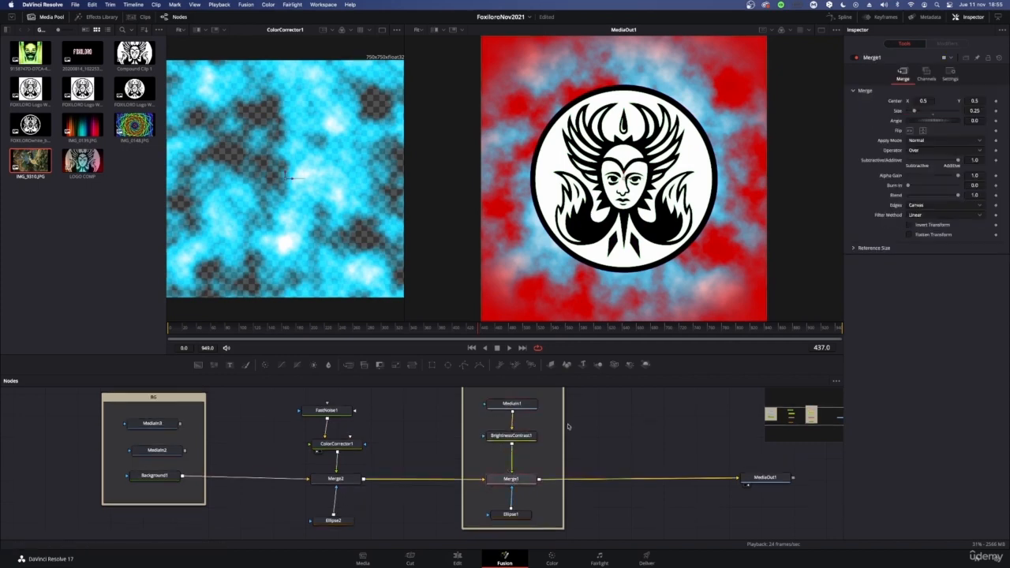
{"action": "scroll", "coordinate": [604, 444], "scroll_direction": "up", "scroll_amount": 2}
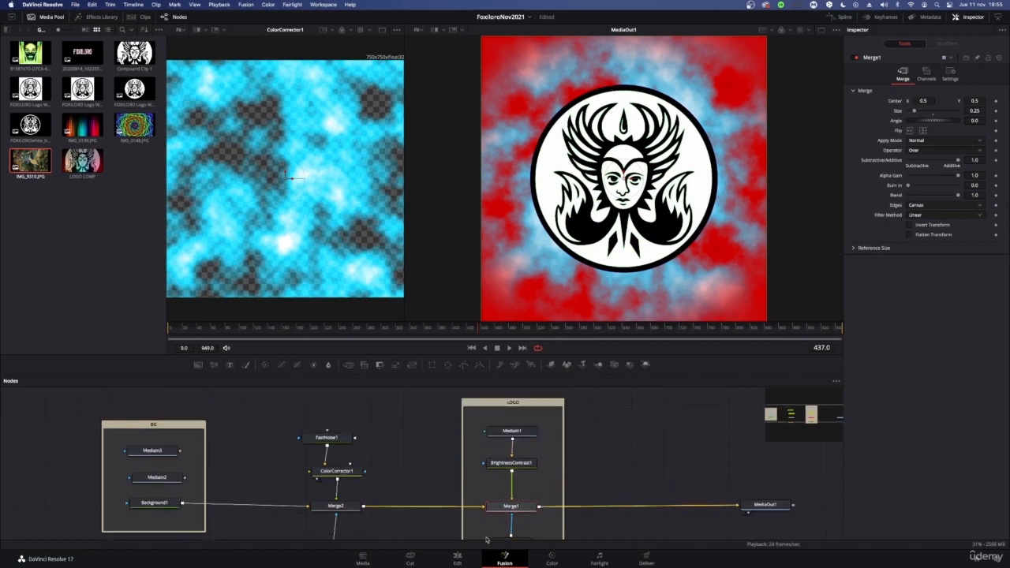
Show Merge1 in the first viewer and look over the node flow from the BG underlay to MediaOut1
{"action": "key", "text": "1"}
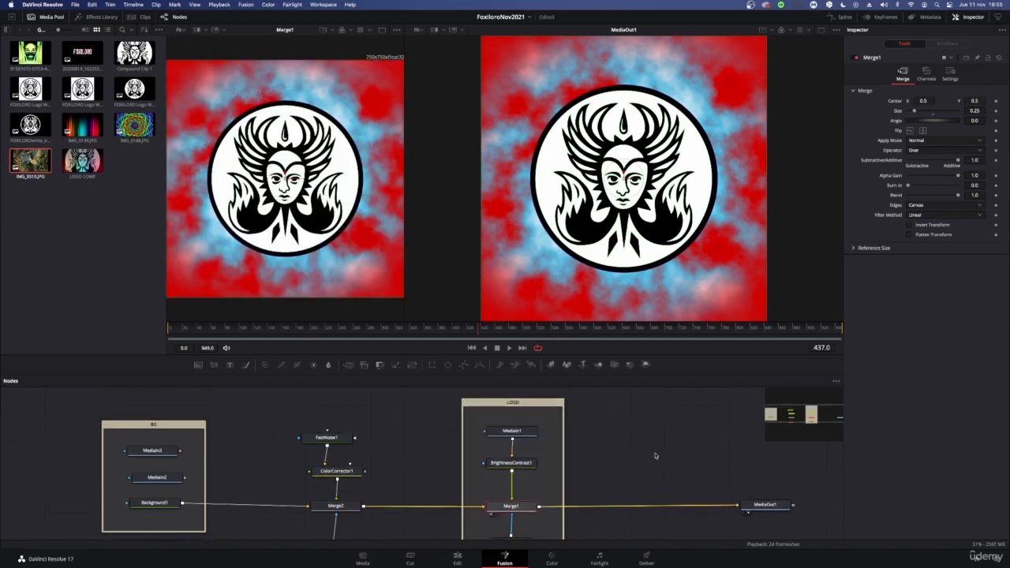
{"action": "scroll", "coordinate": [647, 457], "scroll_direction": "down", "scroll_amount": 3}
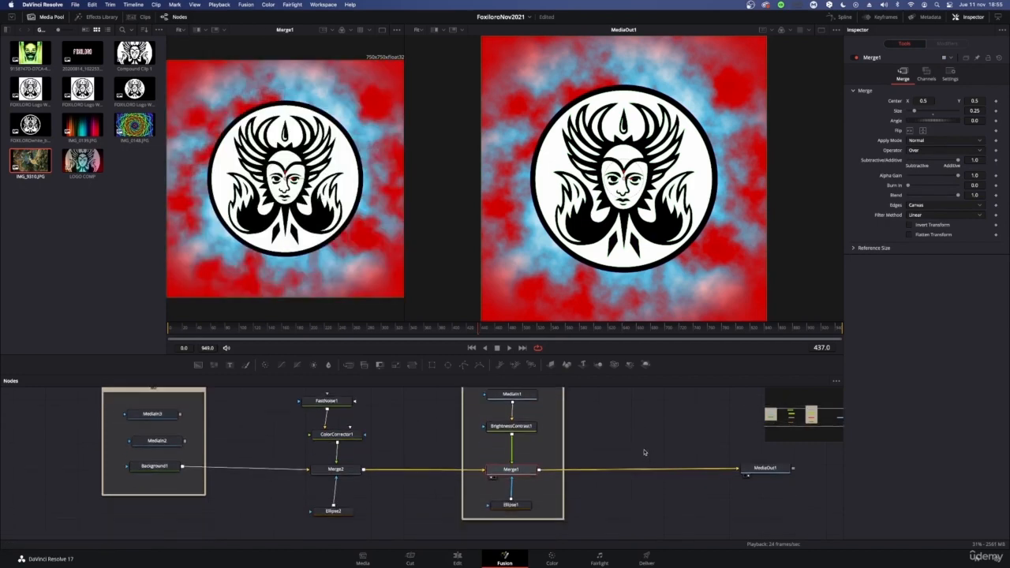
{"action": "scroll", "coordinate": [644, 452], "scroll_direction": "up", "scroll_amount": 1}
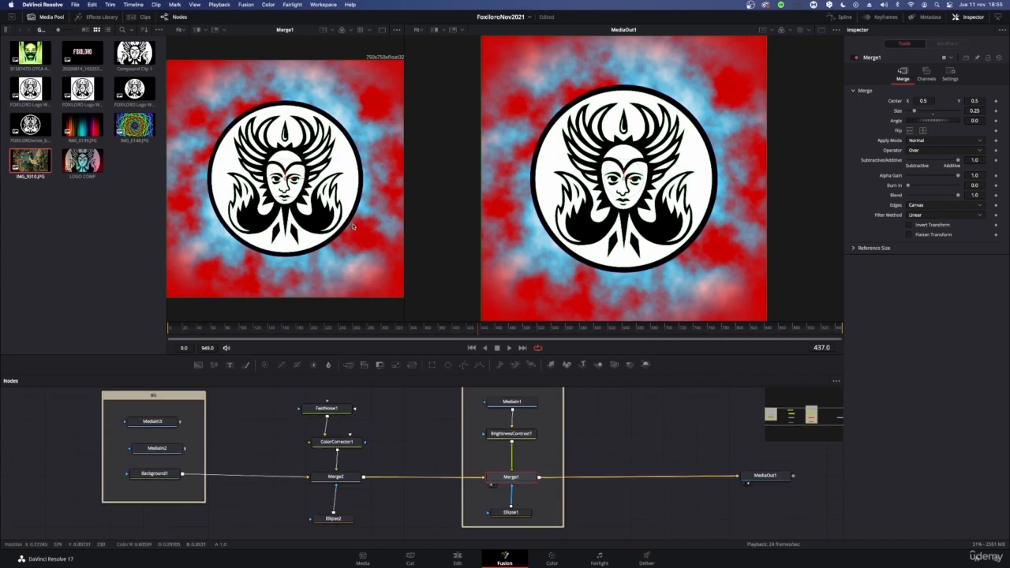
{"action": "scroll", "coordinate": [353, 226], "scroll_direction": "up", "scroll_amount": 2}
{"action": "scroll", "coordinate": [353, 227], "scroll_direction": "down", "scroll_amount": 2}
{"action": "scroll", "coordinate": [607, 435], "scroll_direction": "up", "scroll_amount": 3}
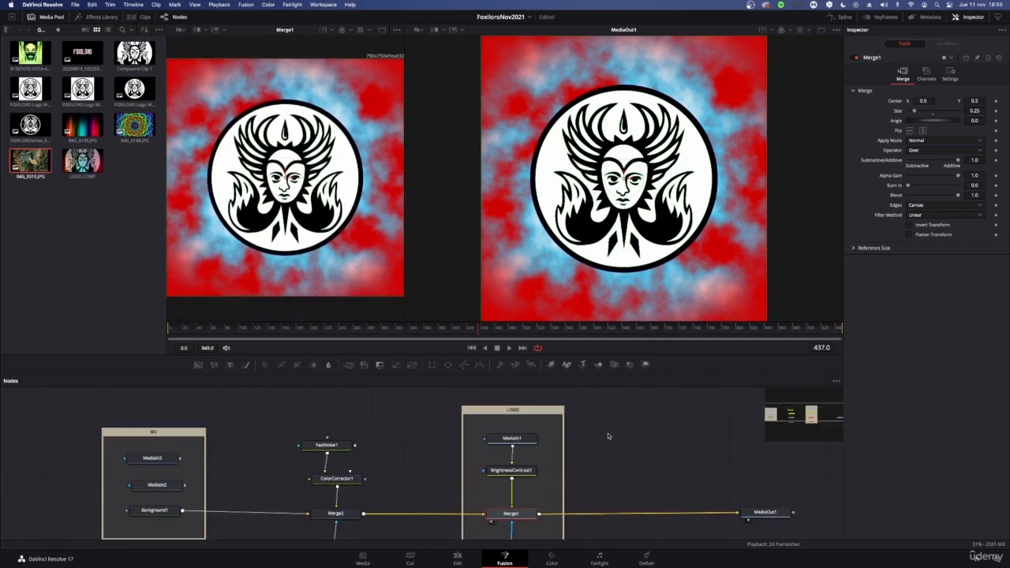
{"action": "scroll", "coordinate": [580, 434], "scroll_direction": "down", "scroll_amount": 1}
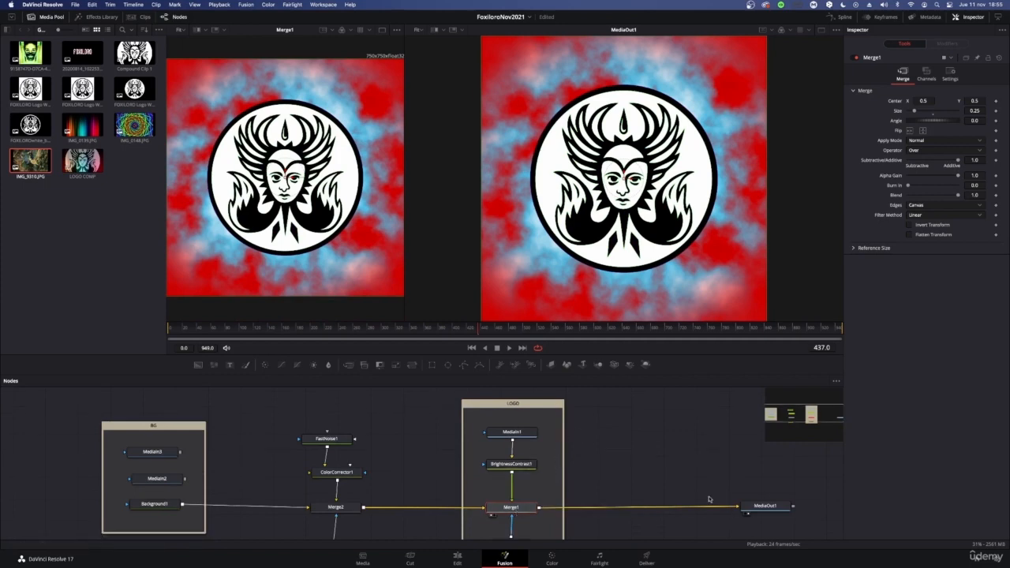
Insert a Blur node between Merge1 and MediaOut1, and set its Blur Size to about 12.6
{"action": "left_click_drag", "start_coordinate": [328, 365], "coordinate": [645, 510]}
{"action": "mouse_move", "coordinate": [909, 121]}
{"action": "left_mouse_down"}
{"action": "mouse_move", "coordinate": [949, 118]}
{"action": "mouse_move", "coordinate": [915, 122]}
{"action": "left_mouse_up"}
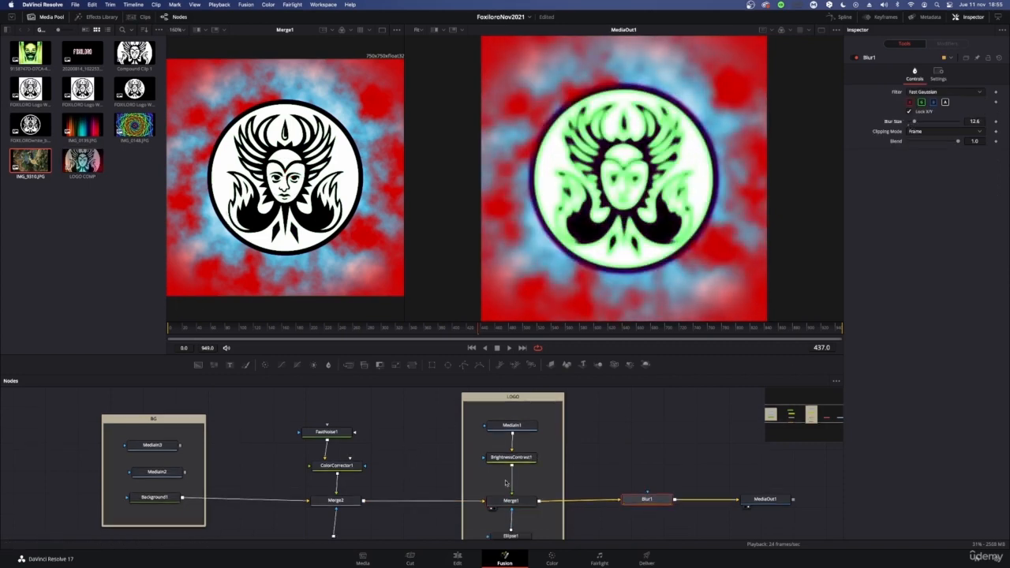
{"action": "scroll", "coordinate": [520, 481], "scroll_direction": "down", "scroll_amount": 1}
Show Background1 in the first viewer, and inspect the MediaOut1, Blur1 and Merge1 settings along the flow
{"action": "left_click", "coordinate": [155, 497]}
{"action": "key", "text": "1"}
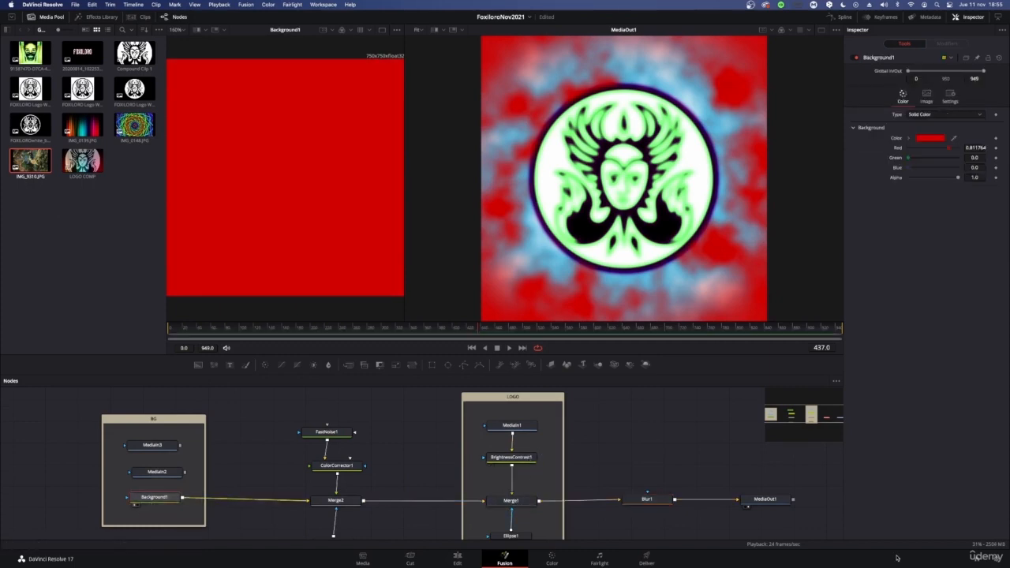
{"action": "left_click", "coordinate": [765, 498]}
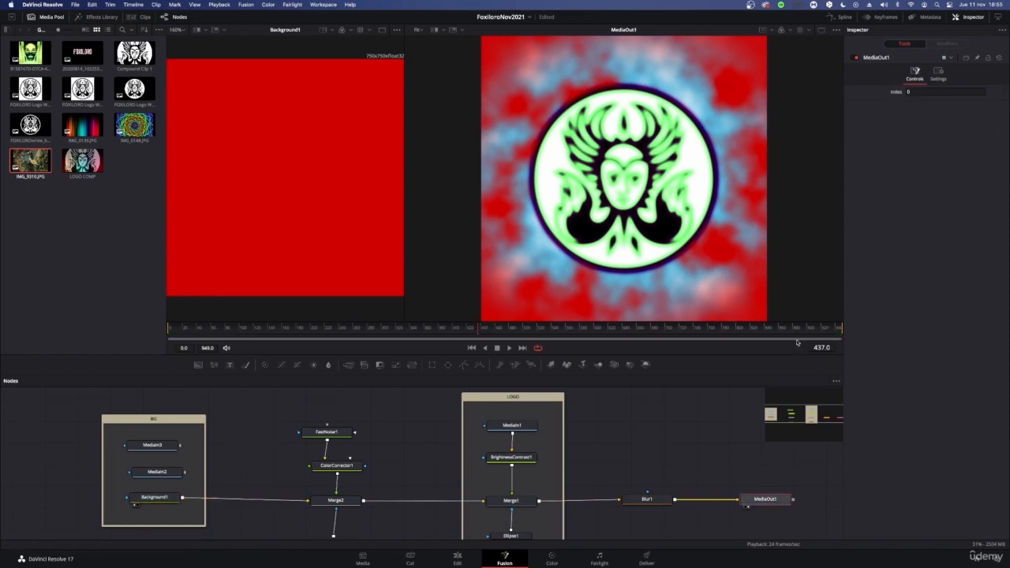
{"action": "left_click", "coordinate": [647, 499]}
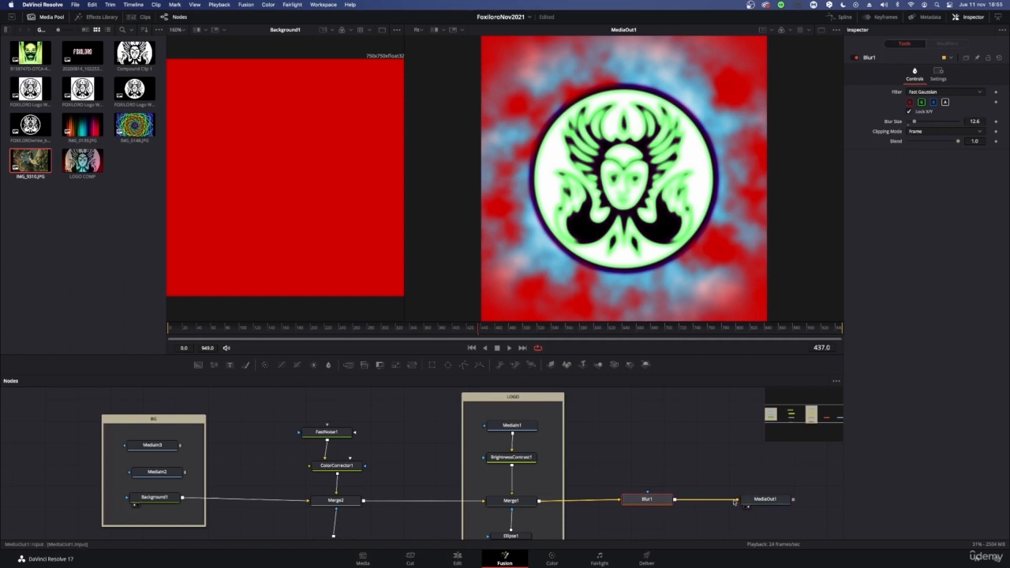
{"action": "left_click", "coordinate": [511, 500]}
{"action": "left_click", "coordinate": [149, 499]}
{"action": "left_click", "coordinate": [505, 500]}
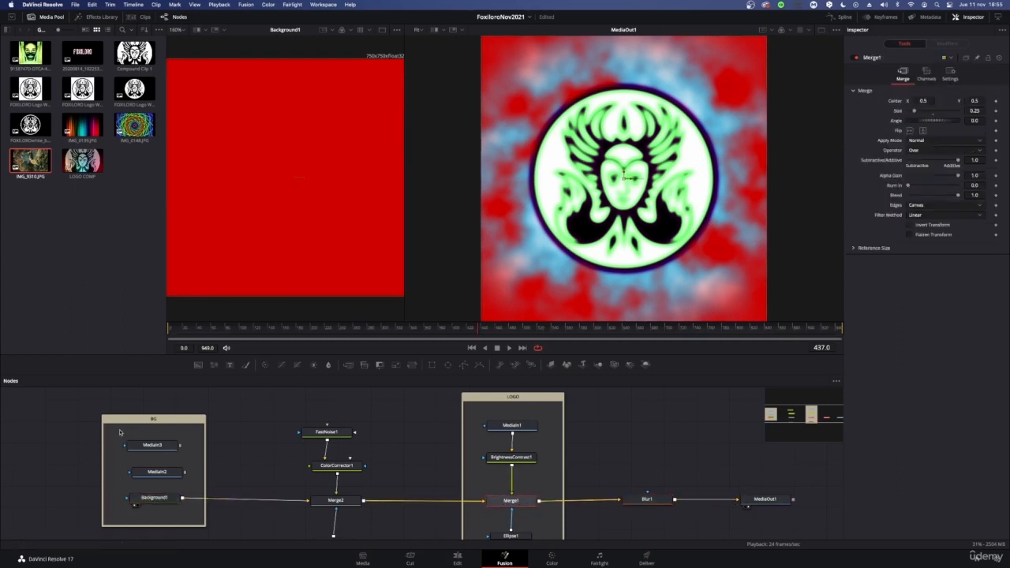
Compare the image before and after the blur by showing Merge1 and MediaOut1 one after the other in the second viewer
{"action": "left_click_drag", "start_coordinate": [583, 437], "coordinate": [818, 541]}
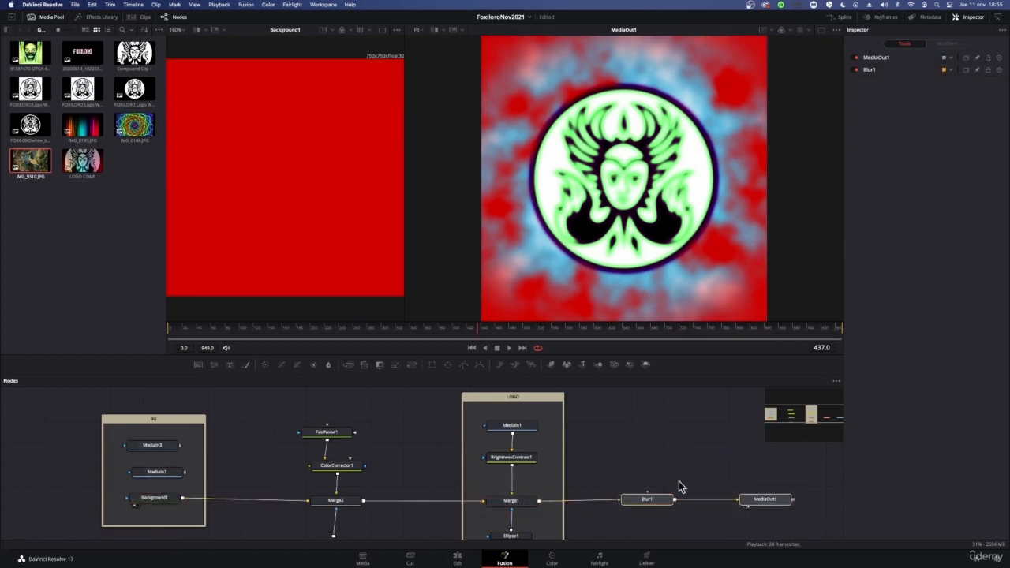
{"action": "left_click", "coordinate": [166, 499]}
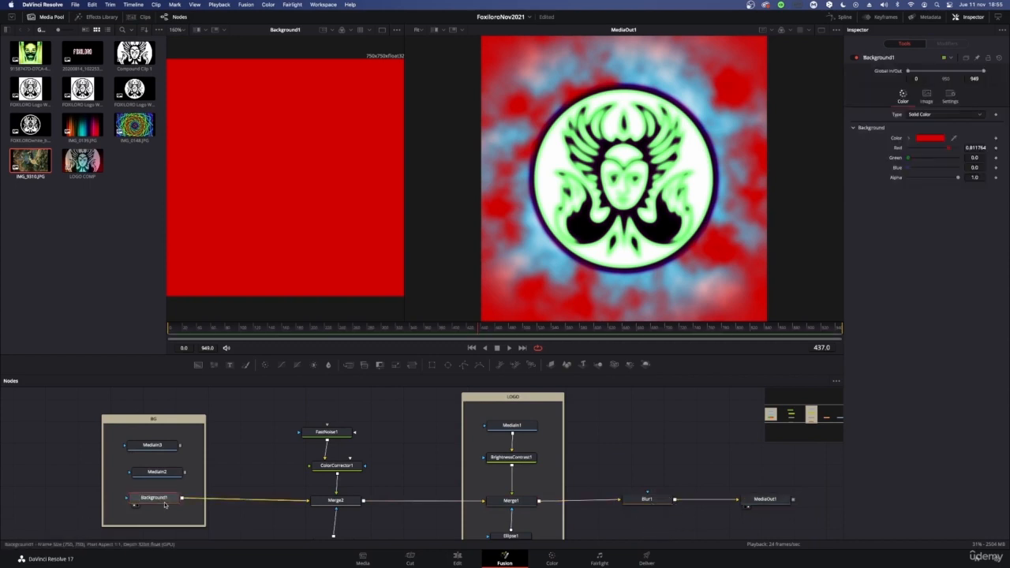
{"action": "left_click", "coordinate": [506, 501]}
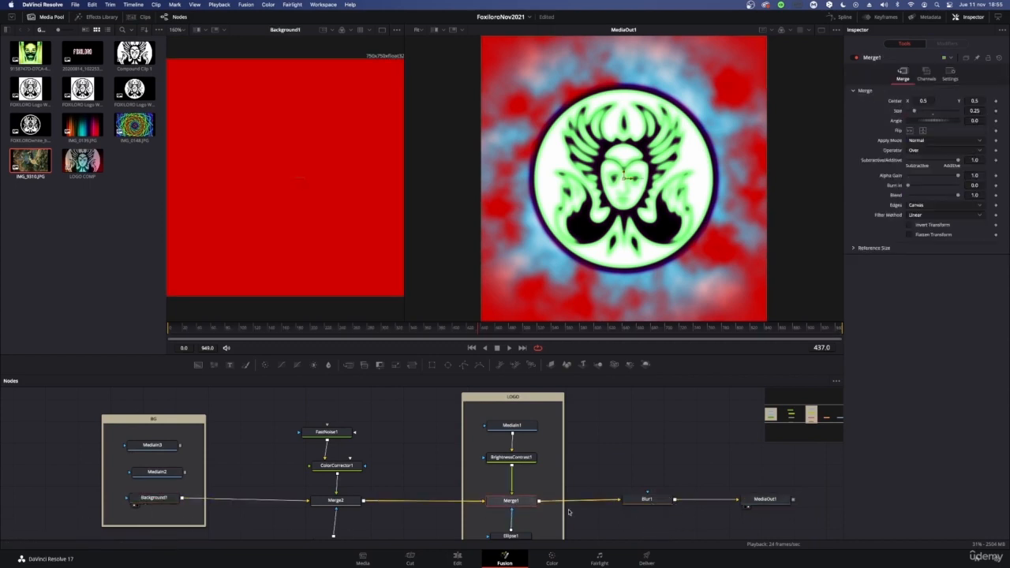
{"action": "key", "text": "2"}
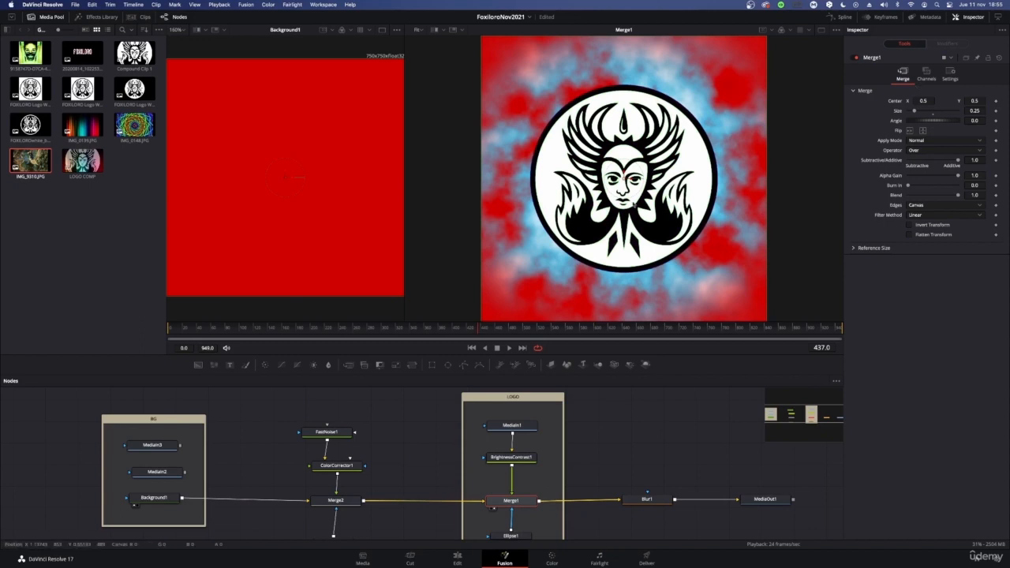
{"action": "left_click_drag", "start_coordinate": [625, 457], "coordinate": [683, 525]}
{"action": "left_click_drag", "start_coordinate": [710, 433], "coordinate": [796, 527]}
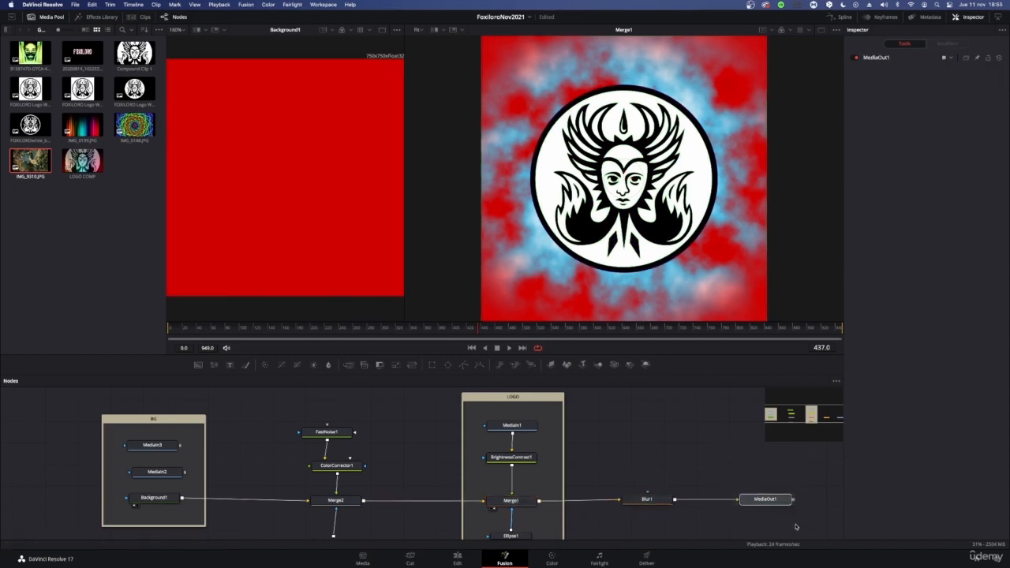
{"action": "left_click", "coordinate": [764, 499]}
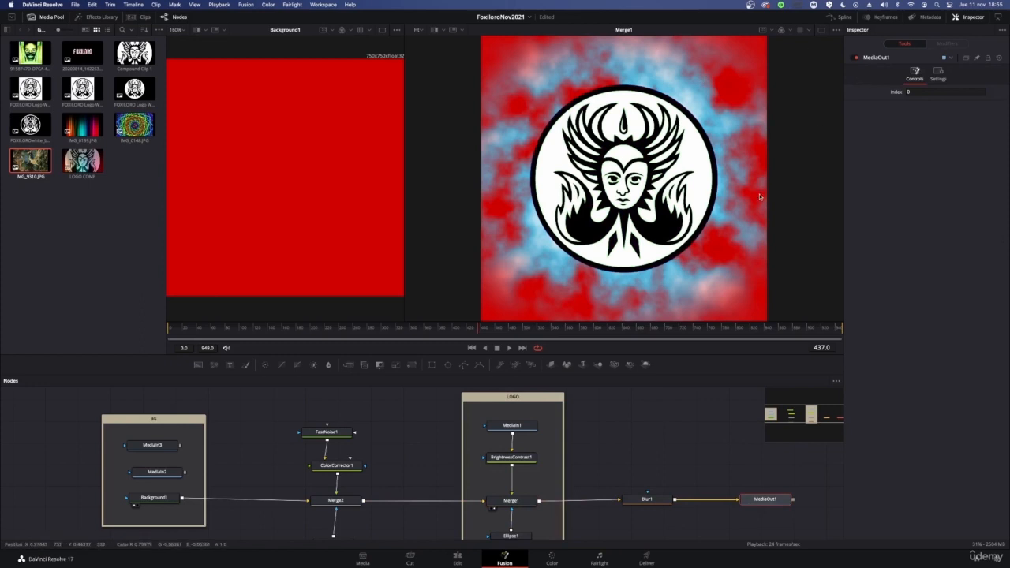
{"action": "key", "text": "2"}
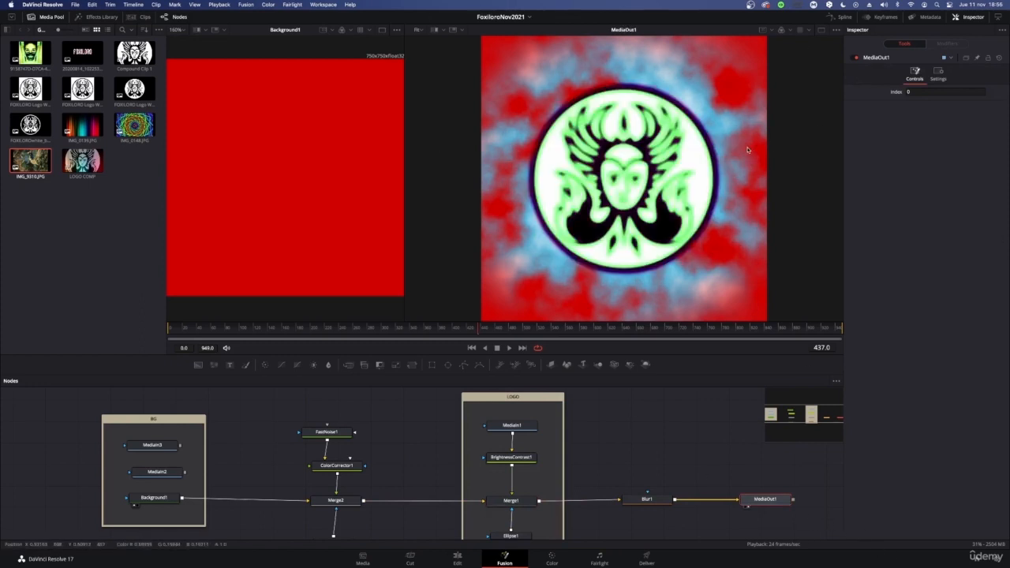
Check the FastNoise1, ColorCorrector1, Merge2, MediaIn2 and Background1 outputs in turn in the first viewer
{"action": "left_click", "coordinate": [320, 435]}
{"action": "key", "text": "1"}
{"action": "left_click", "coordinate": [334, 466]}
{"action": "key", "text": "1"}
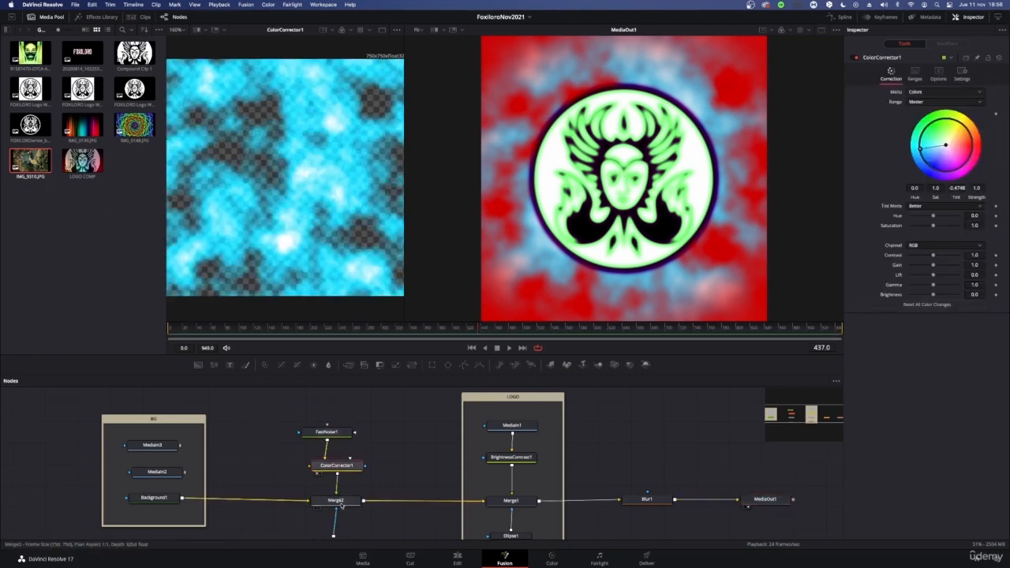
{"action": "left_click", "coordinate": [339, 502]}
{"action": "key", "text": "1"}
{"action": "left_click", "coordinate": [177, 474]}
{"action": "key", "text": "1"}
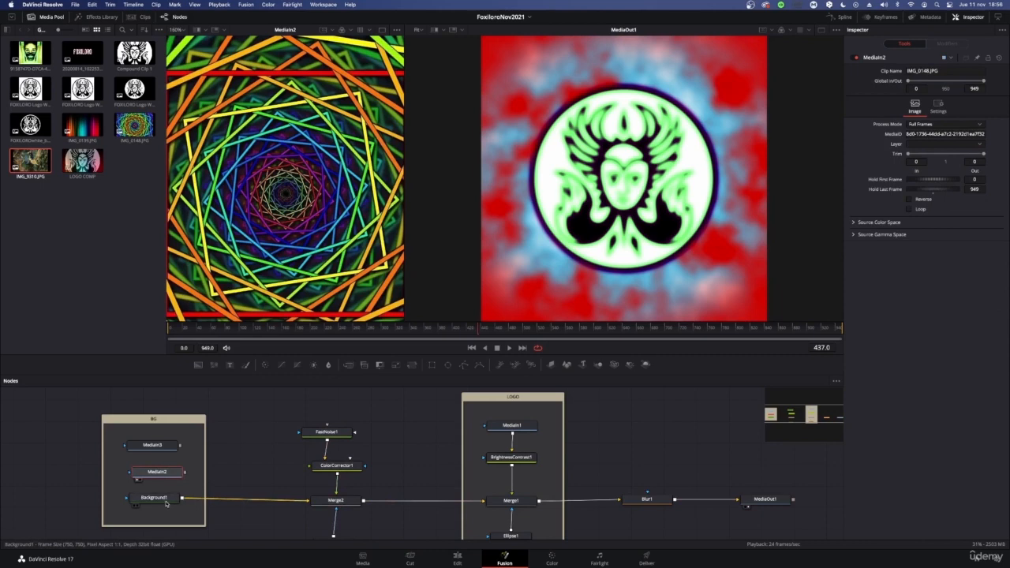
{"action": "left_click", "coordinate": [154, 499]}
{"action": "key", "text": "1"}
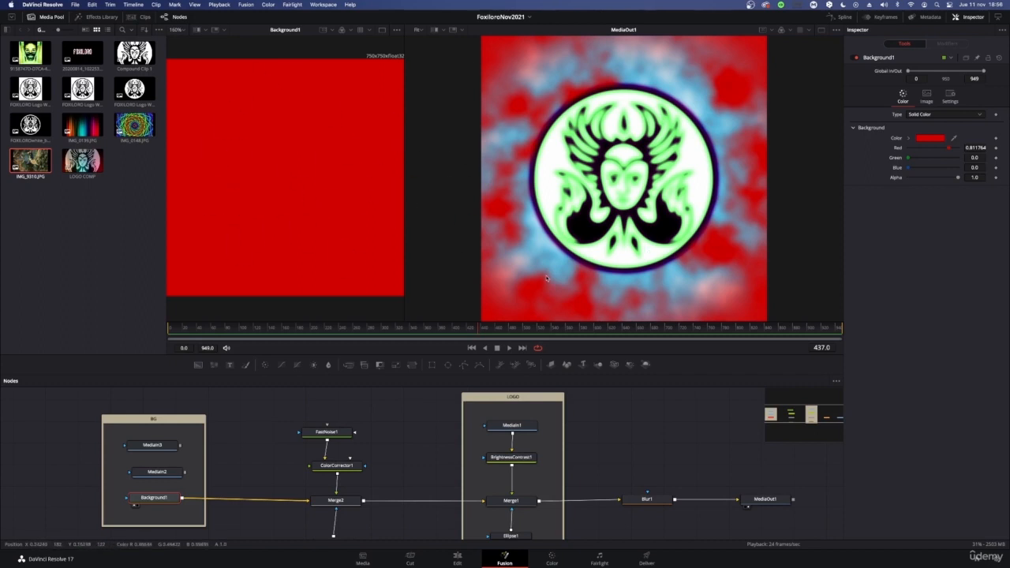
Reduce Blur1's Blur Size to about 4.7
{"action": "scroll", "coordinate": [541, 275], "scroll_direction": "down", "scroll_amount": 3}
{"action": "scroll", "coordinate": [658, 395], "scroll_direction": "down", "scroll_amount": 3}
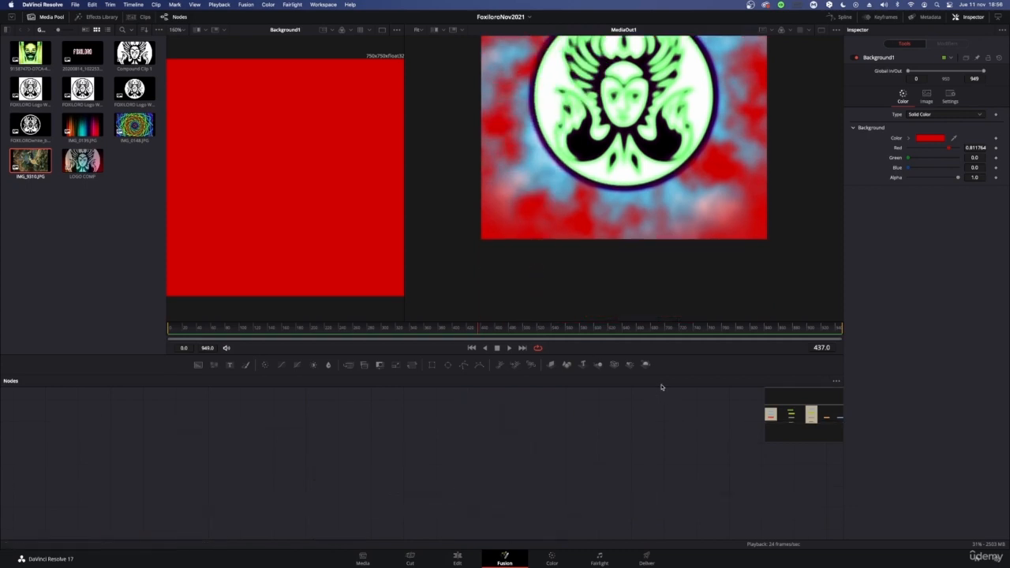
{"action": "scroll", "coordinate": [705, 476], "scroll_direction": "down", "scroll_amount": 5}
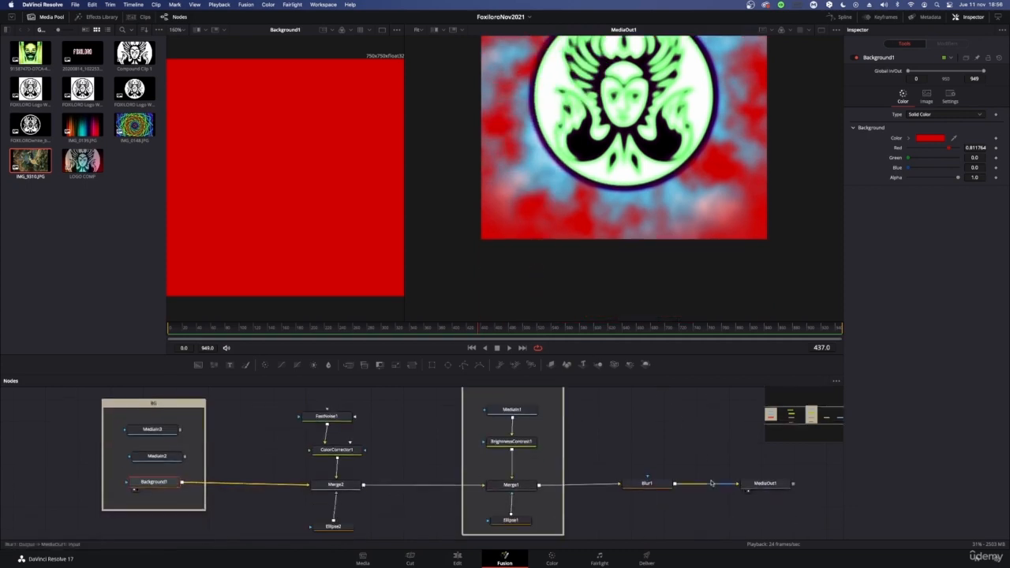
{"action": "scroll", "coordinate": [655, 259], "scroll_direction": "up", "scroll_amount": 3}
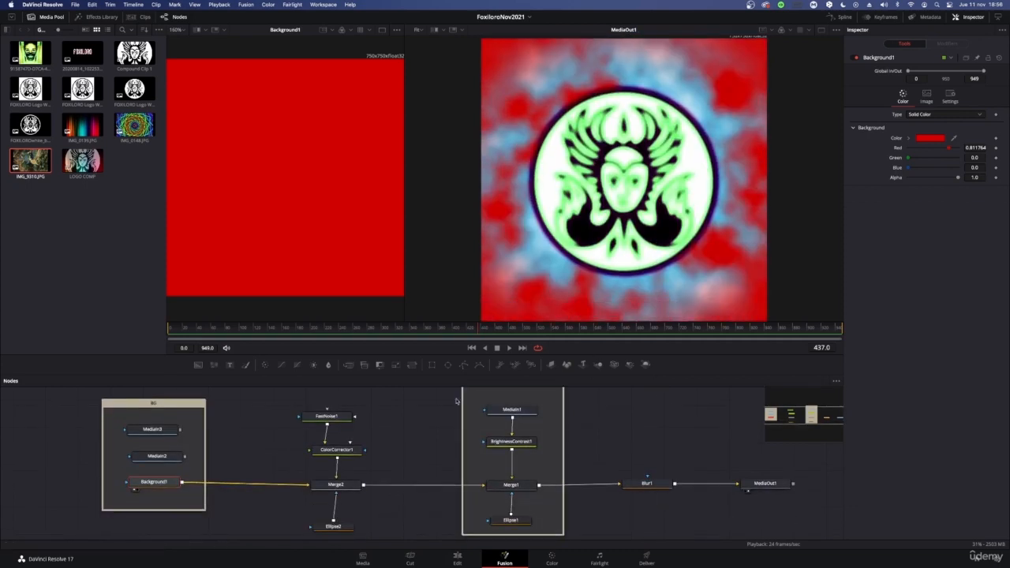
{"action": "left_click", "coordinate": [647, 484]}
{"action": "left_click_drag", "start_coordinate": [913, 121], "coordinate": [911, 124]}
{"action": "right_click", "coordinate": [910, 124]}
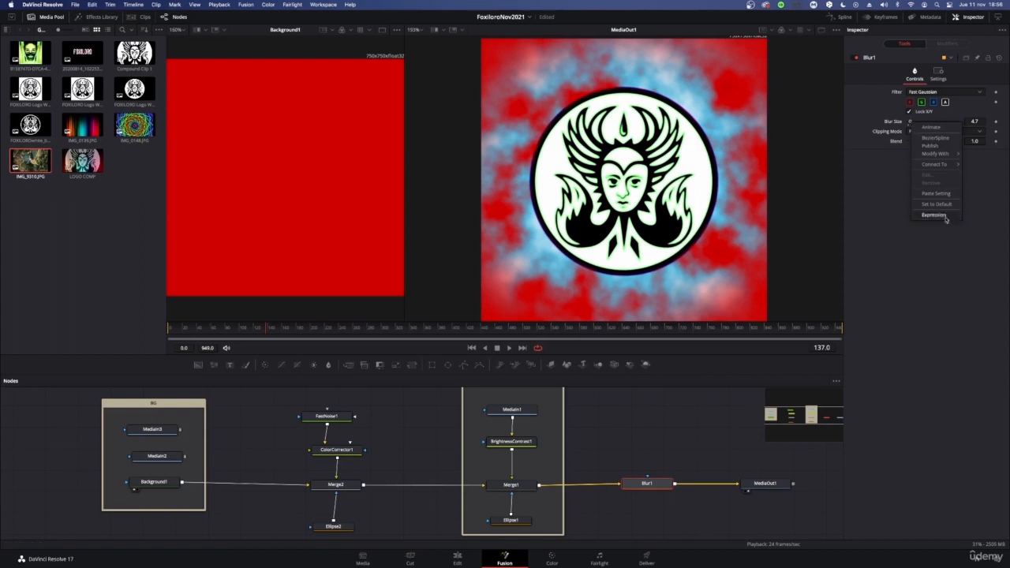
{"action": "left_click", "coordinate": [850, 303]}
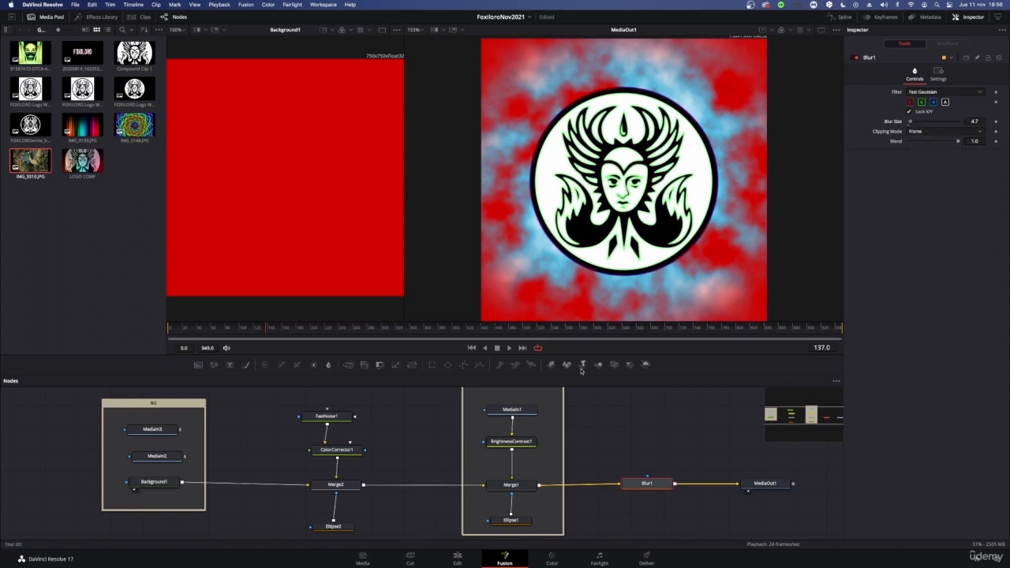
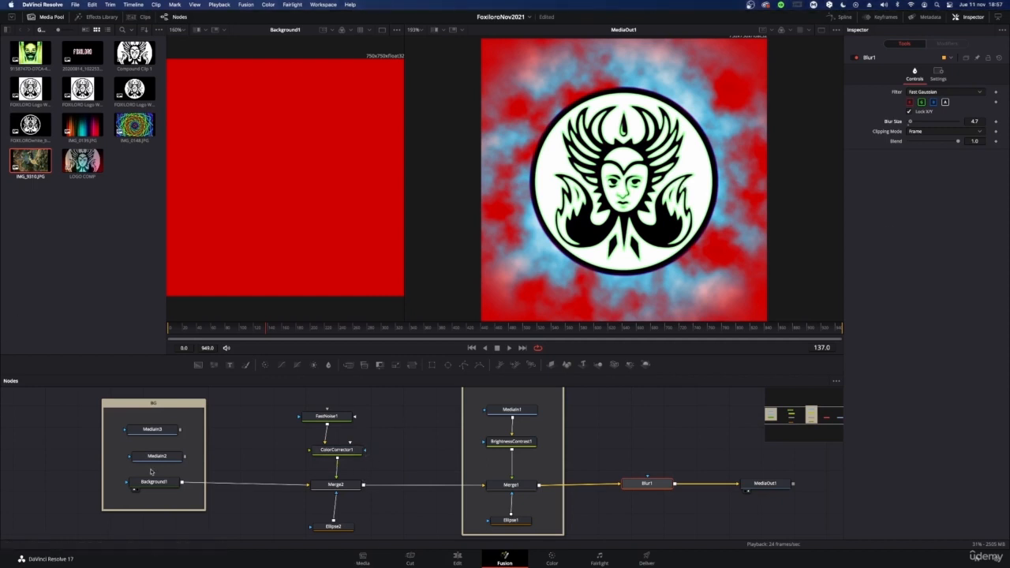
With all nodes selected, disable ColorCorrector1 and toggle Ellipse2 off and back on
{"action": "left_click_drag", "start_coordinate": [37, 404], "coordinate": [787, 534]}
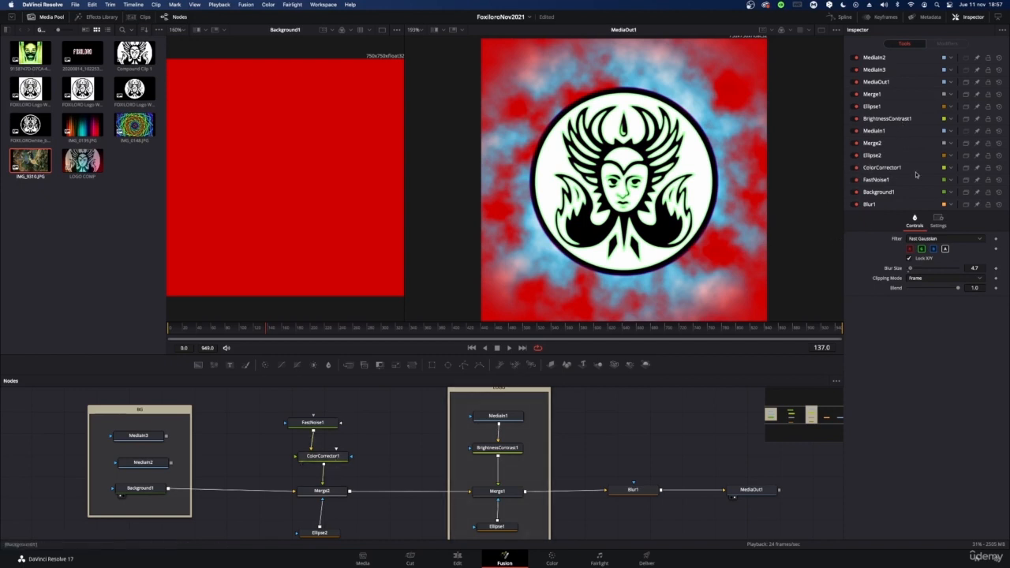
{"action": "left_click", "coordinate": [856, 169]}
{"action": "left_click", "coordinate": [856, 169]}
{"action": "left_click", "coordinate": [856, 169]}
{"action": "left_click", "coordinate": [856, 155]}
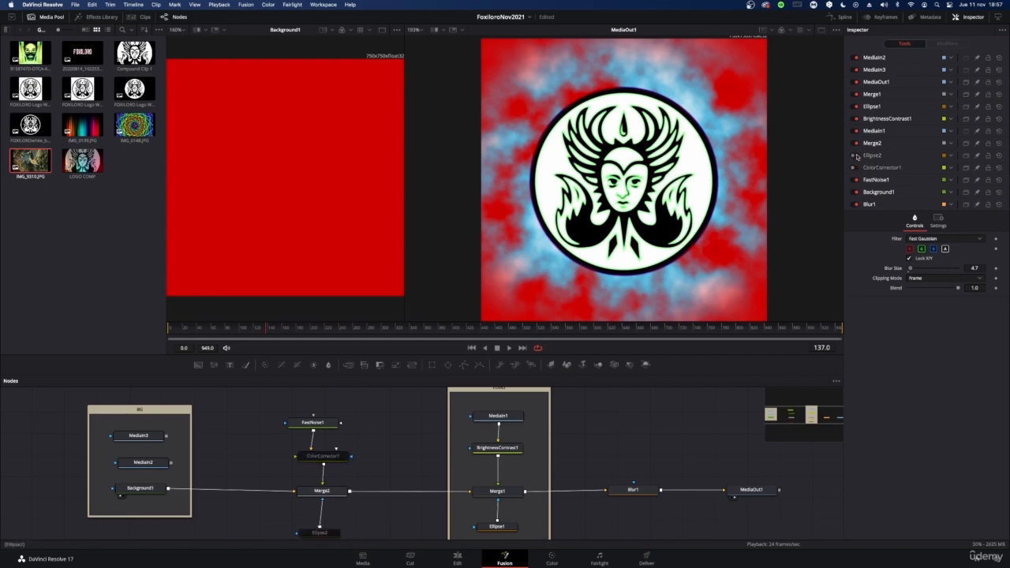
{"action": "left_click", "coordinate": [855, 156]}
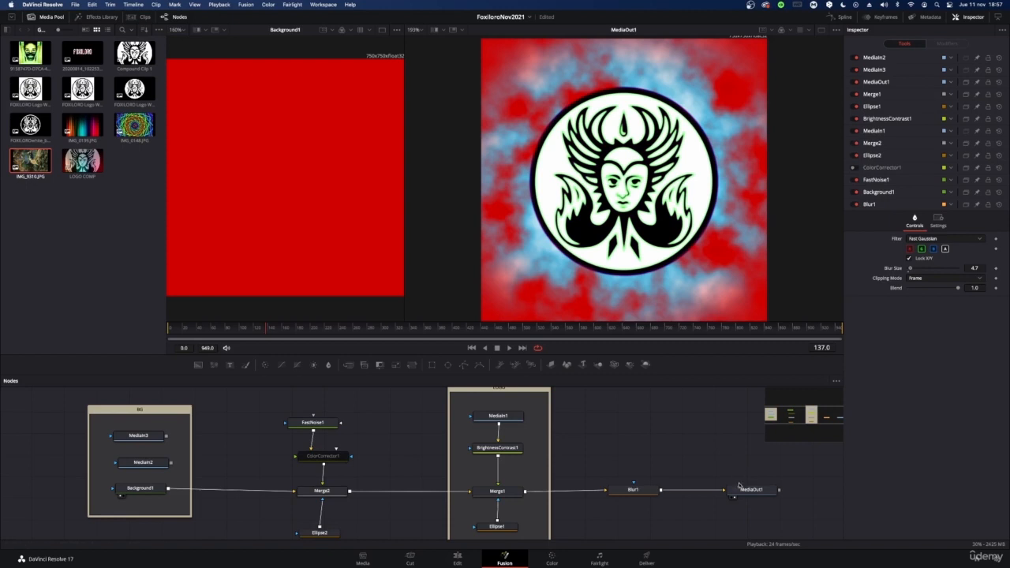
{"action": "left_click", "coordinate": [742, 491]}
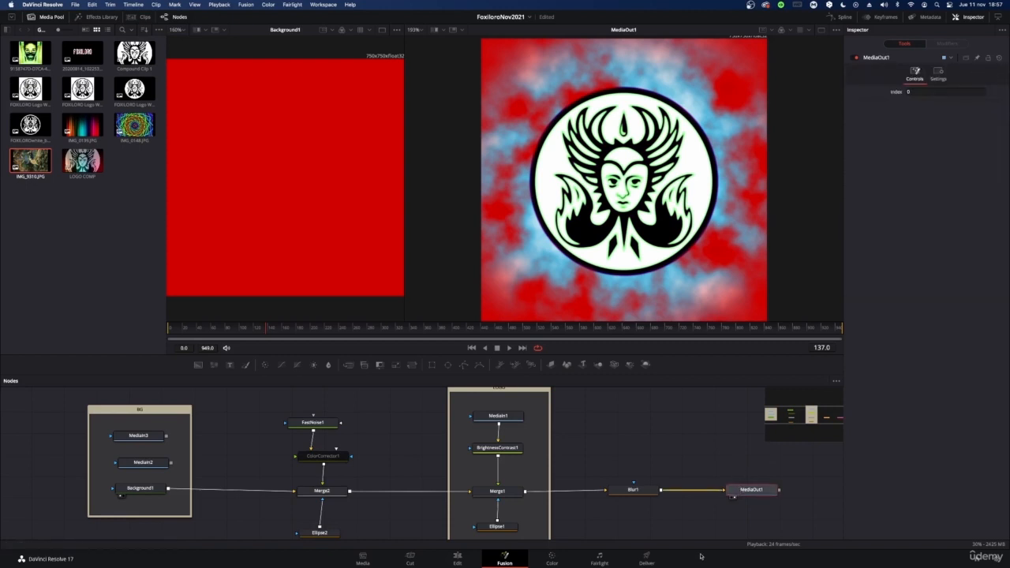
Re-enable ColorCorrector1, and toggle it off and back on once more
{"action": "left_click", "coordinate": [330, 456]}
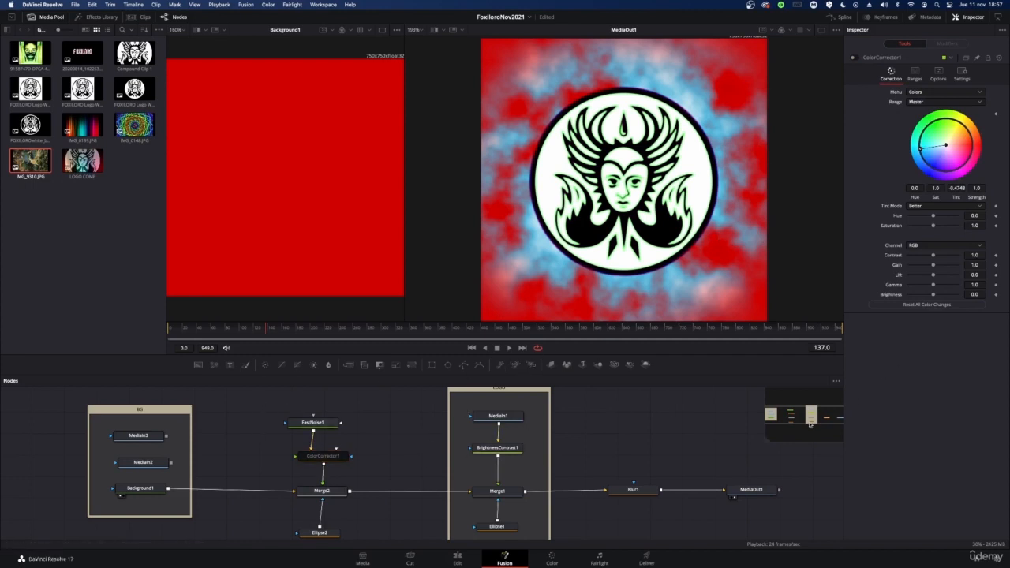
{"action": "scroll", "coordinate": [313, 462], "scroll_direction": "down", "scroll_amount": 5}
{"action": "scroll", "coordinate": [313, 462], "scroll_direction": "right", "scroll_amount": 4}
{"action": "scroll", "coordinate": [313, 463], "scroll_direction": "up", "scroll_amount": 8}
{"action": "scroll", "coordinate": [312, 497], "scroll_direction": "down", "scroll_amount": 3}
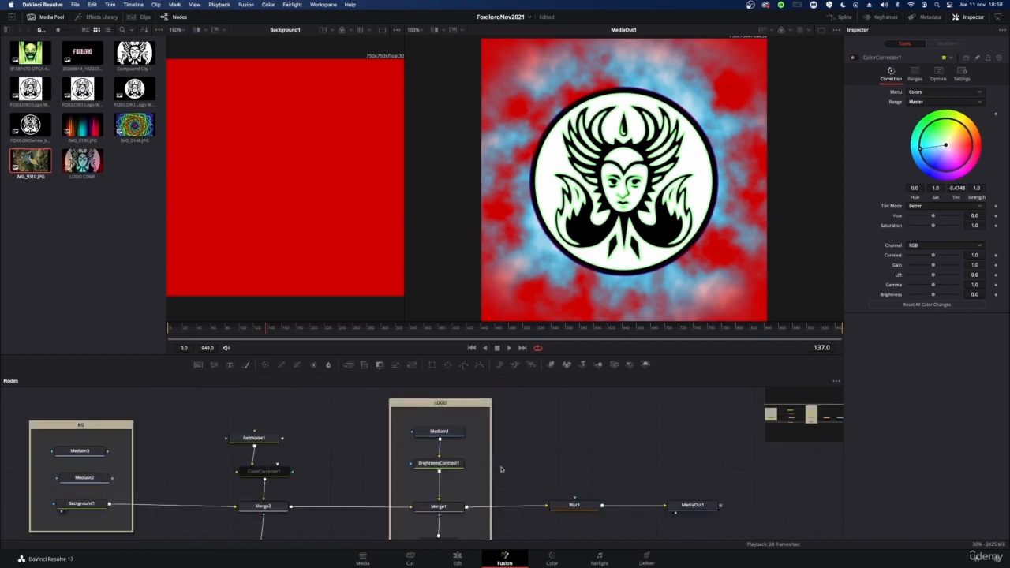
{"action": "key", "text": "super+p"}
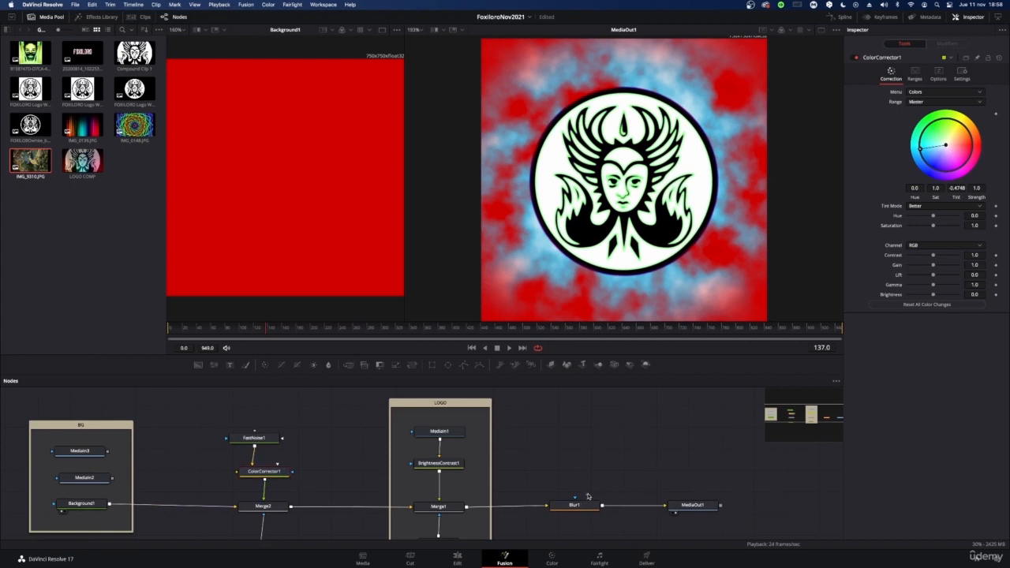
{"action": "right_click", "coordinate": [593, 411]}
{"action": "key", "text": "Escape"}
{"action": "left_click", "coordinate": [852, 59]}
{"action": "left_click", "coordinate": [853, 58]}
Inspect BrightnessContrast1 and MediaIn1, and toggle Background1 off and back on several times
{"action": "left_click", "coordinate": [436, 464]}
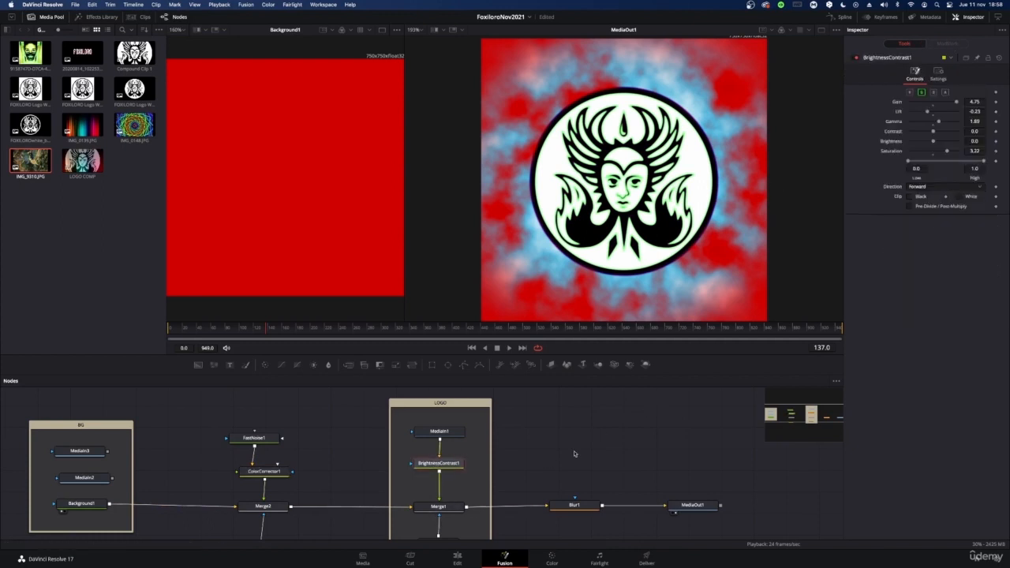
{"action": "left_click", "coordinate": [437, 432]}
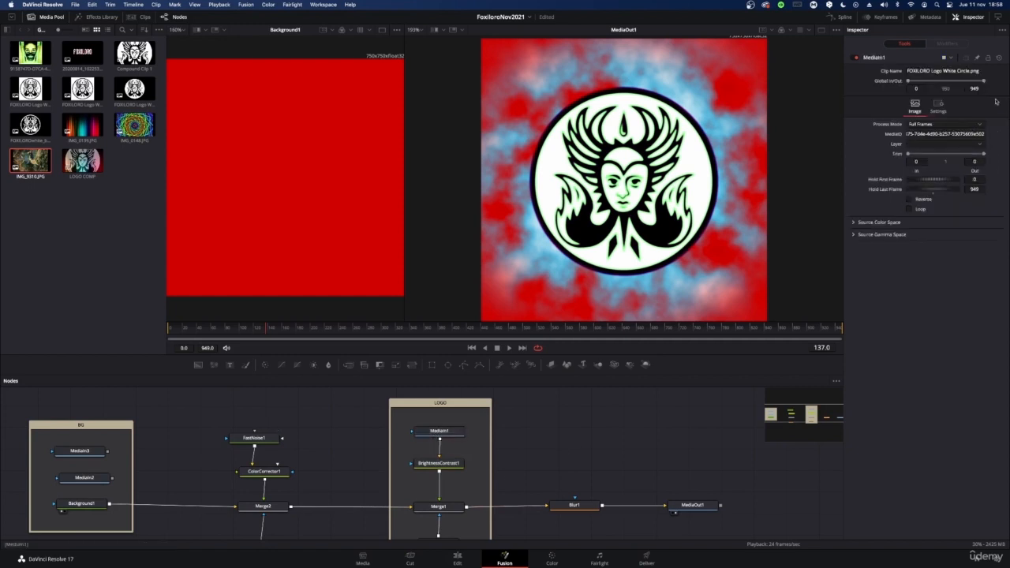
{"action": "left_click", "coordinate": [75, 504]}
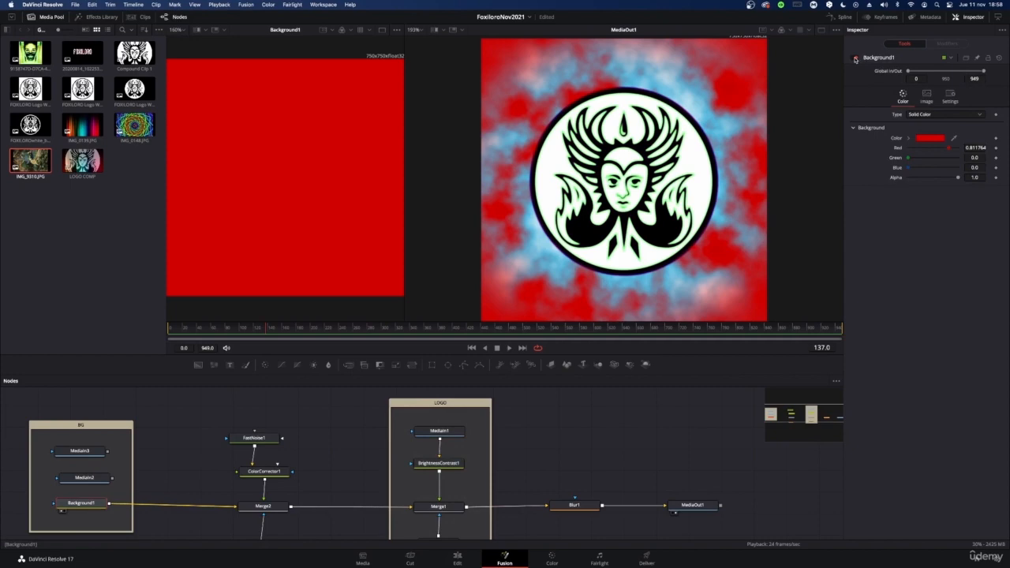
{"action": "left_click", "coordinate": [855, 59]}
{"action": "left_click", "coordinate": [854, 59]}
{"action": "left_click", "coordinate": [855, 58]}
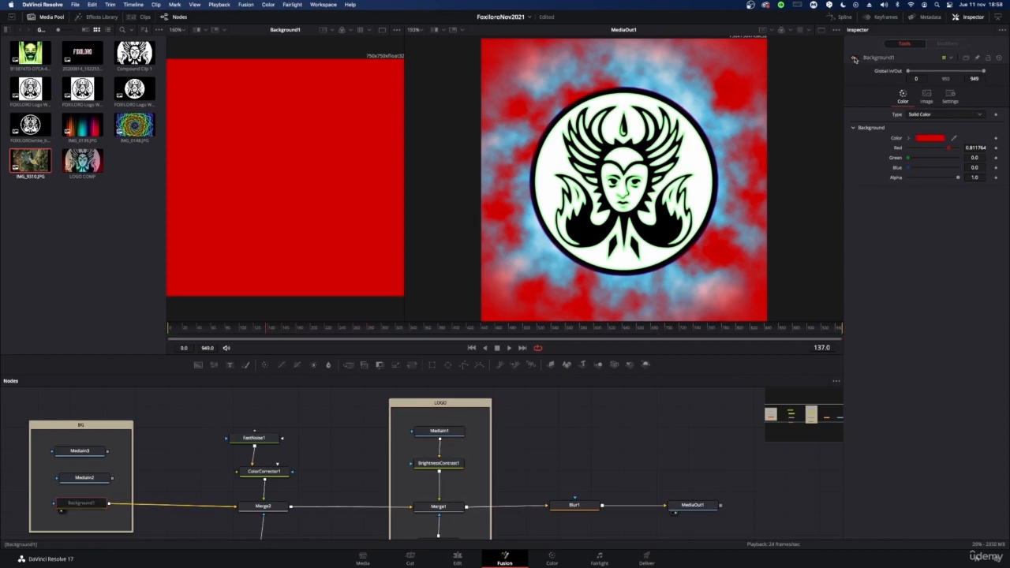
{"action": "left_click", "coordinate": [854, 58]}
{"action": "left_click", "coordinate": [855, 59]}
{"action": "left_click", "coordinate": [854, 58]}
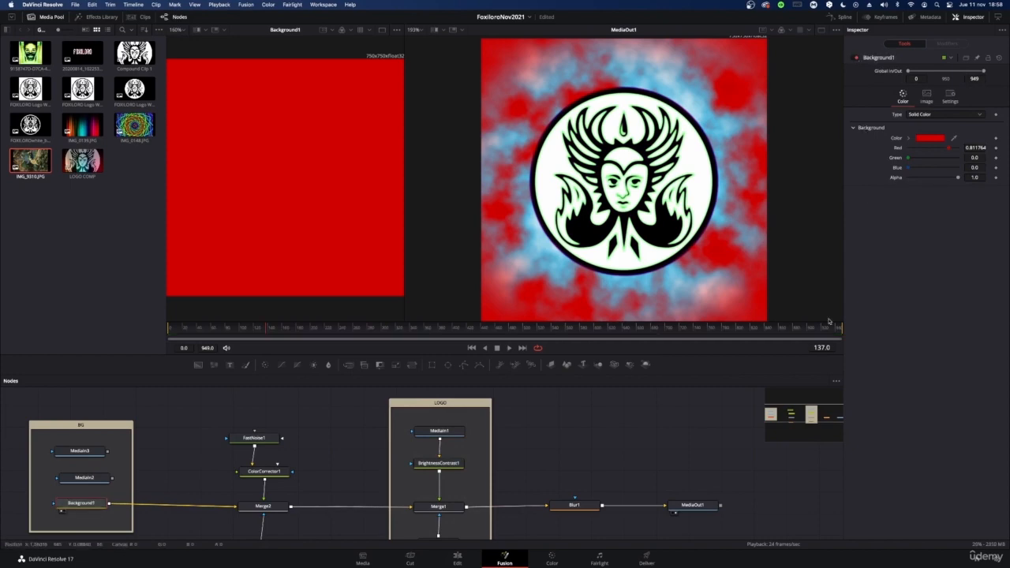